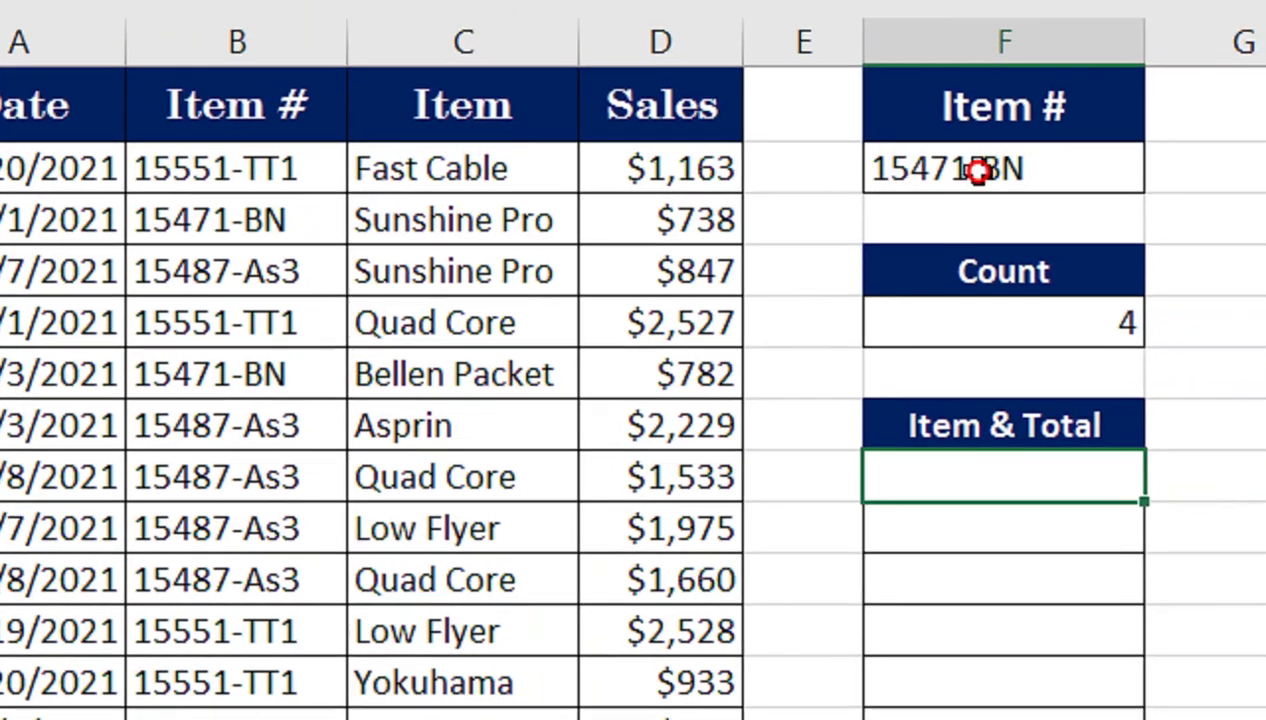
Select the Item # cell F2, currently showing 15471-BN.
{"action": "left_click", "coordinate": [940, 205]}
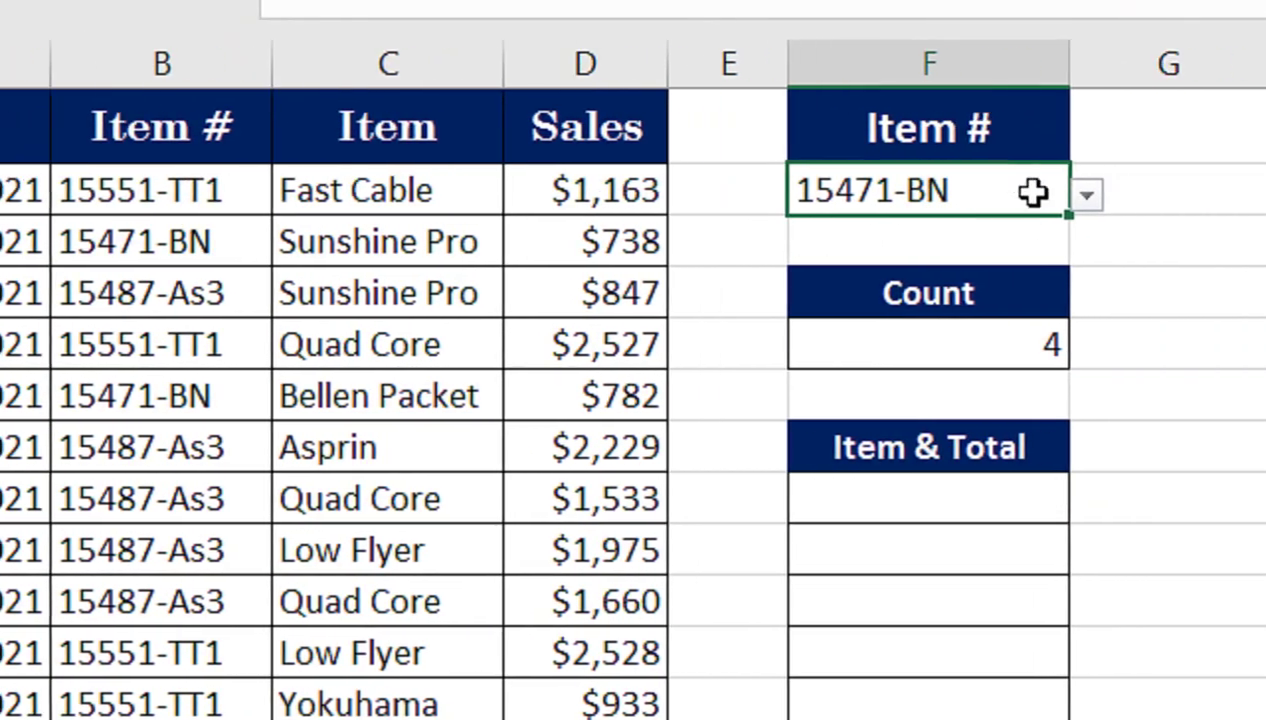
Change F2's Item # to 15551-TT1 from its dropdown, briefly trying 15487-As3 first.
{"action": "left_click", "coordinate": [948, 196]}
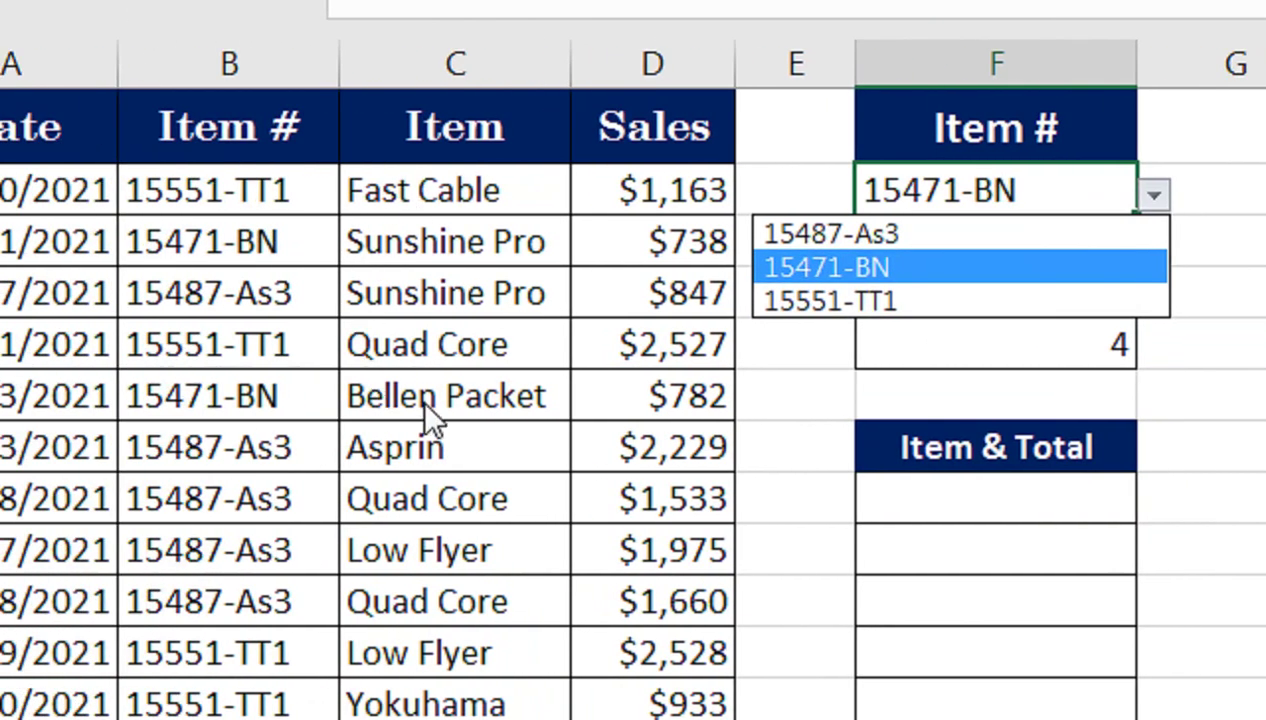
{"action": "left_click", "coordinate": [290, 415]}
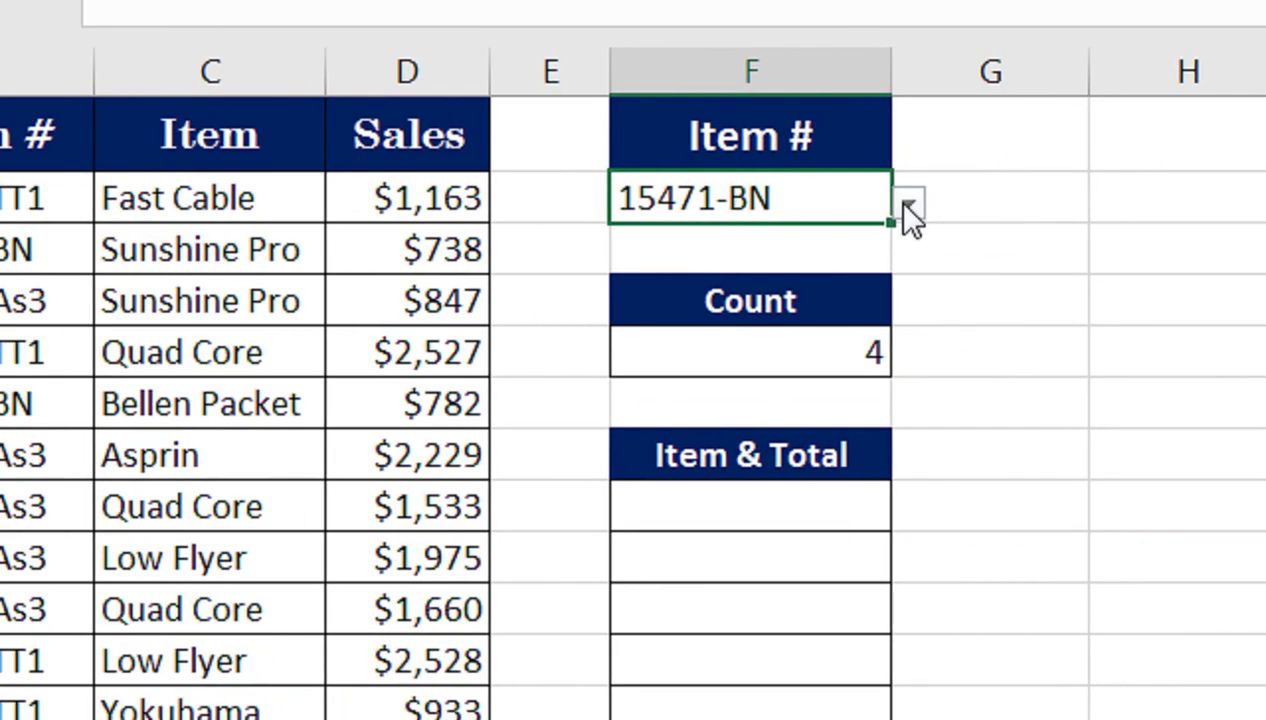
{"action": "left_click", "coordinate": [906, 204]}
{"action": "left_click", "coordinate": [818, 242]}
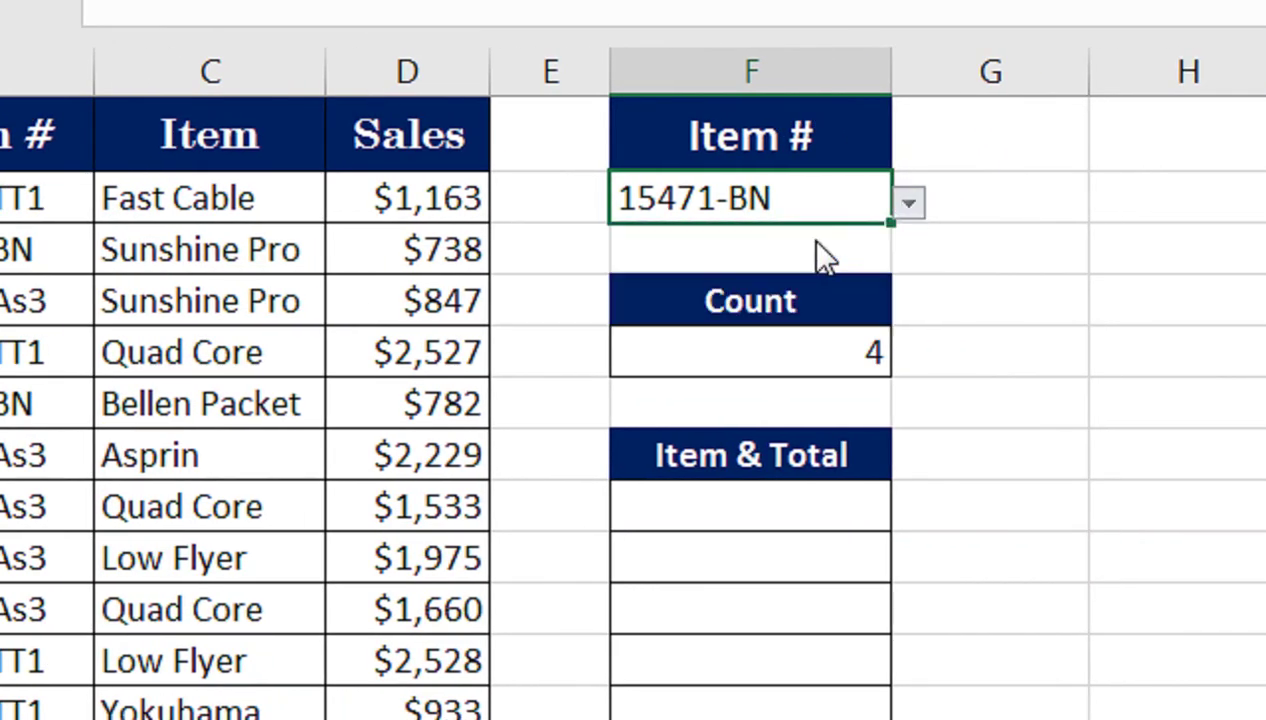
{"action": "left_click", "coordinate": [907, 204]}
{"action": "left_click", "coordinate": [785, 308]}
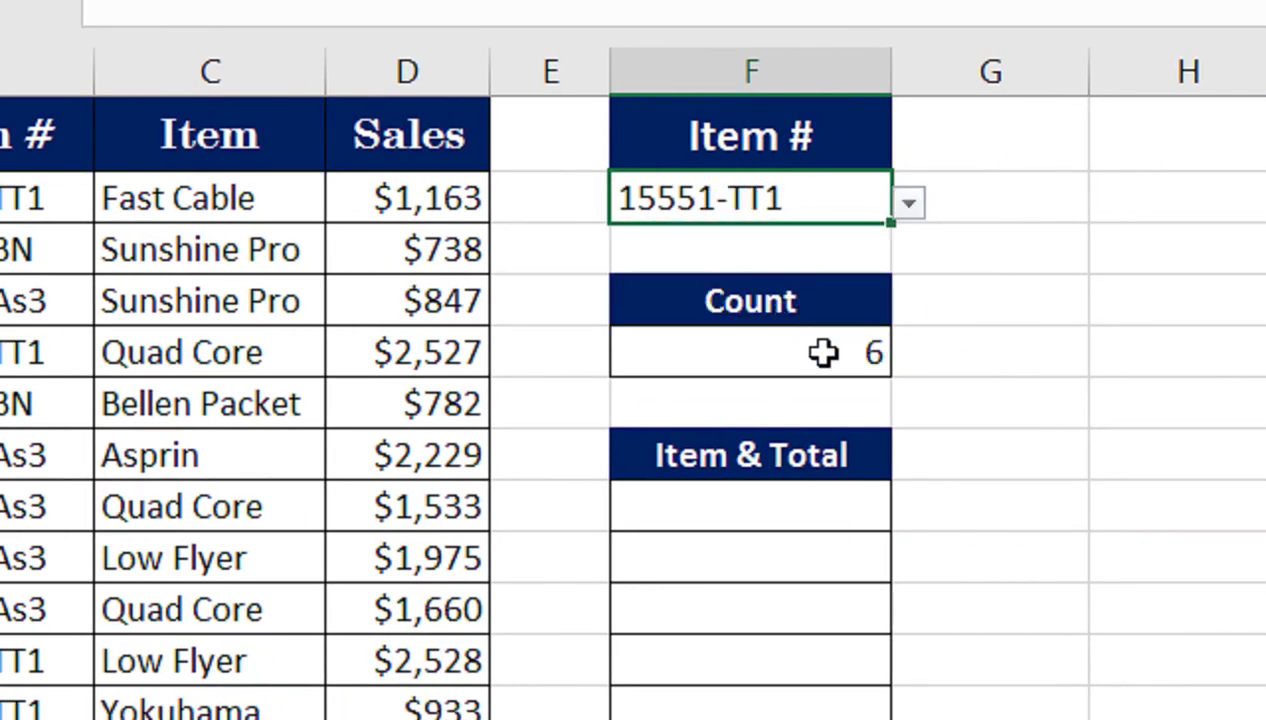
Inspect the Count cell's COUNTIFS formula, which now returns 6.
{"action": "double_click", "coordinate": [760, 348]}
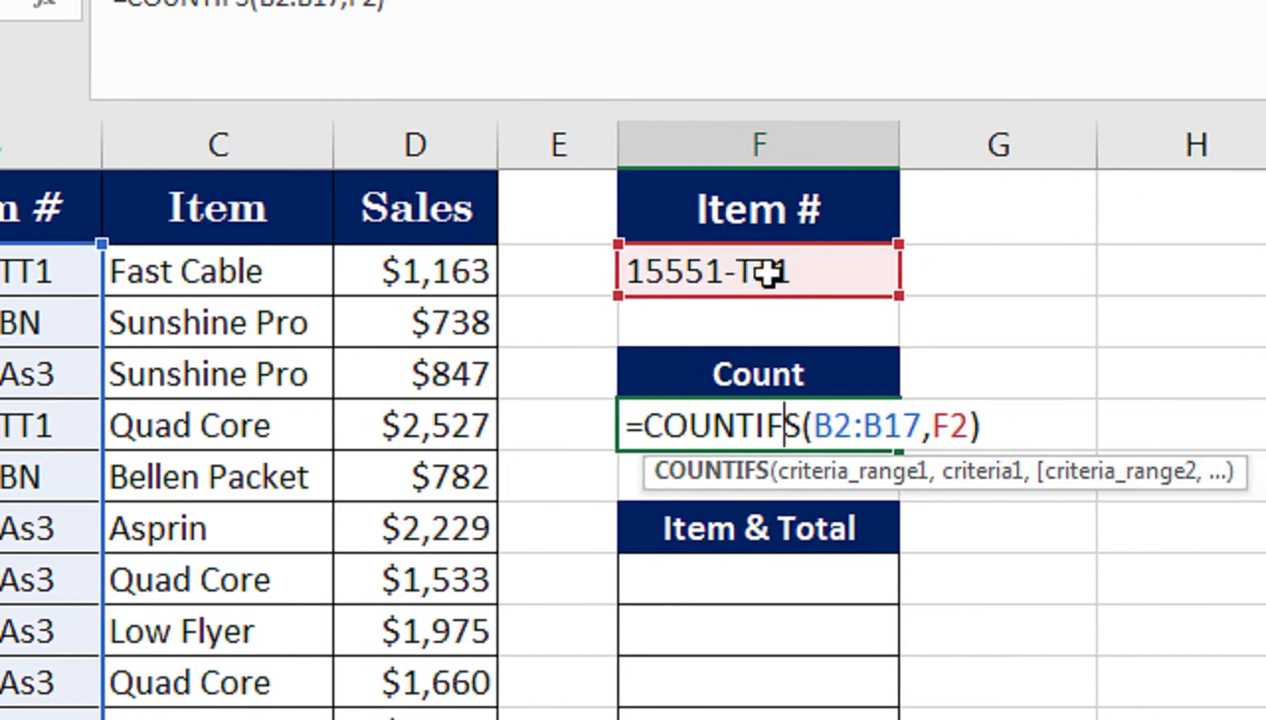
{"action": "key", "text": "End"}
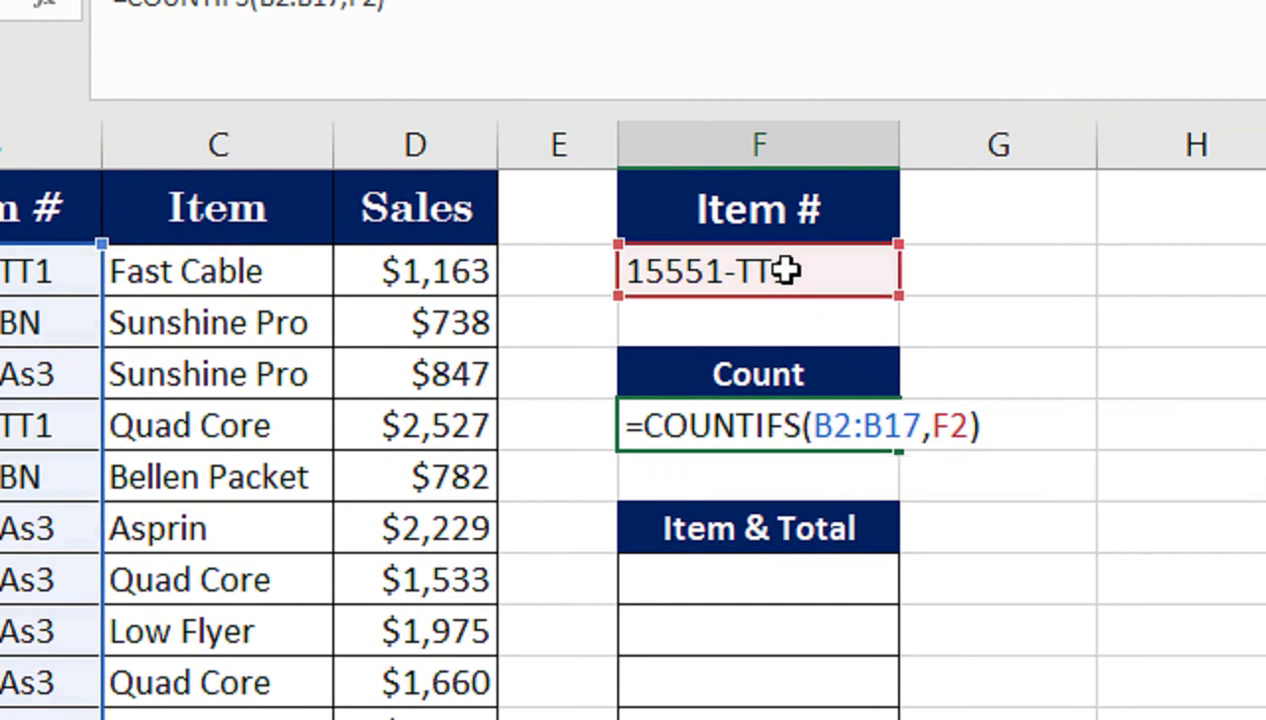
{"action": "key", "text": "Return"}
{"action": "left_click", "coordinate": [749, 440]}
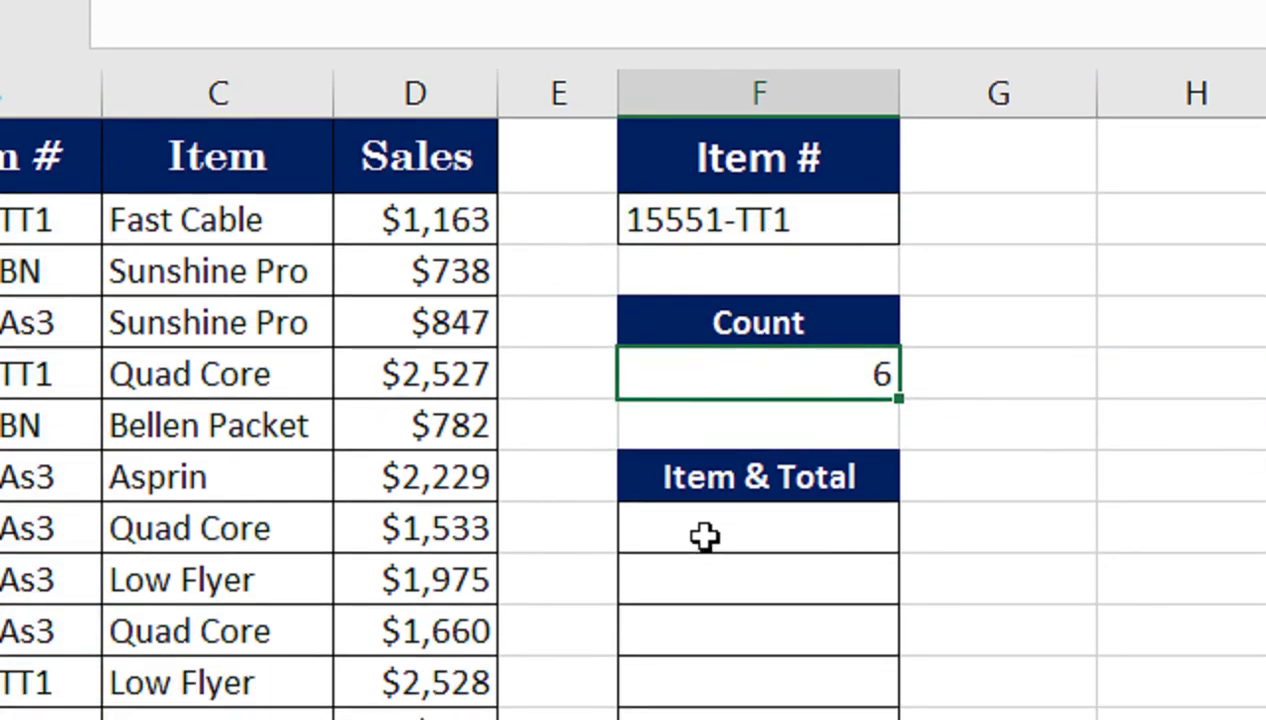
Start an IF formula in the first empty Item & Total cell.
{"action": "left_click", "coordinate": [704, 537]}
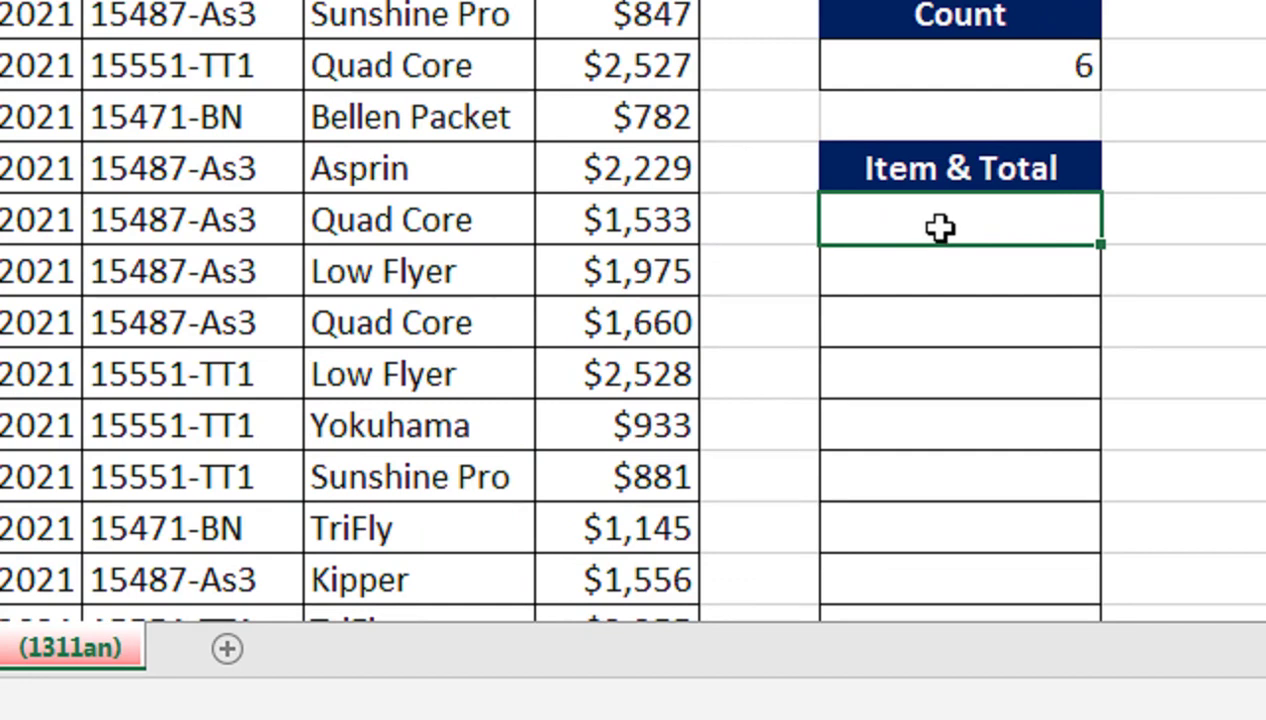
{"action": "type", "text": "="}
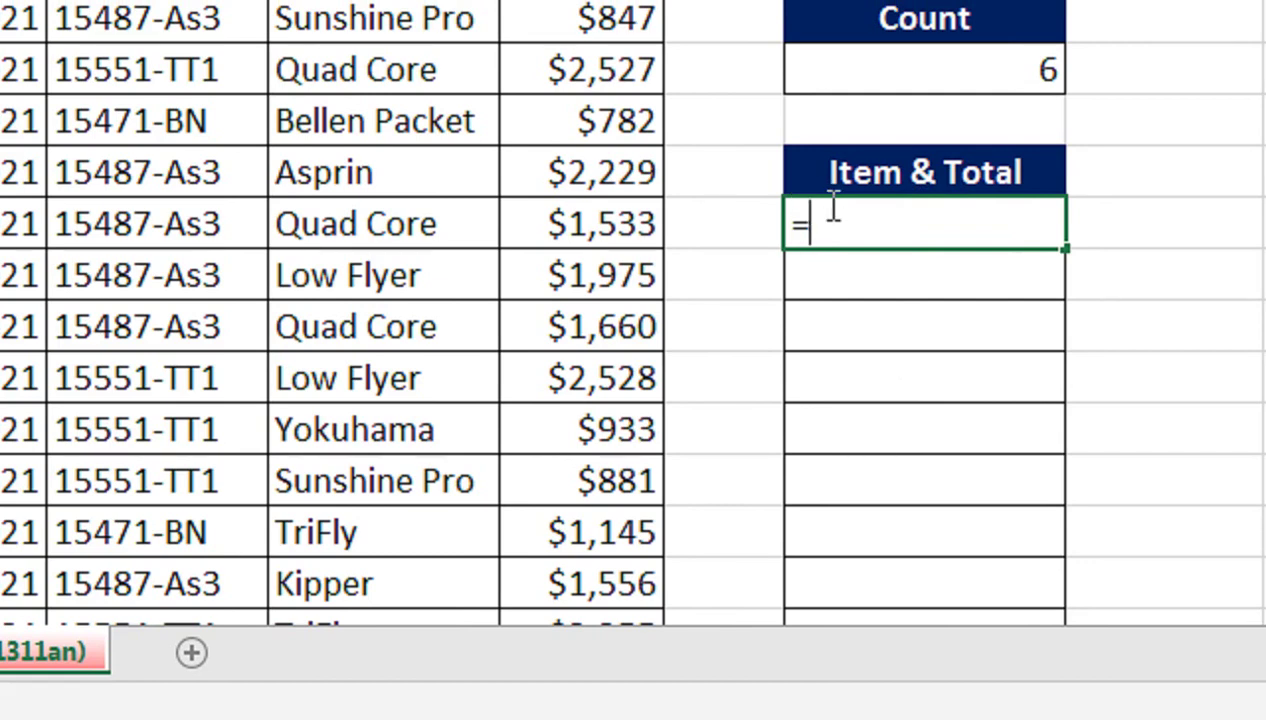
{"action": "type", "text": "if"}
{"action": "key", "text": "Tab"}
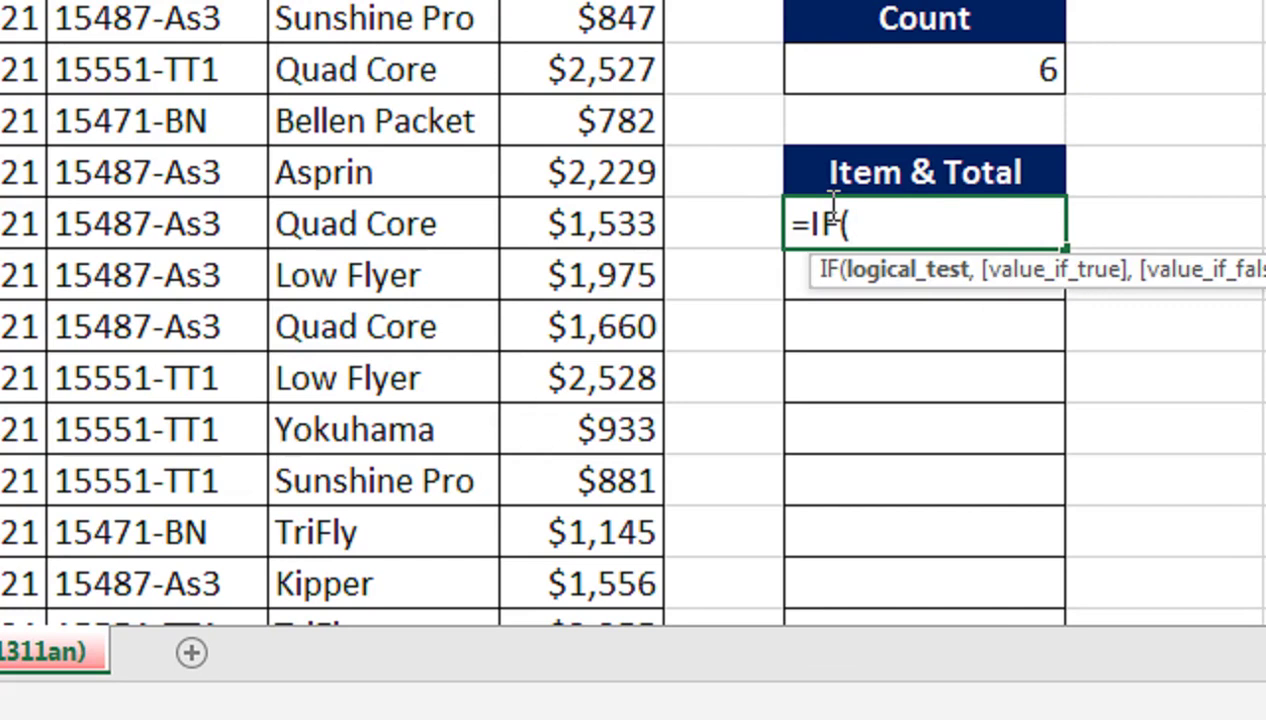
Add the row-counter test ROWS(F$8:F8)<= as the IF condition.
{"action": "type", "text": "ROWS("}
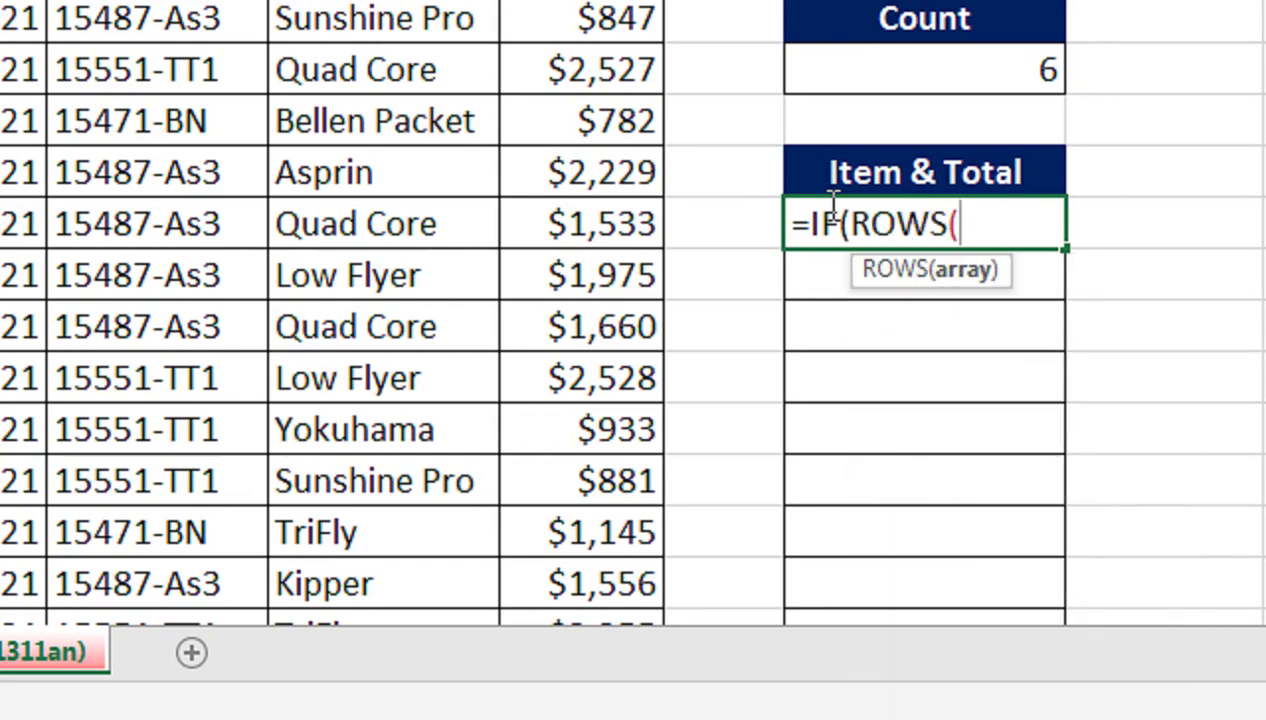
{"action": "left_click", "coordinate": [940, 182]}
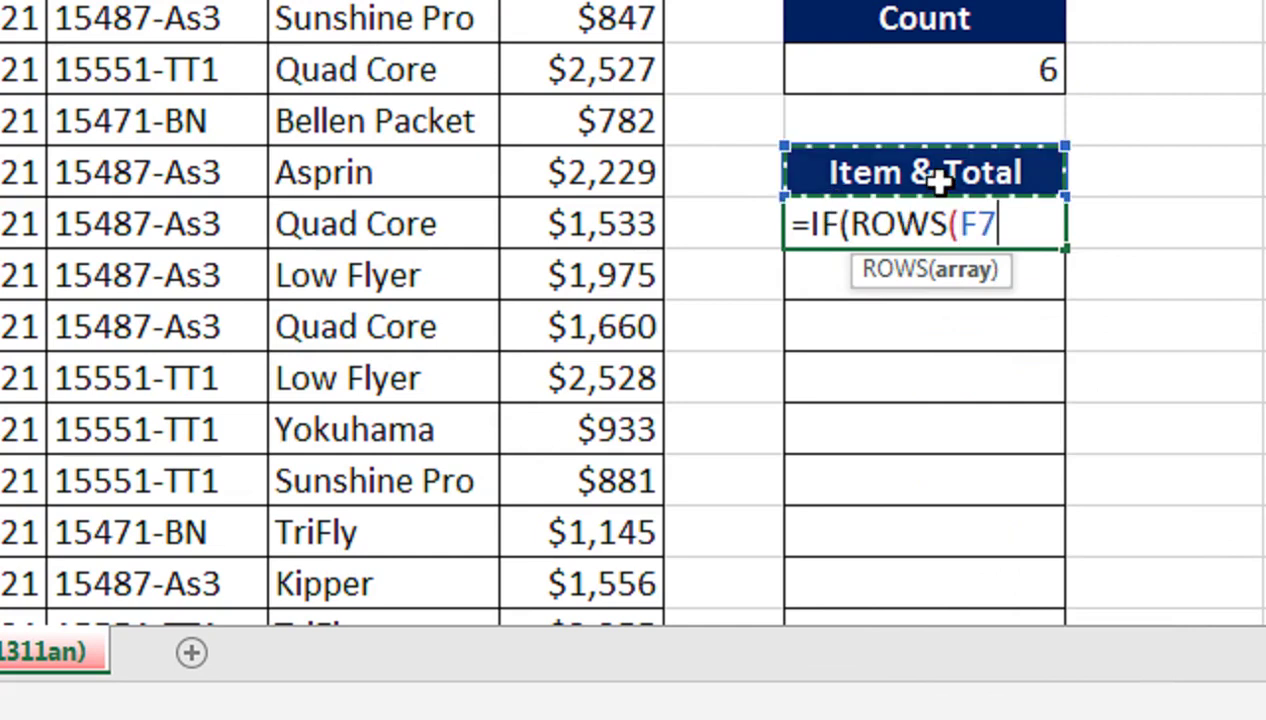
{"action": "key", "text": "Down"}
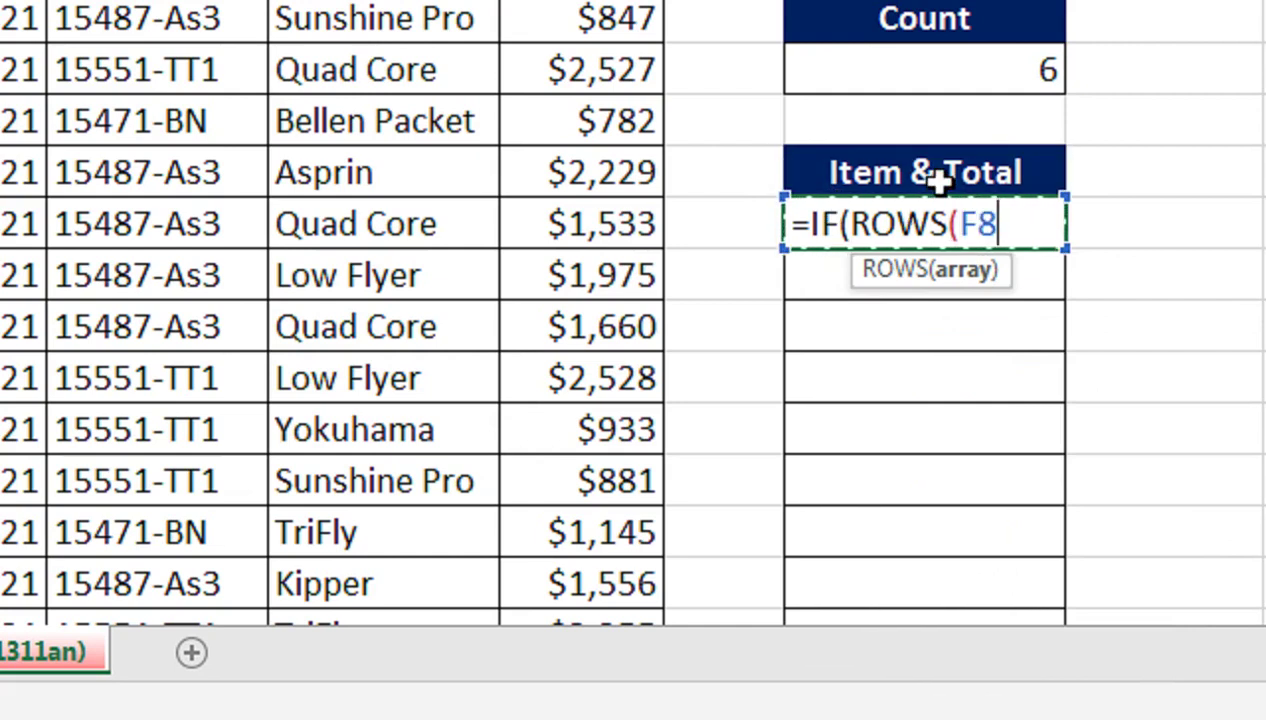
{"action": "key", "text": "F8"}
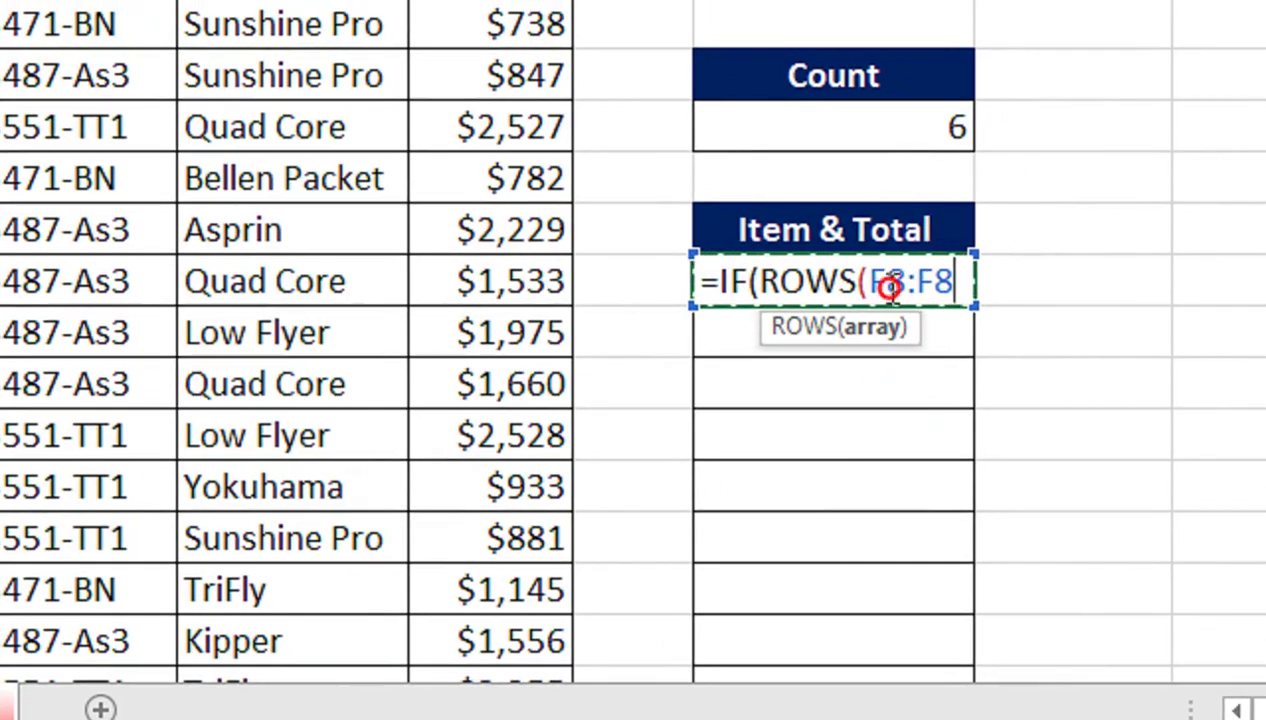
{"action": "left_click", "coordinate": [889, 287]}
{"action": "left_click", "coordinate": [893, 283]}
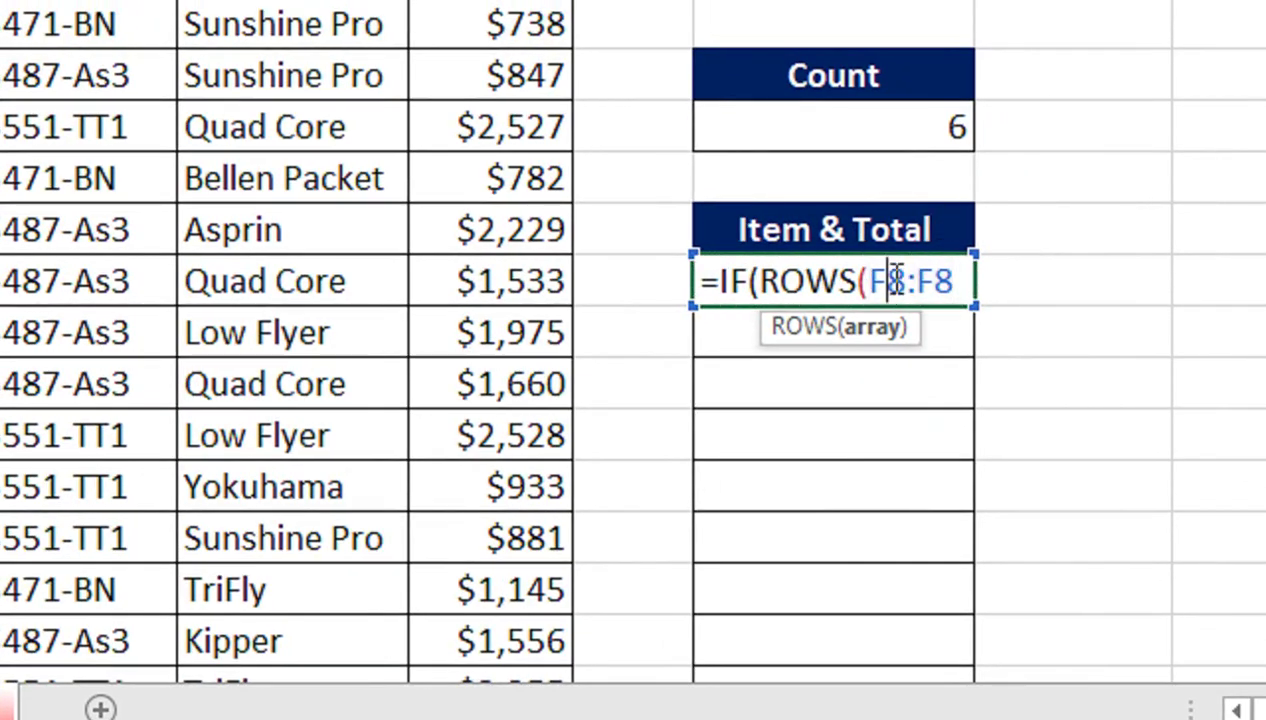
{"action": "type", "text": "$"}
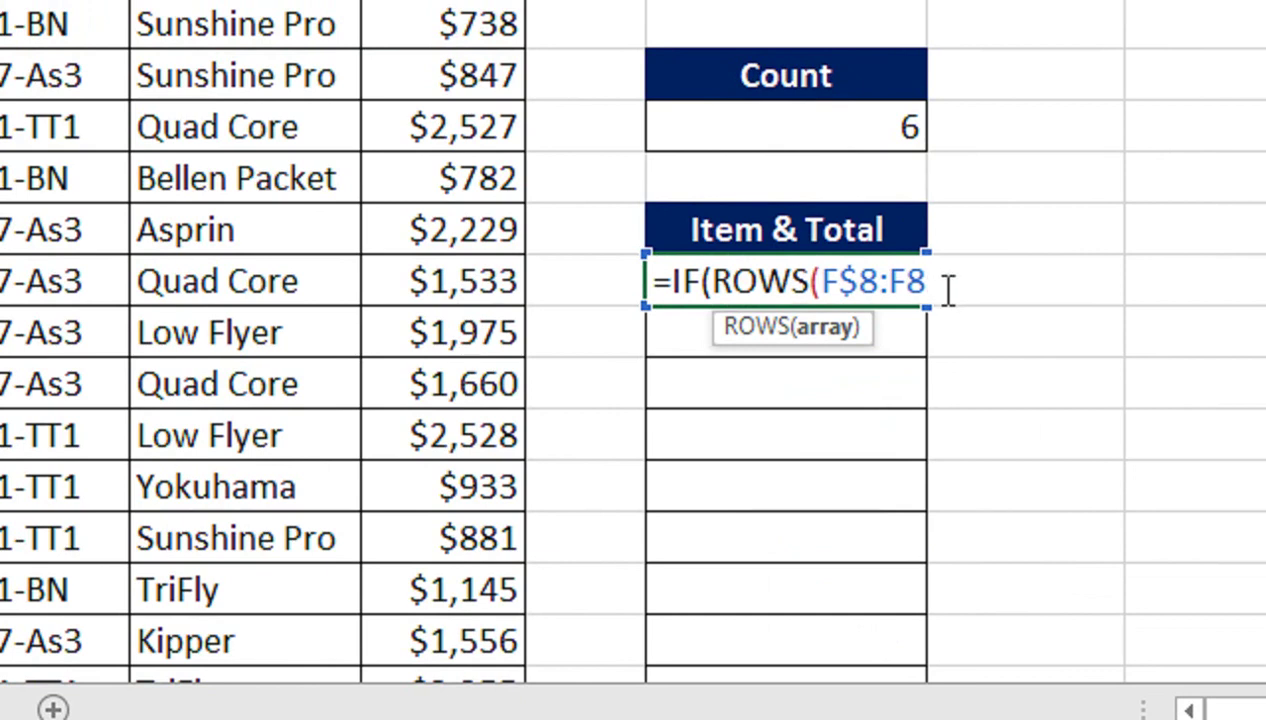
{"action": "type", "text": ")"}
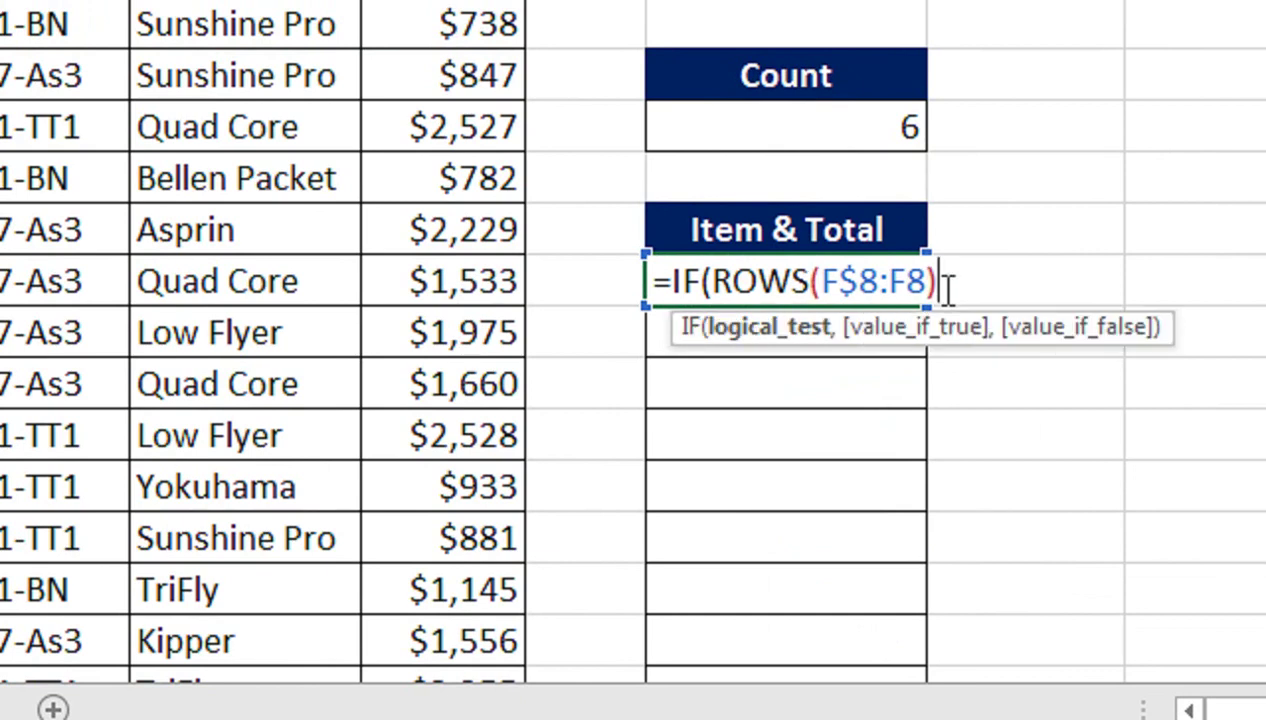
{"action": "type", "text": "<="}
{"action": "scroll", "coordinate": [900, 200], "scroll_direction": "up", "scroll_amount": 1}
Compare the counter against the absolute Count $F$5 and begin an INDEX function.
{"action": "left_click", "coordinate": [835, 185]}
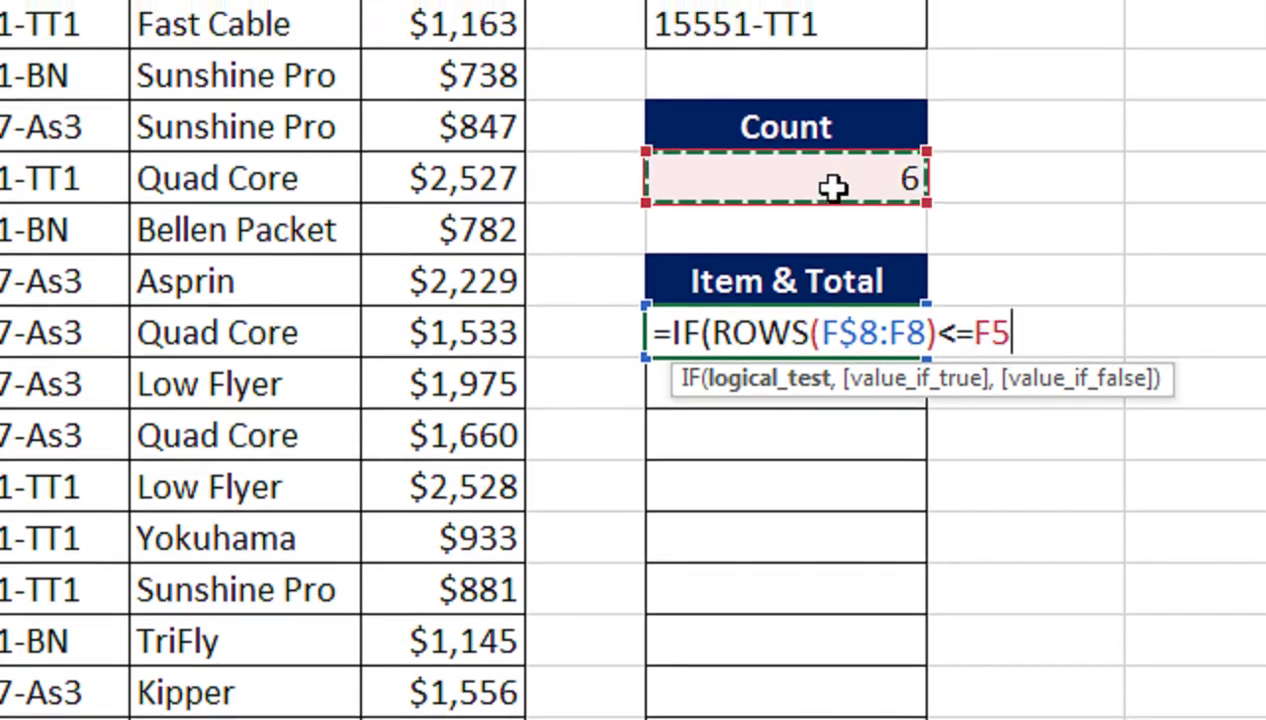
{"action": "key", "text": "F4"}
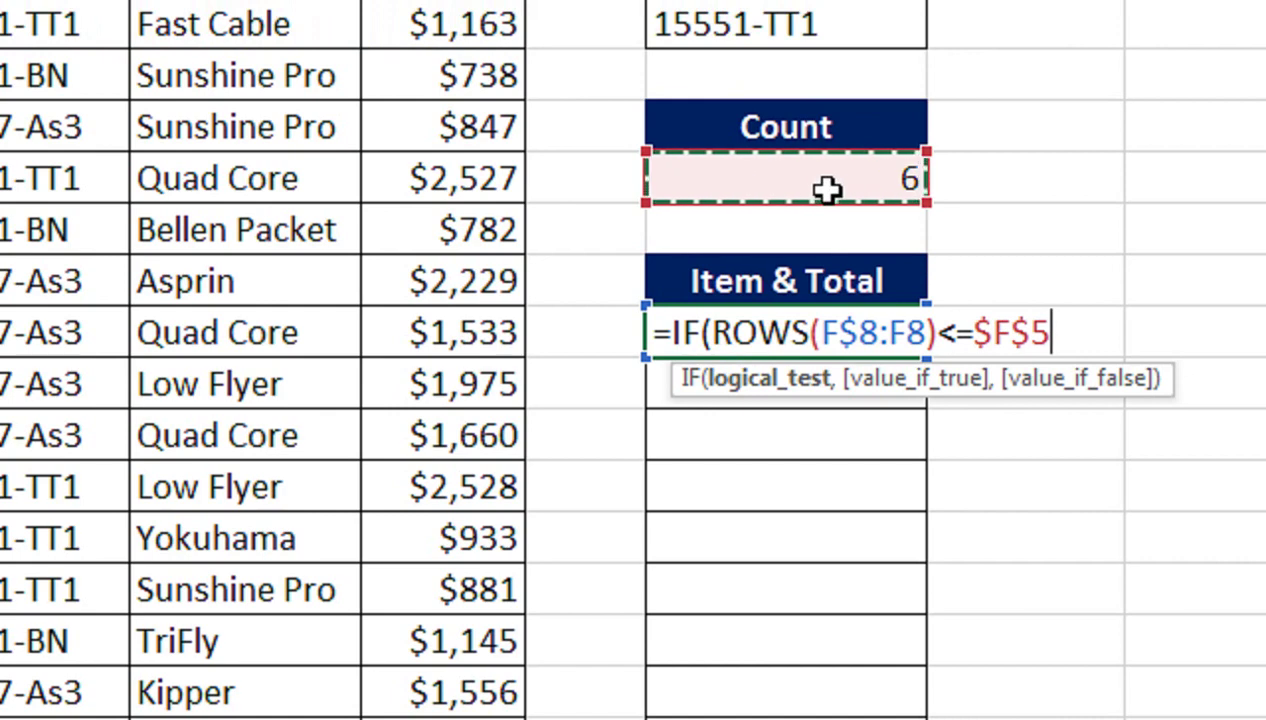
{"action": "type", "text": ",I"}
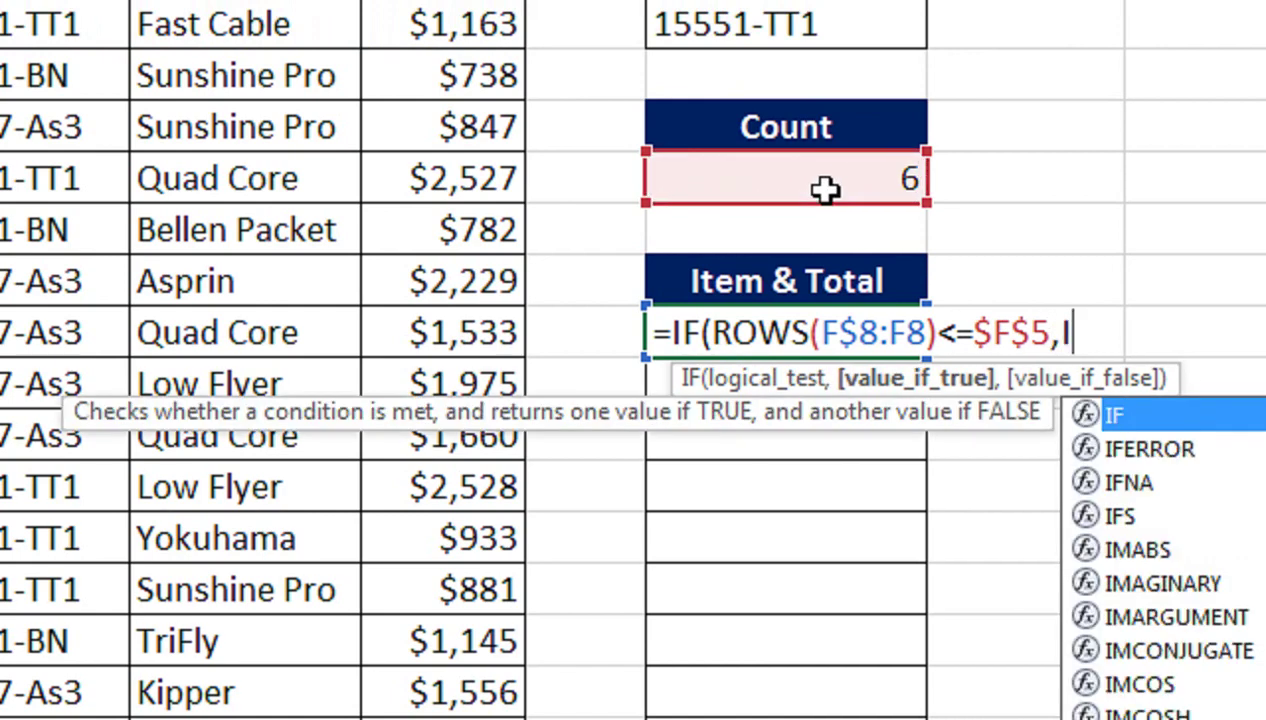
{"action": "type", "text": "N"}
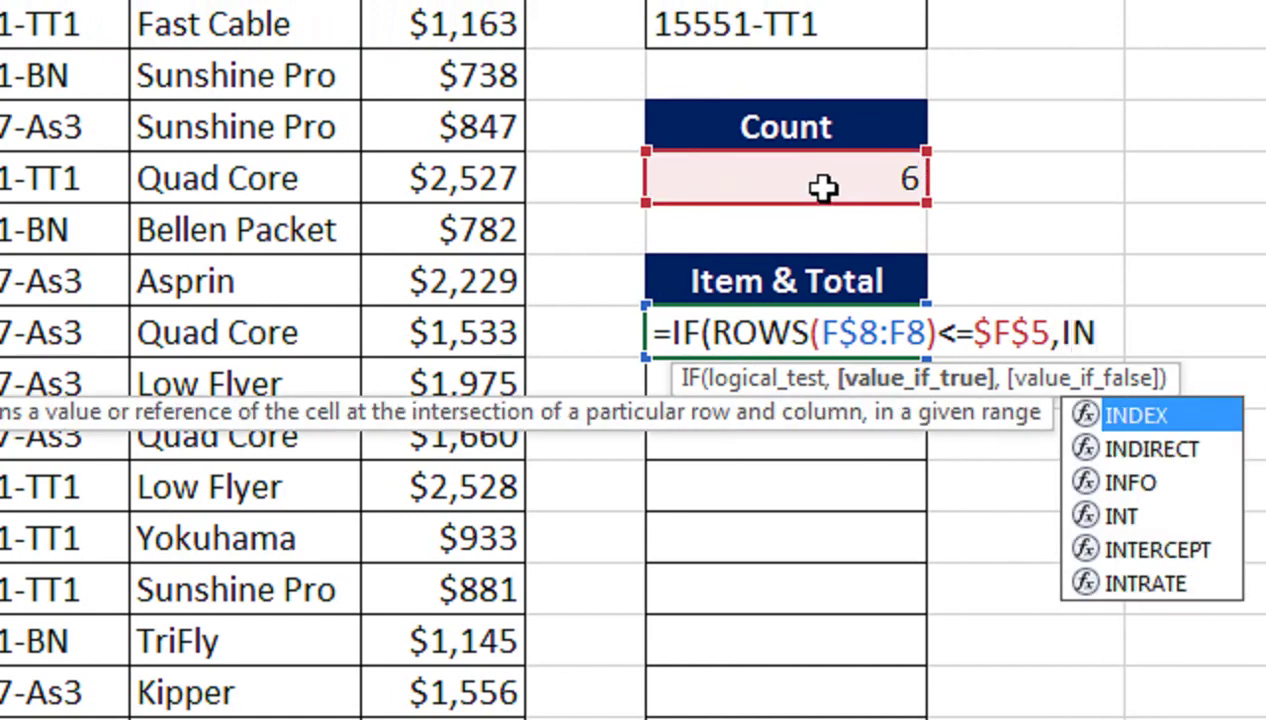
{"action": "key", "text": "Tab"}
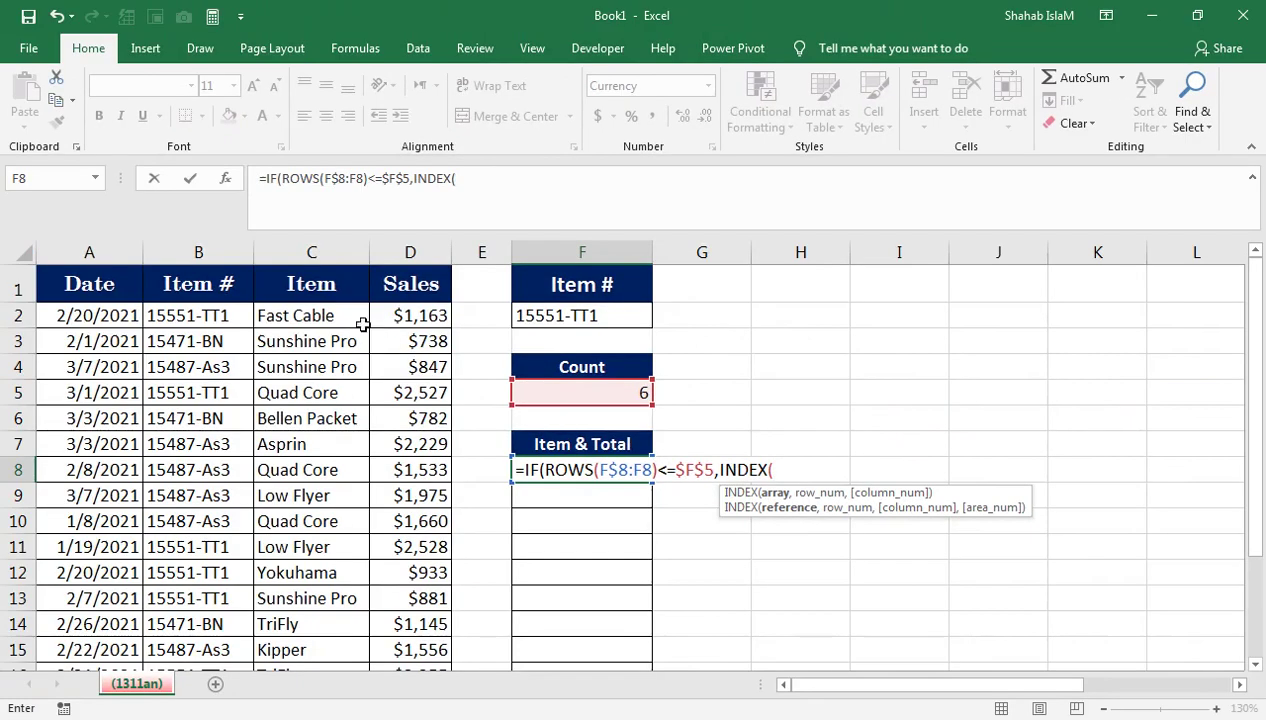
Use $C$2:$C$17 as INDEX's array and begin an AGGREGATE function.
{"action": "mouse_move", "coordinate": [322, 315]}
{"action": "left_mouse_down"}
{"action": "mouse_move", "coordinate": [320, 662]}
{"action": "mouse_move", "coordinate": [315, 614]}
{"action": "left_mouse_up"}
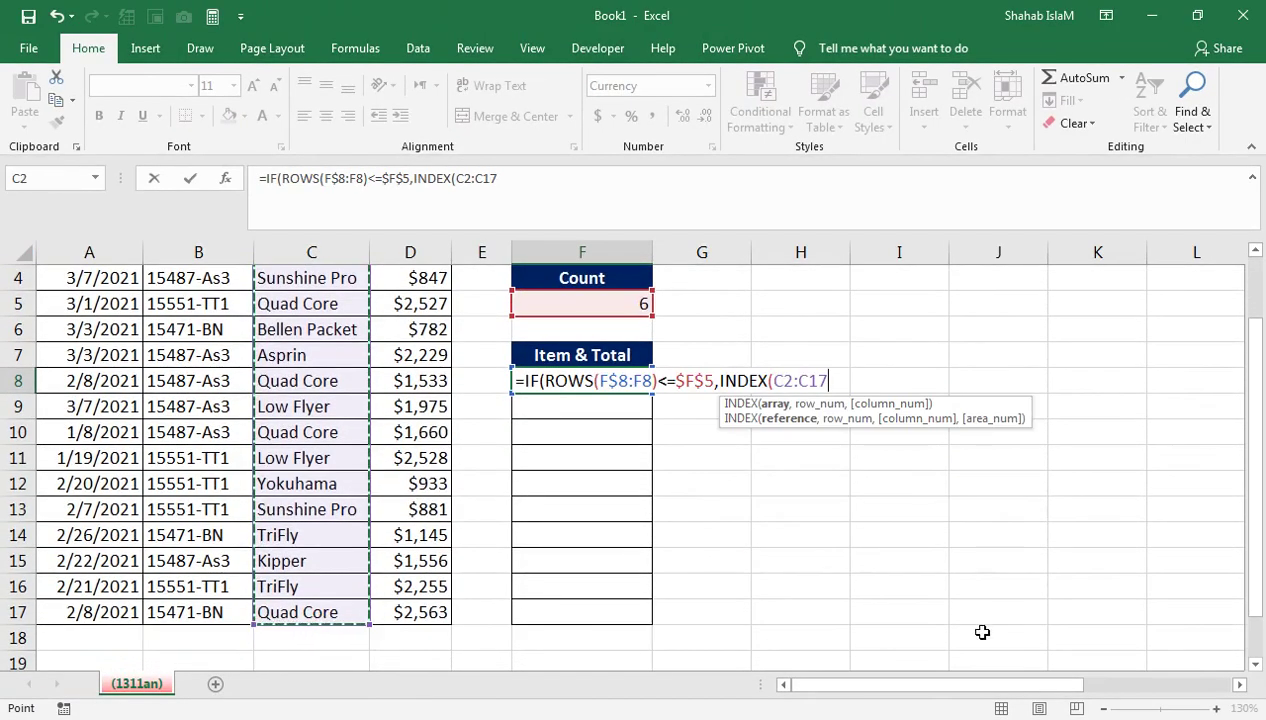
{"action": "scroll", "coordinate": [1250, 367], "scroll_direction": "up", "scroll_amount": 1}
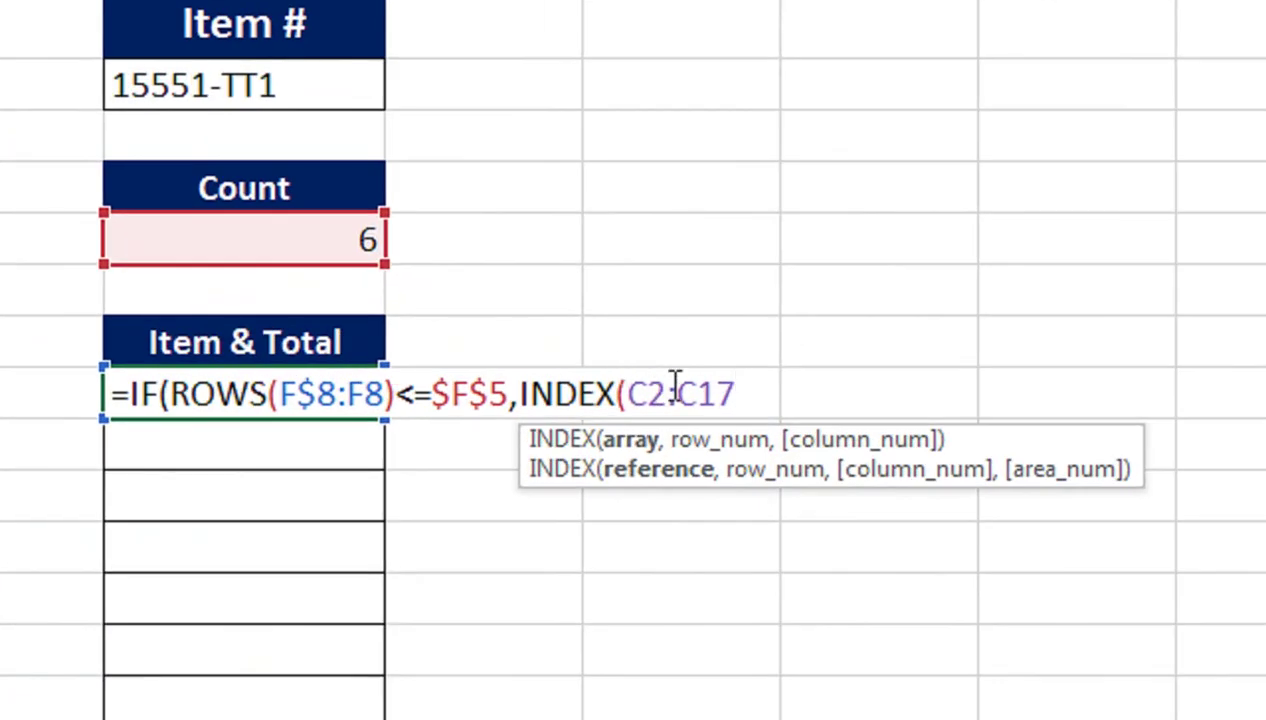
{"action": "key", "text": "F4"}
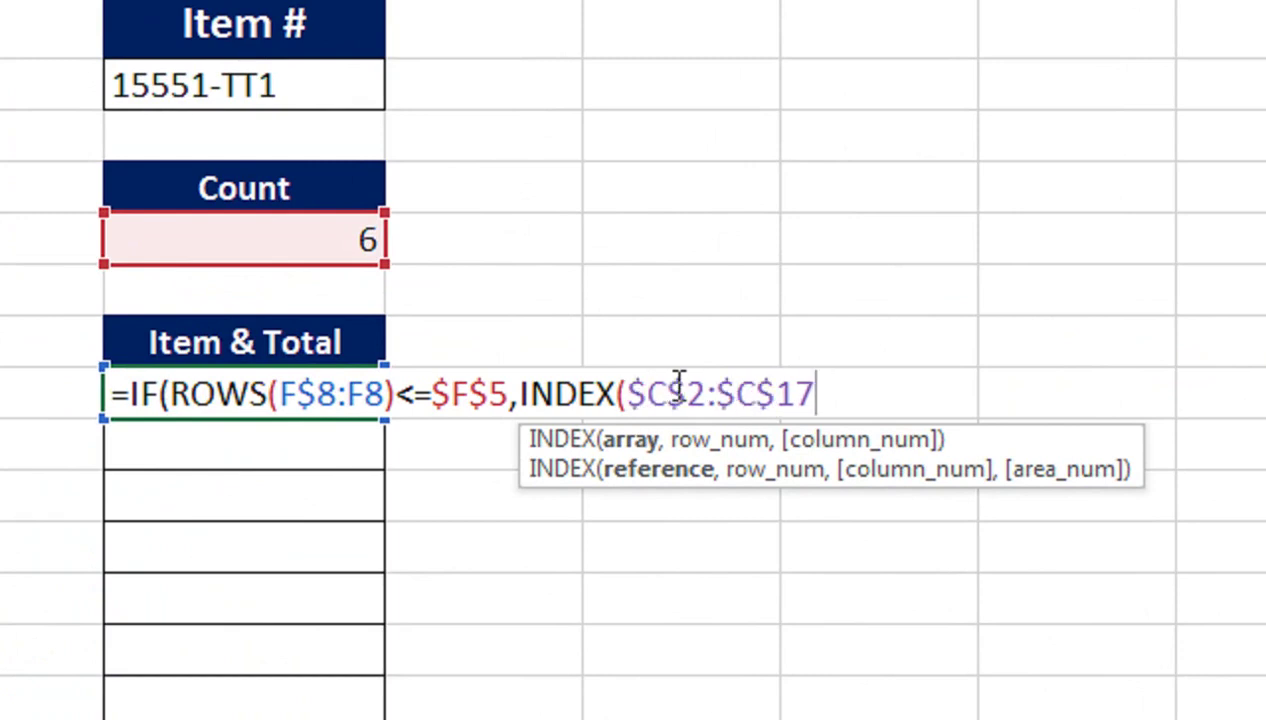
{"action": "type", "text": ",AG"}
{"action": "key", "text": "Tab"}
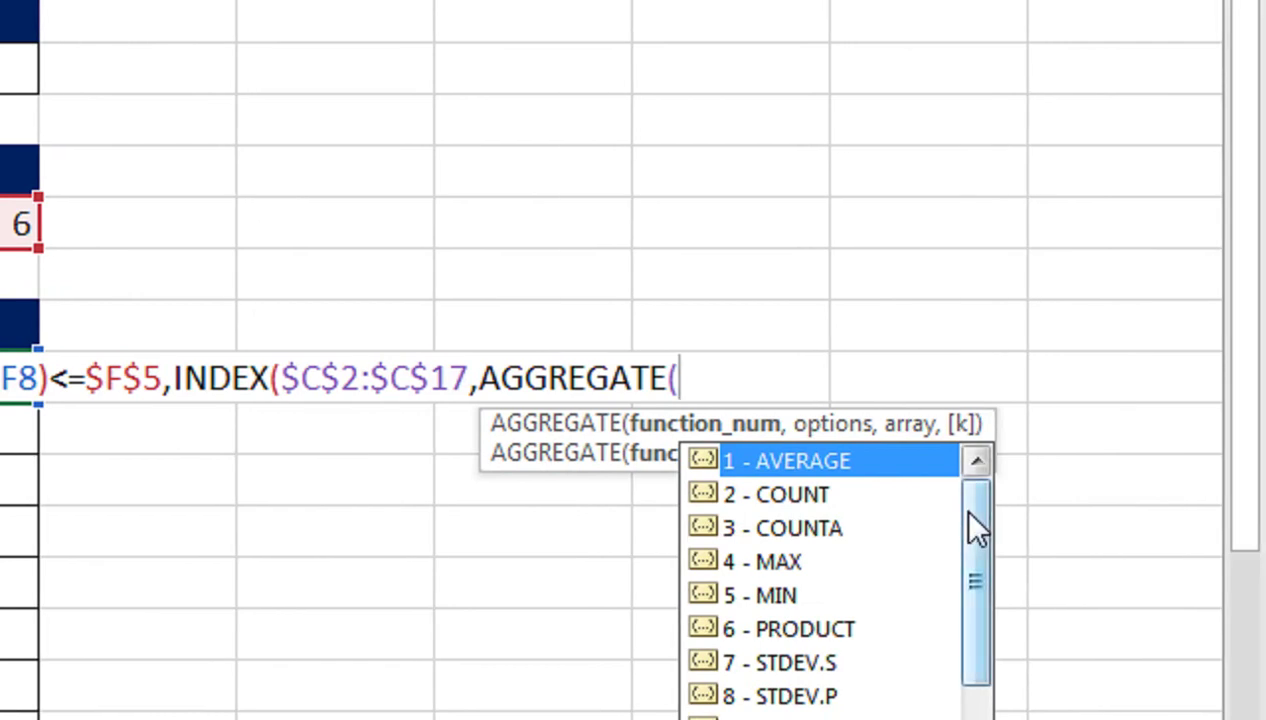
Set AGGREGATE to function 15 (SMALL) with option 6, ignoring errors.
{"action": "left_click_drag", "start_coordinate": [969, 528], "coordinate": [975, 551]}
{"action": "left_click", "coordinate": [812, 608]}
{"action": "double_click", "coordinate": [806, 607]}
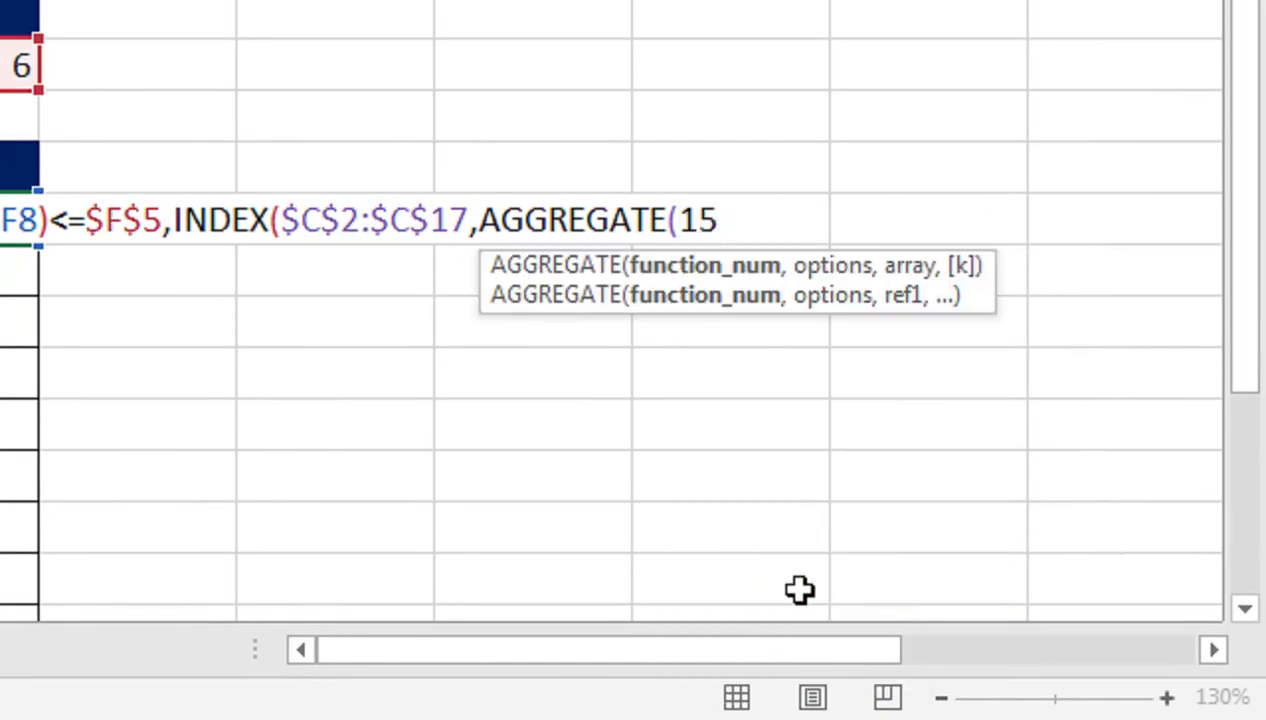
{"action": "type", "text": ","}
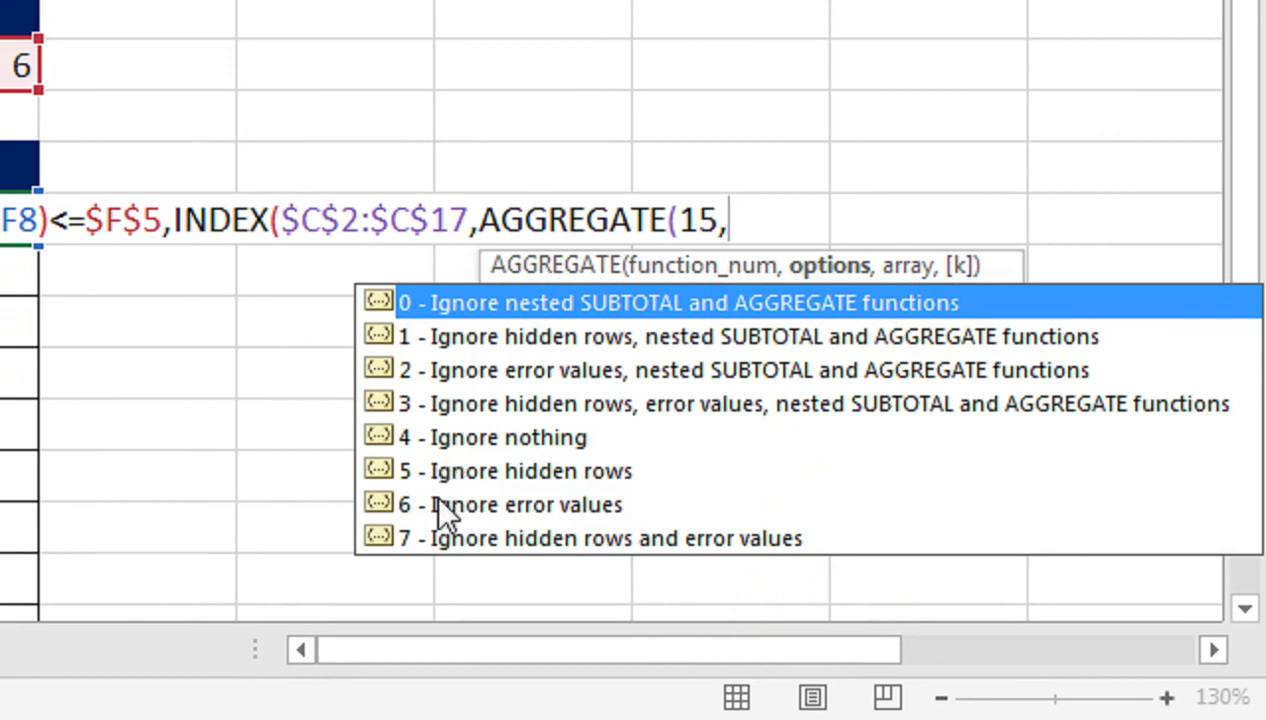
{"action": "type", "text": "6"}
{"action": "type", "text": ",("}
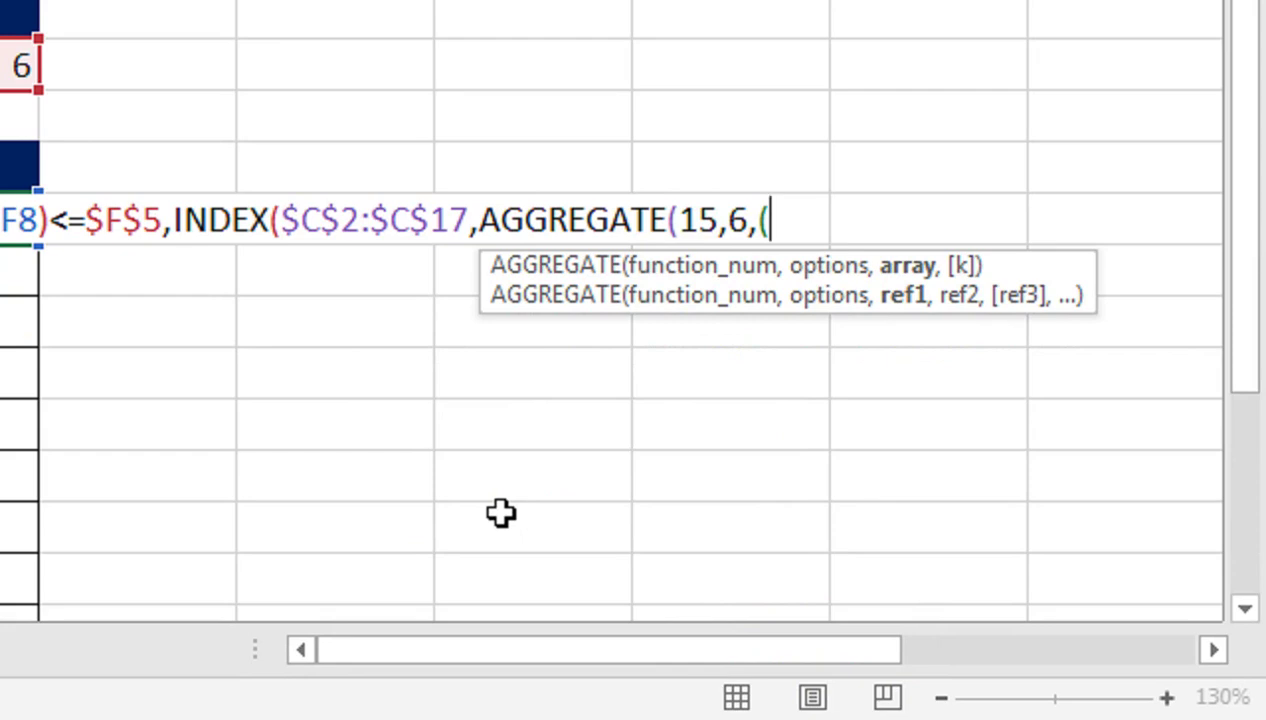
Enter the array (ROW($B$2:$B$17)-ROW($B$1))/( as AGGREGATE's data.
{"action": "type", "text": "ROW"}
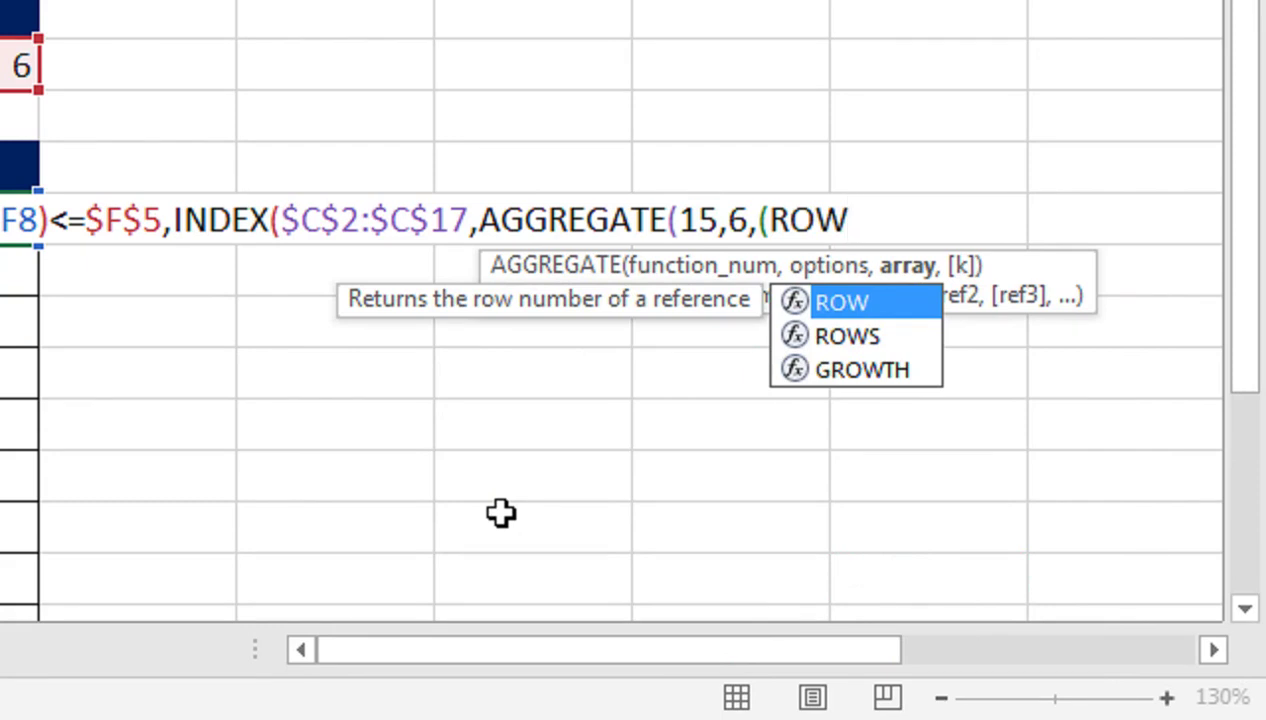
{"action": "type", "text": "("}
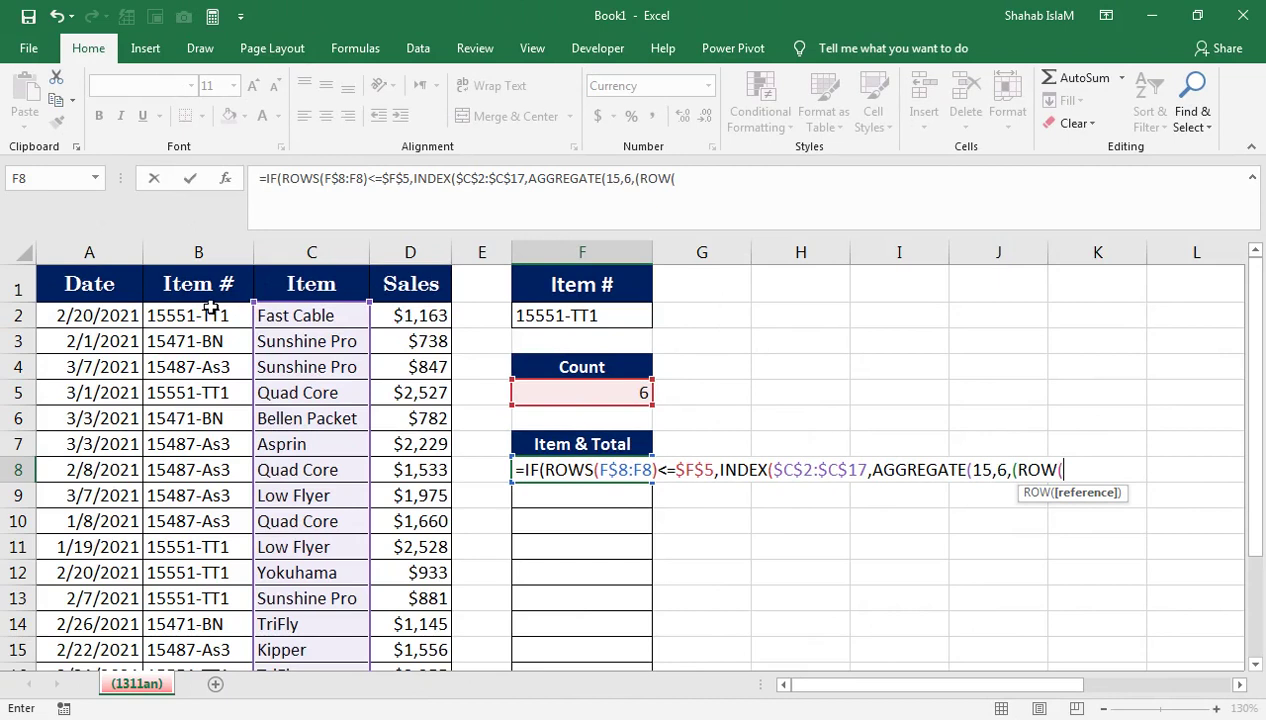
{"action": "mouse_move", "coordinate": [205, 306]}
{"action": "left_mouse_down"}
{"action": "mouse_move", "coordinate": [203, 598]}
{"action": "mouse_move", "coordinate": [228, 640]}
{"action": "left_mouse_up"}
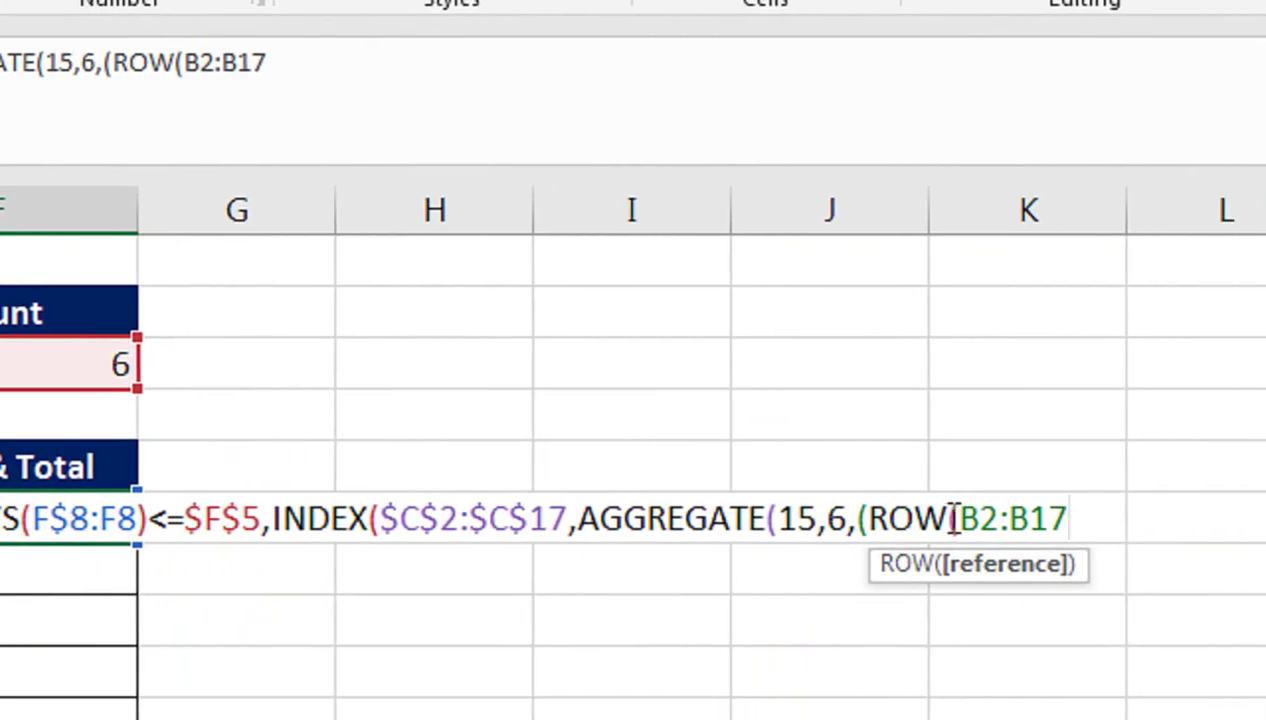
{"action": "key", "text": "F4"}
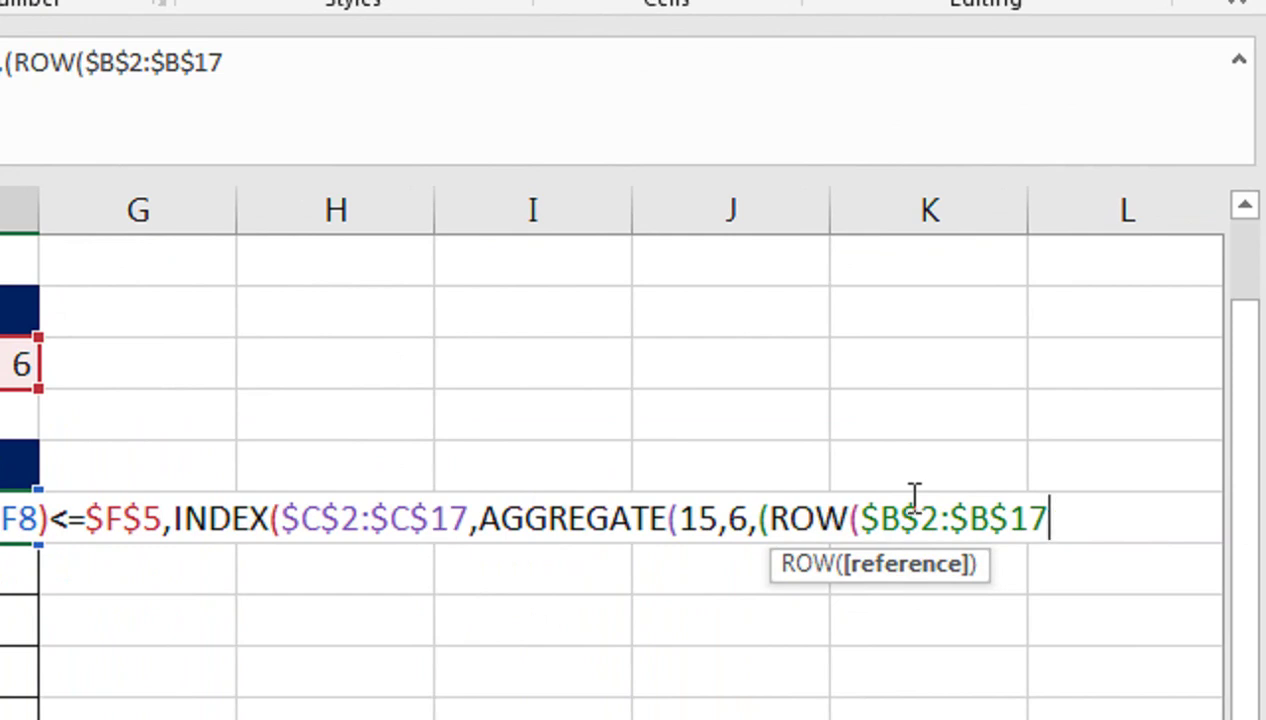
{"action": "type", "text": ")"}
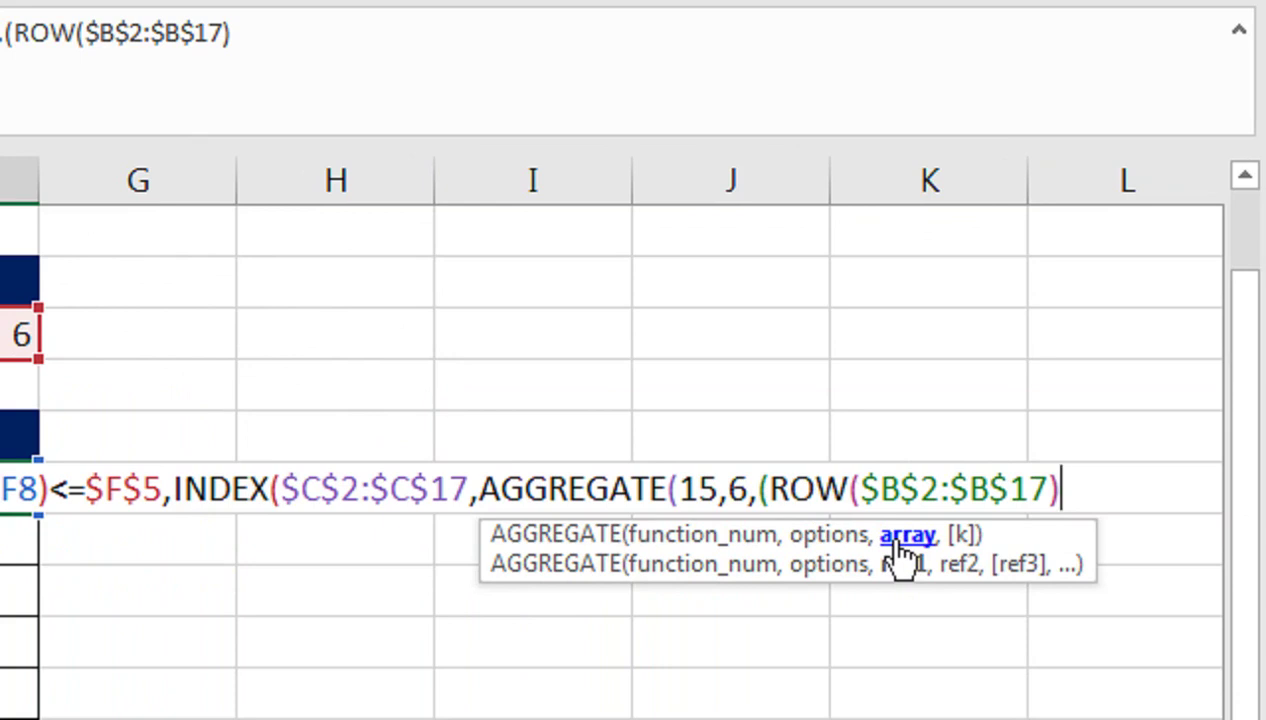
{"action": "type", "text": "-ROW"}
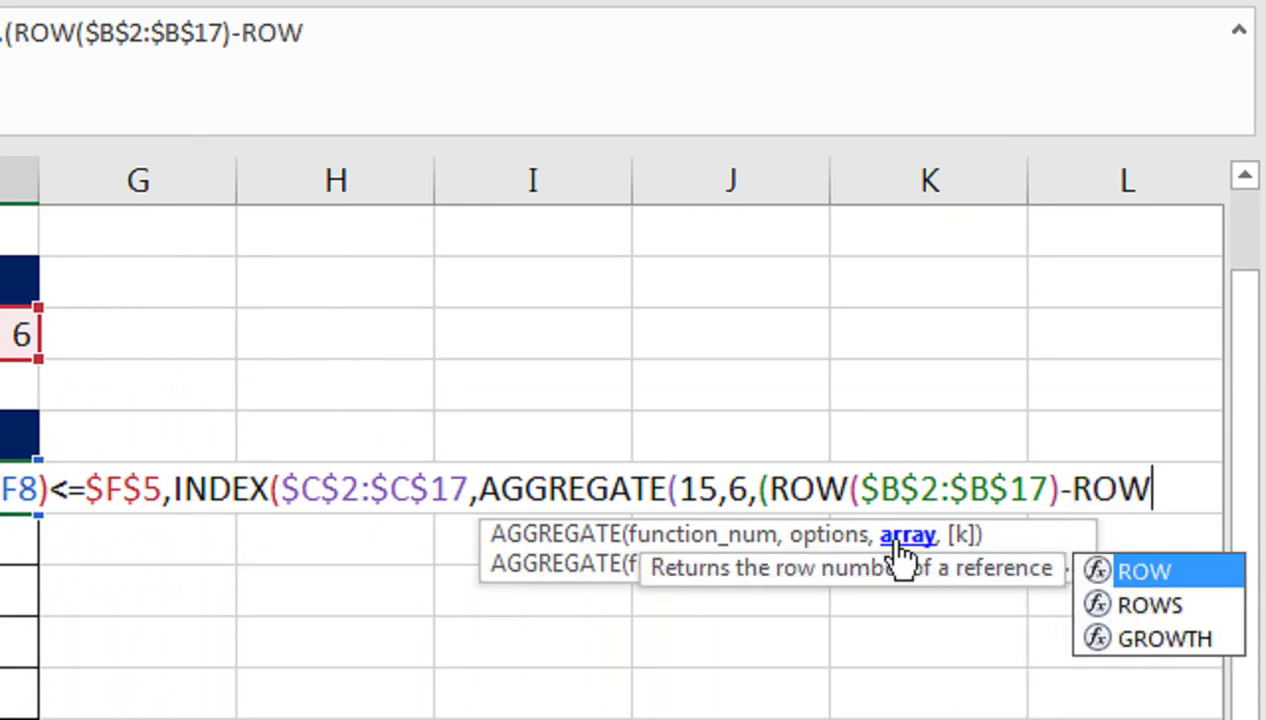
{"action": "type", "text": "("}
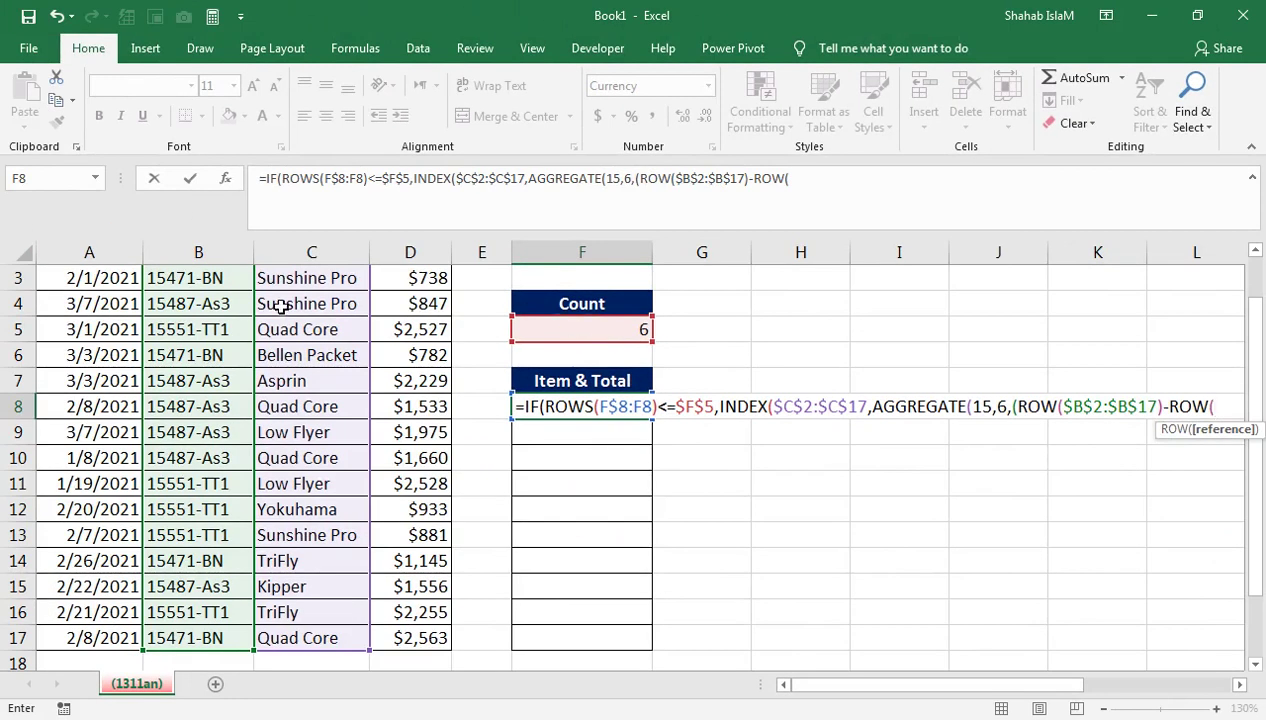
{"action": "left_click_drag", "start_coordinate": [160, 303], "coordinate": [201, 268]}
{"action": "left_click", "coordinate": [201, 268]}
{"action": "type", "text": "$B$1"}
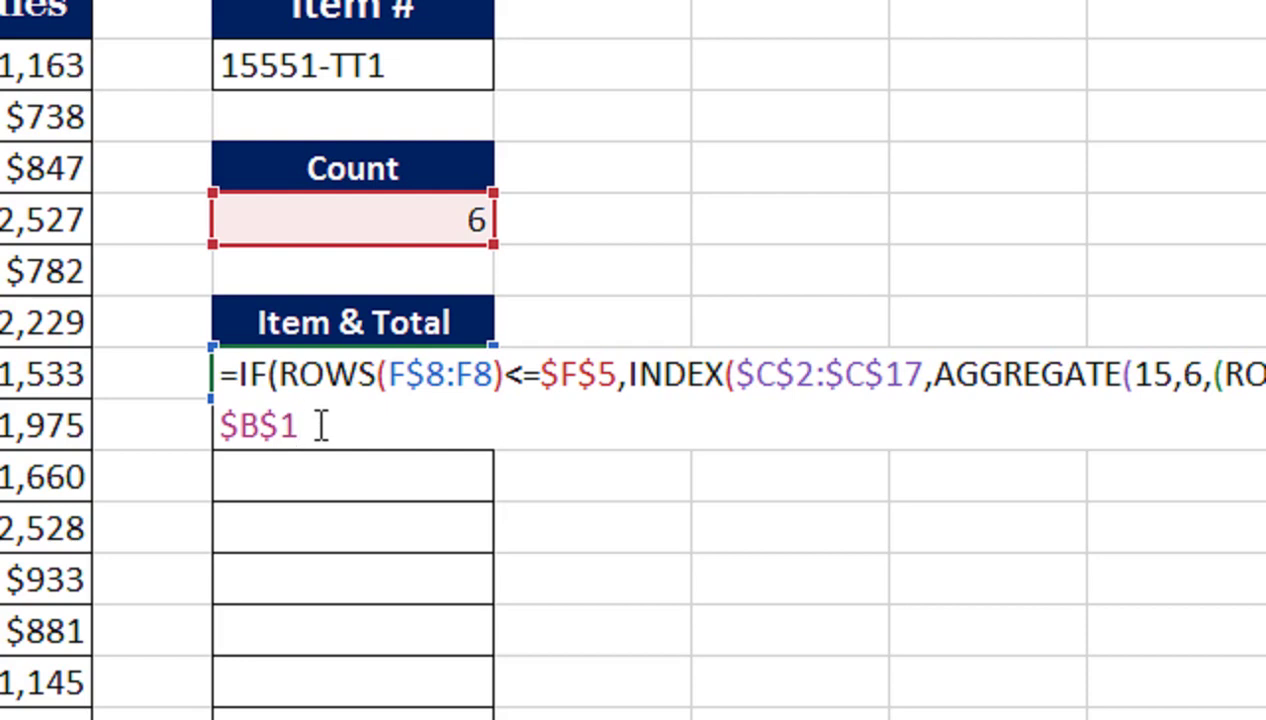
{"action": "type", "text": ")"}
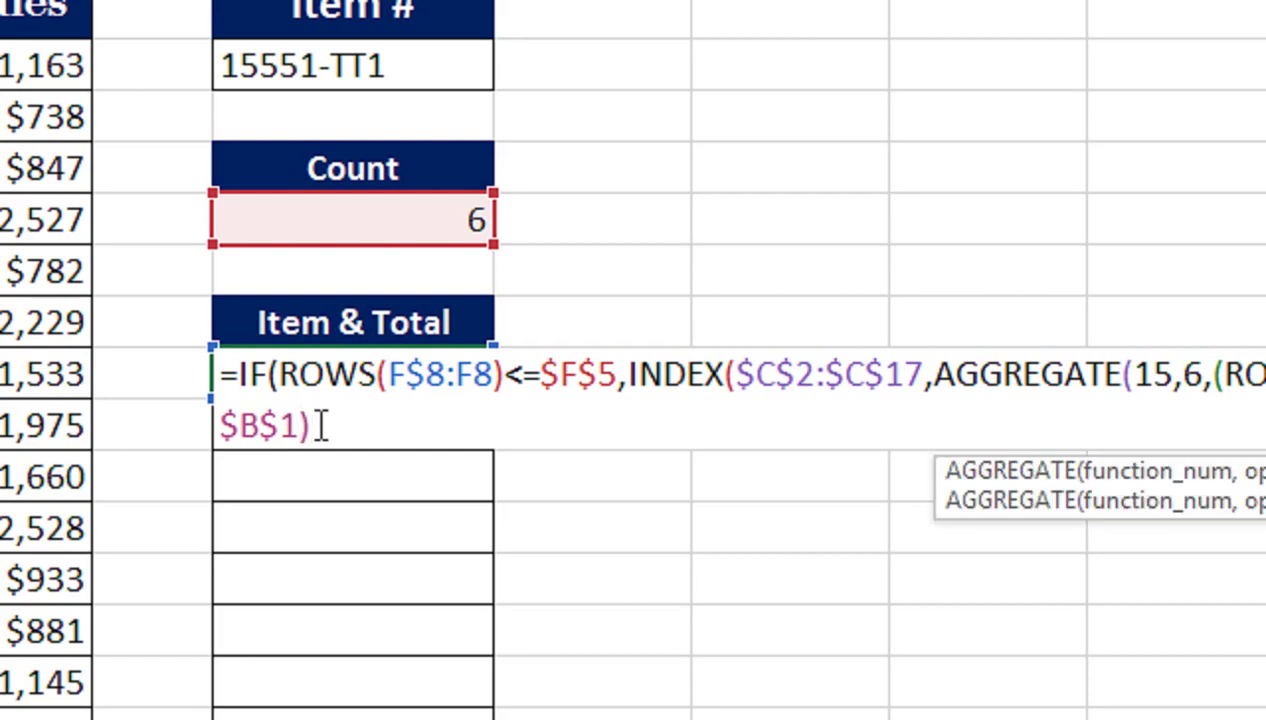
{"action": "type", "text": ")"}
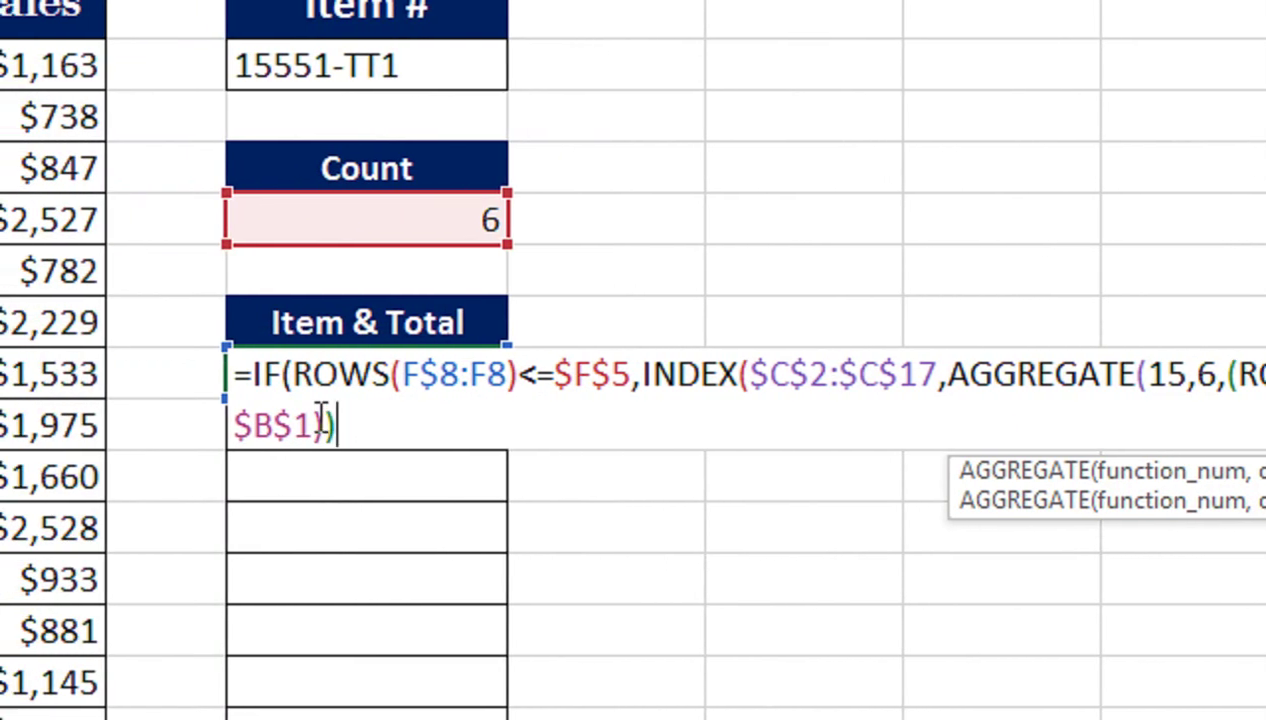
{"action": "type", "text": "/"}
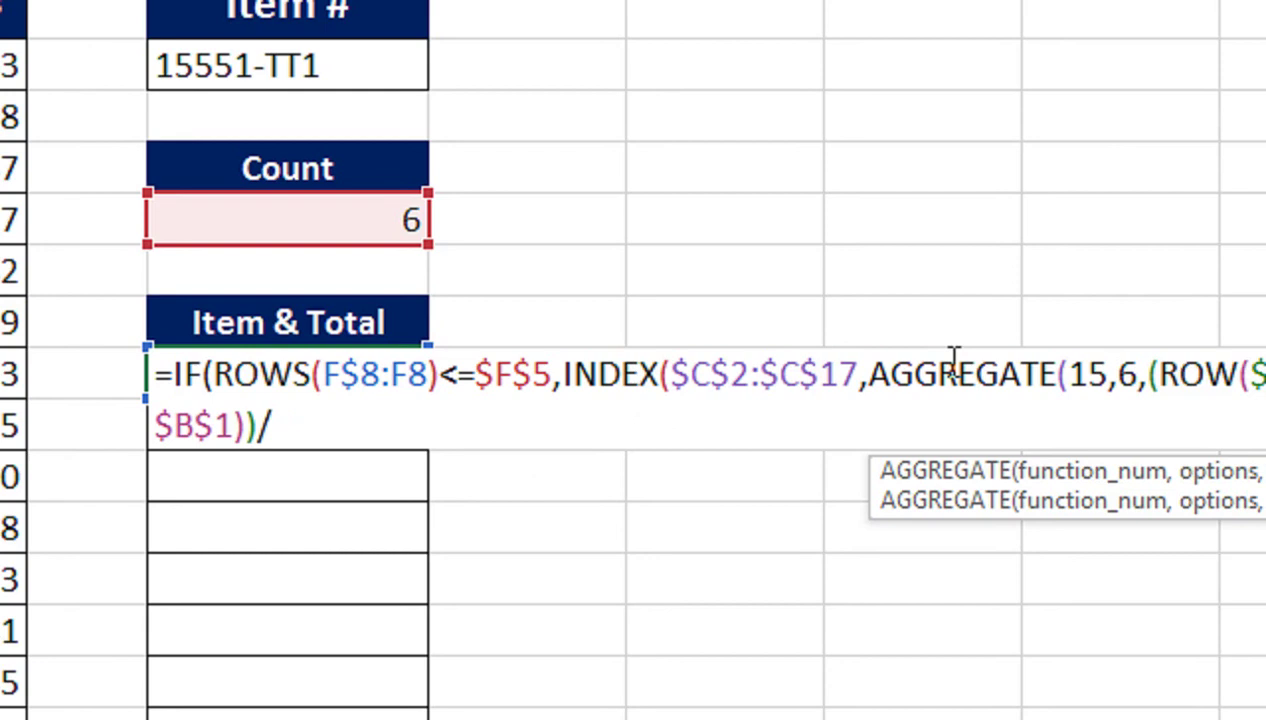
{"action": "type", "text": "("}
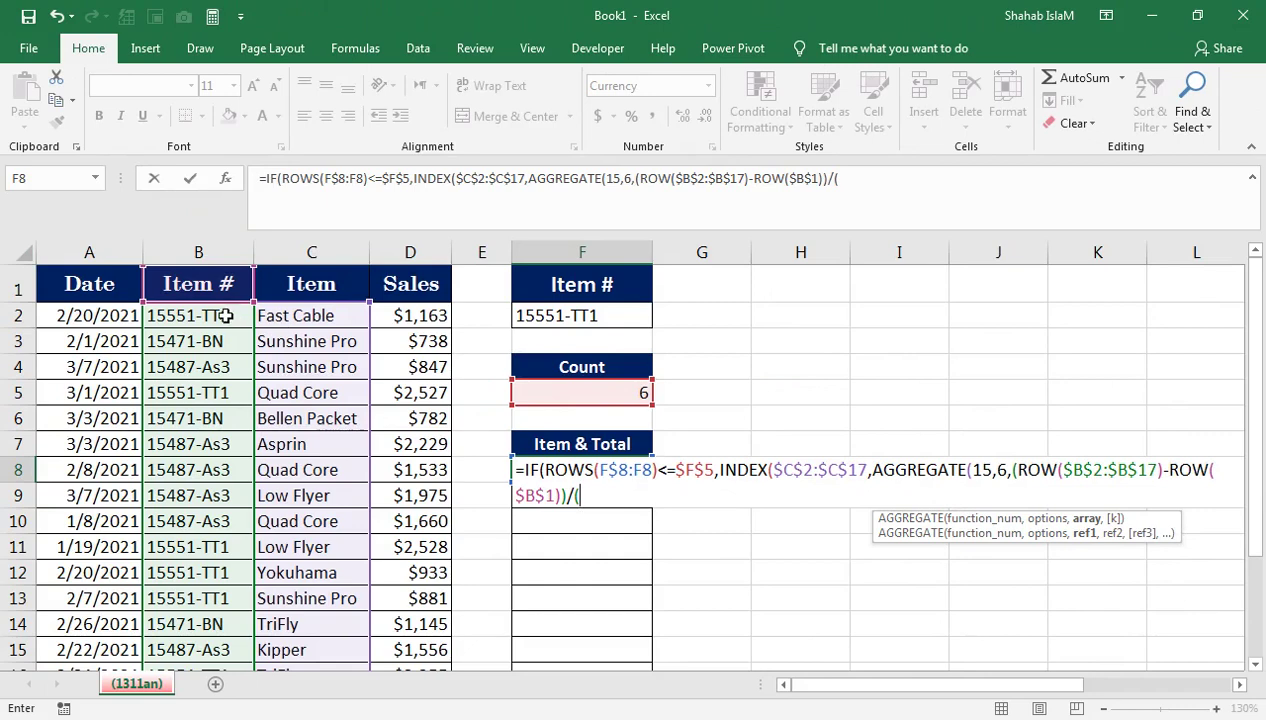
Complete the divisor as ($B$2:$B$17=F2) followed by a comma.
{"action": "left_click", "coordinate": [222, 312]}
{"action": "left_click_drag", "start_coordinate": [228, 417], "coordinate": [203, 616]}
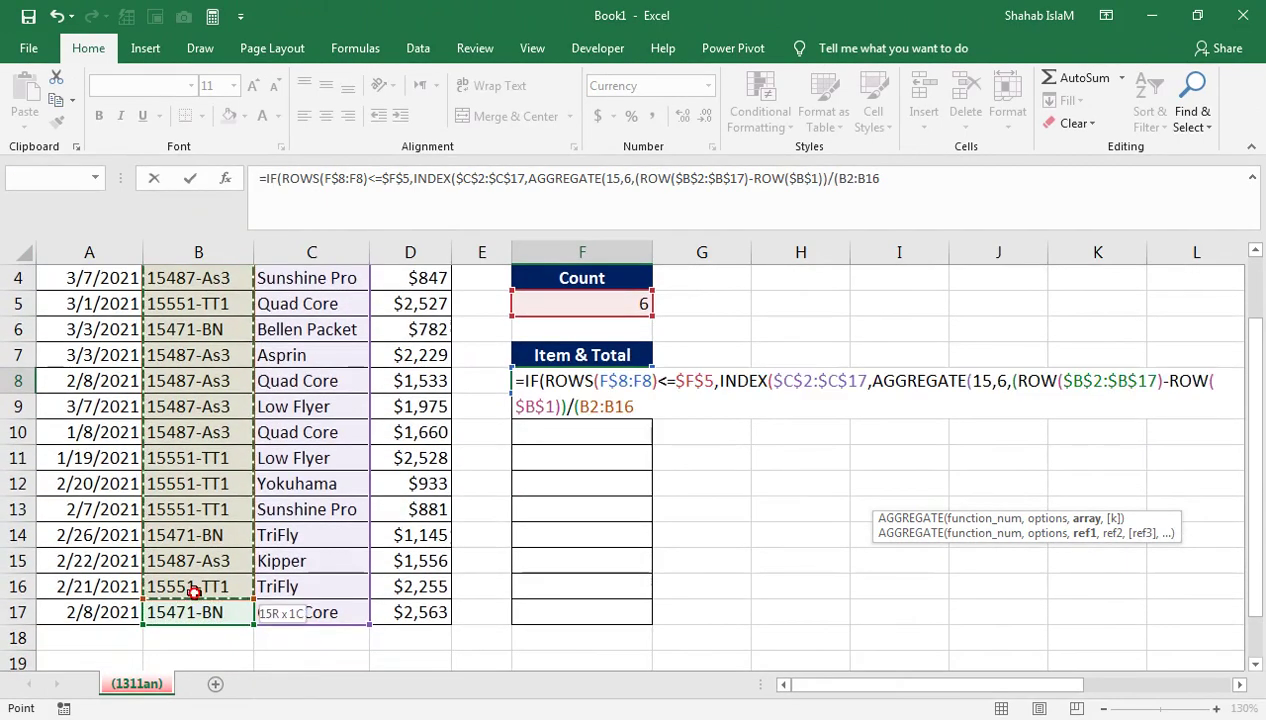
{"action": "left_click", "coordinate": [1258, 252]}
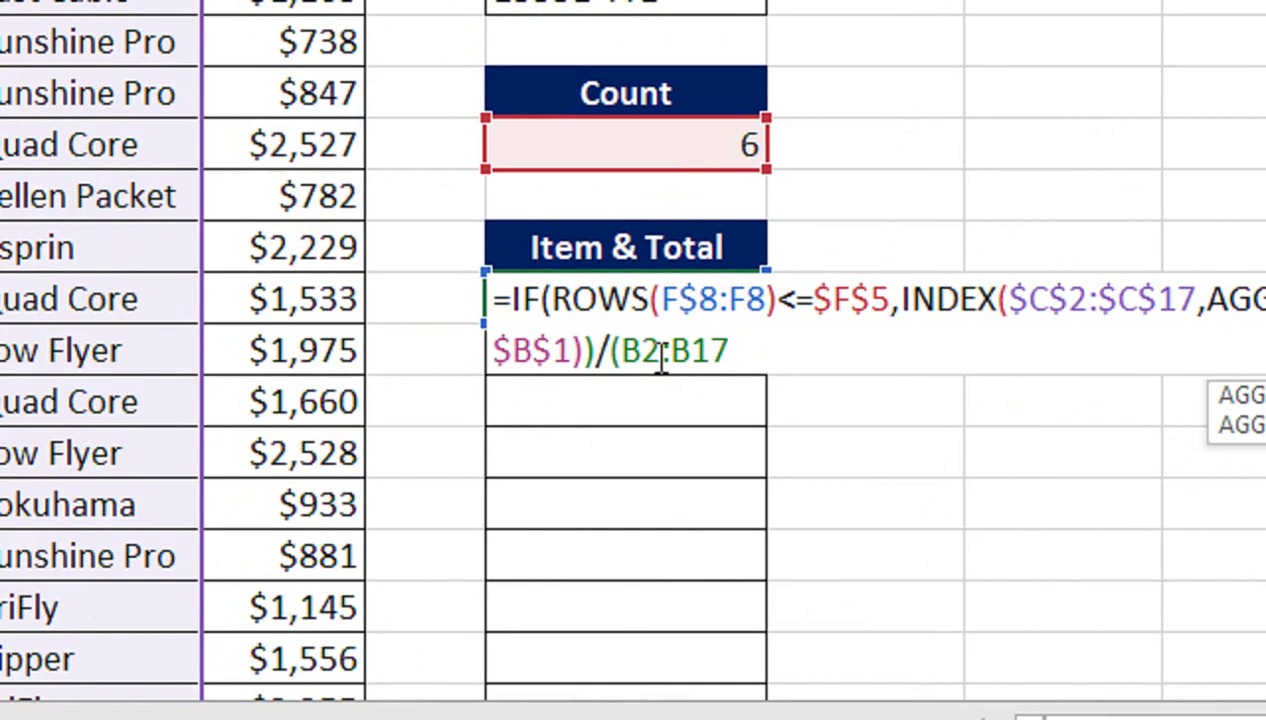
{"action": "key", "text": "F4"}
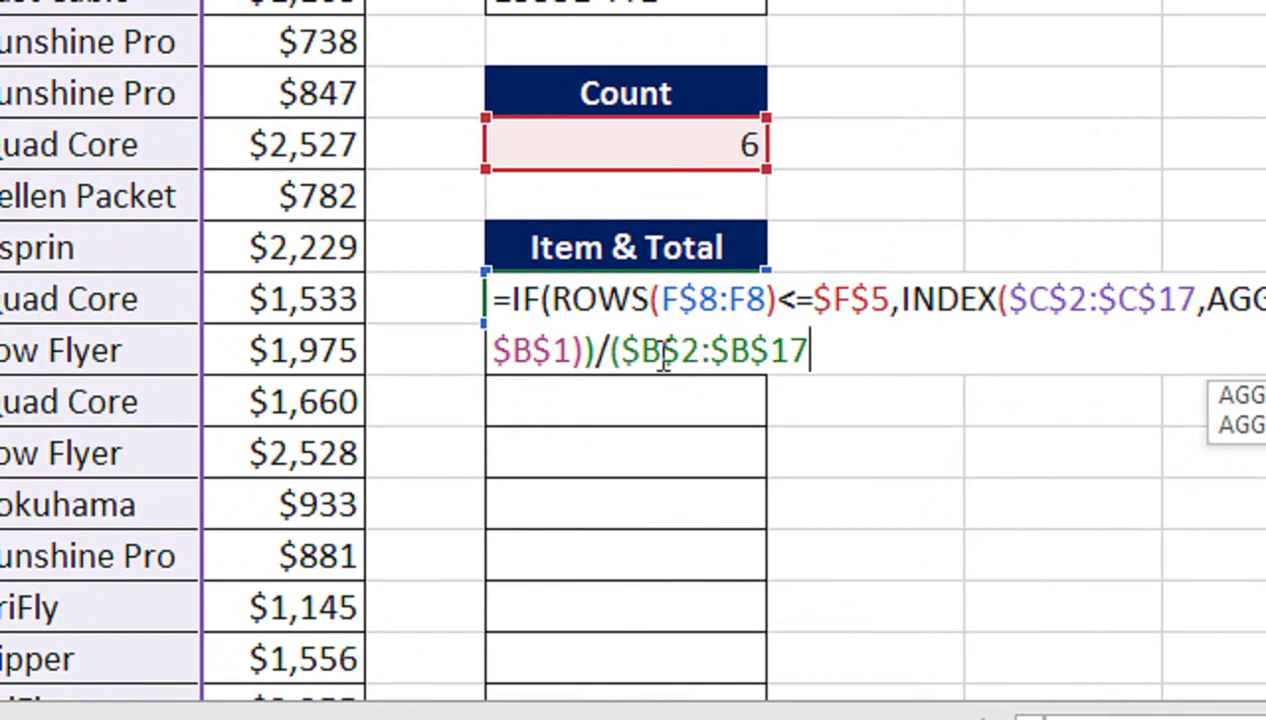
{"action": "type", "text": "="}
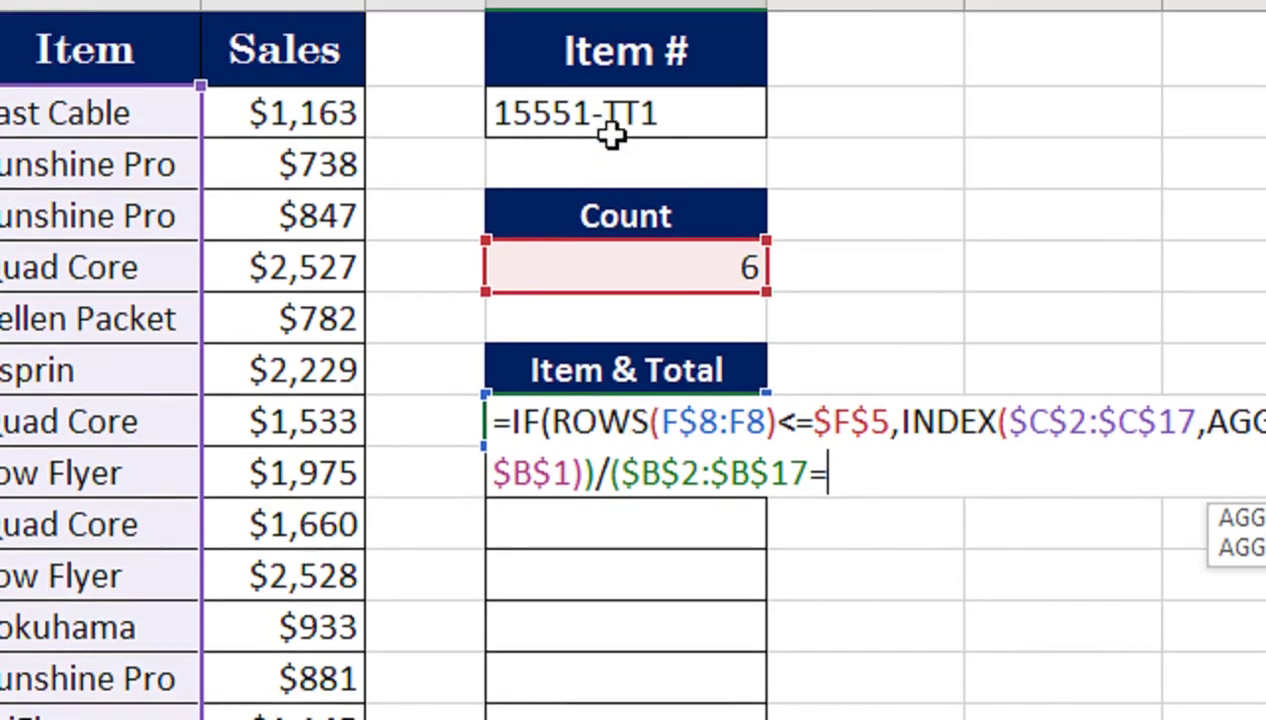
{"action": "left_click", "coordinate": [613, 180]}
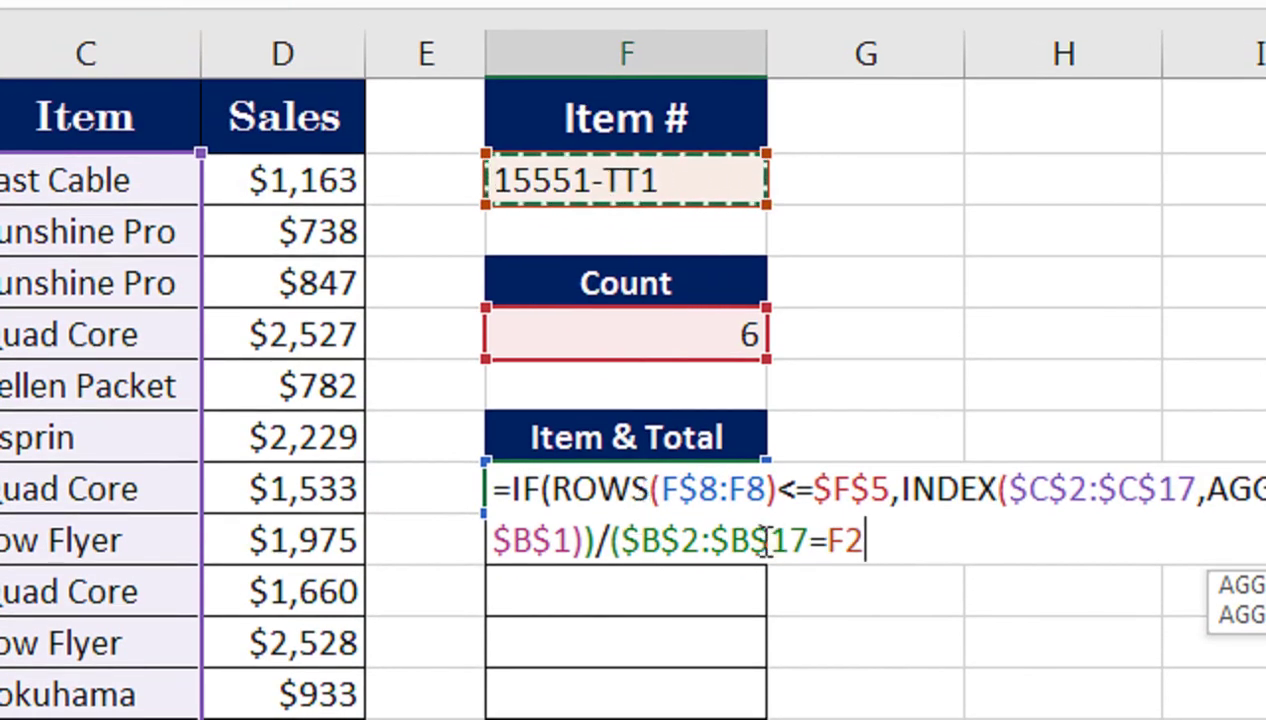
{"action": "type", "text": ")"}
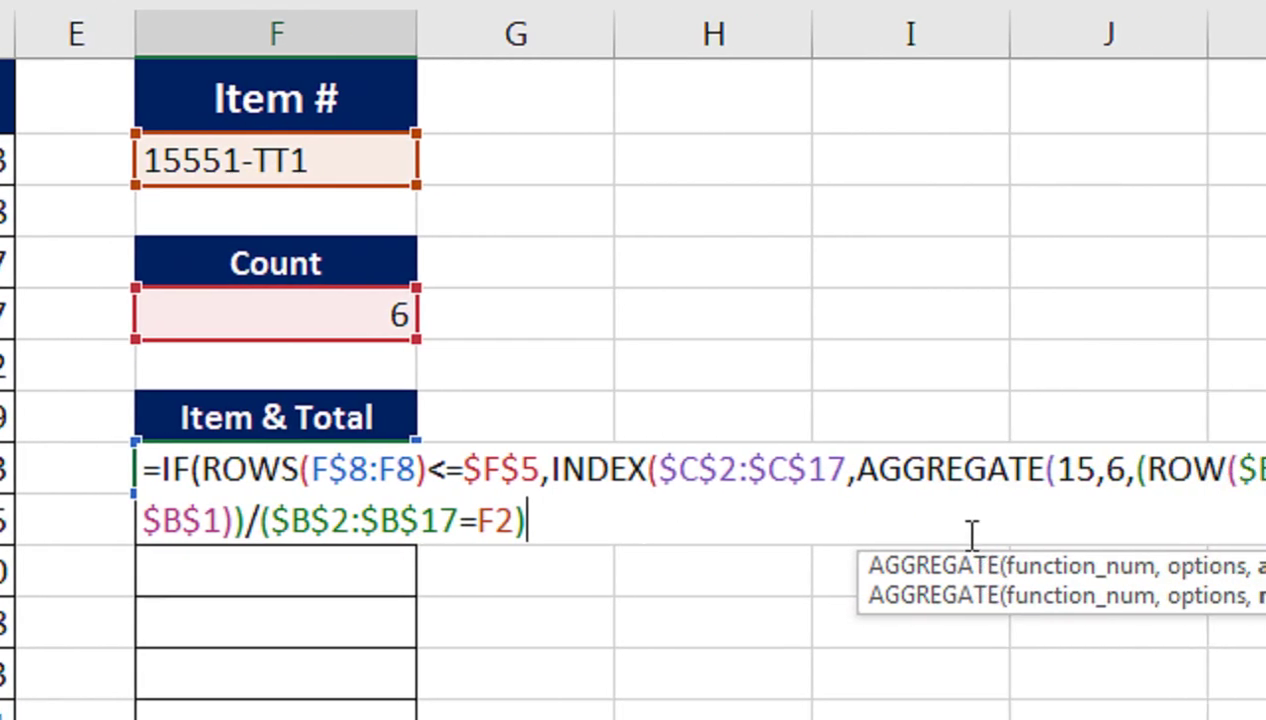
{"action": "type", "text": ","}
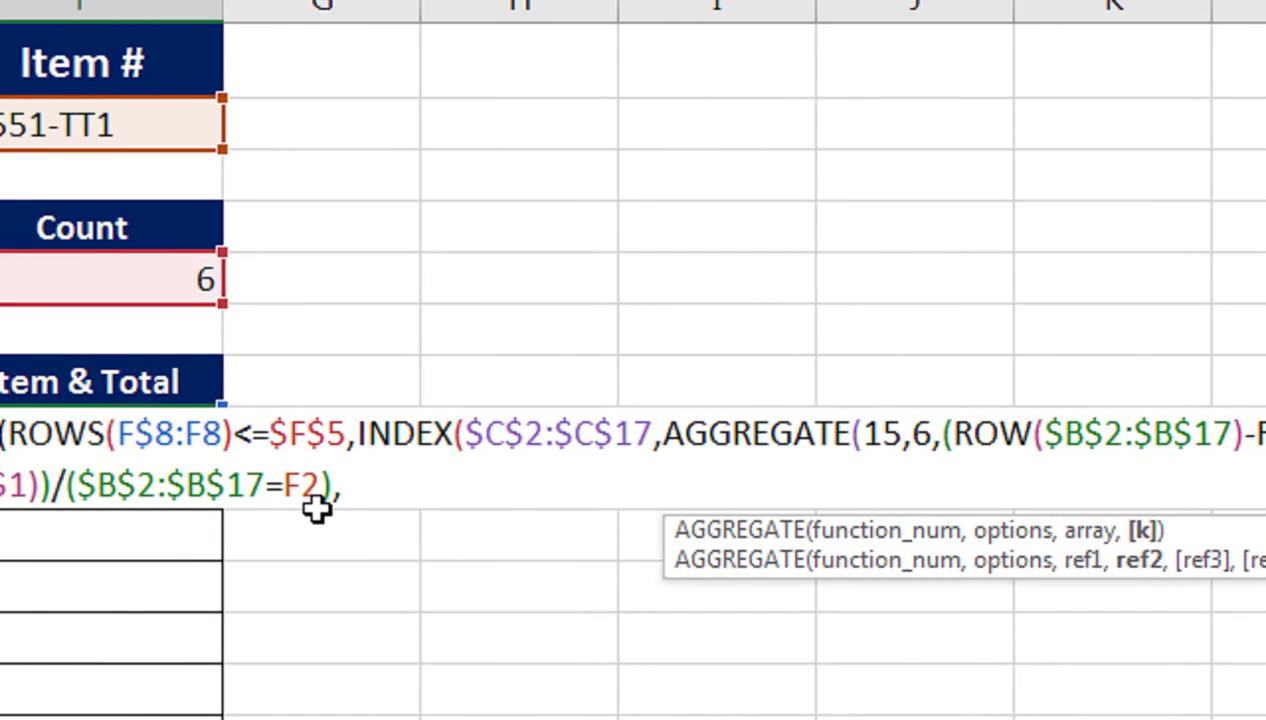
Add ROWS(F$8:F8) as AGGREGATE's k value and close AGGREGATE and INDEX.
{"action": "type", "text": "ROWS"}
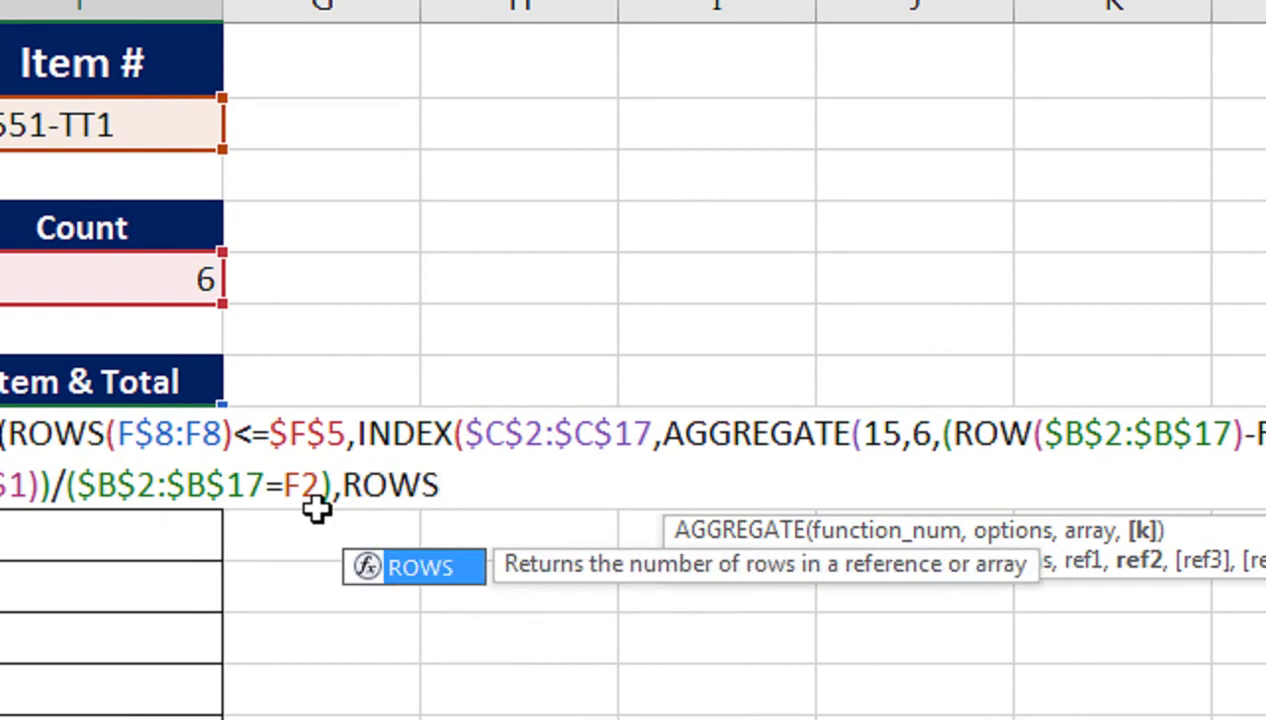
{"action": "type", "text": "("}
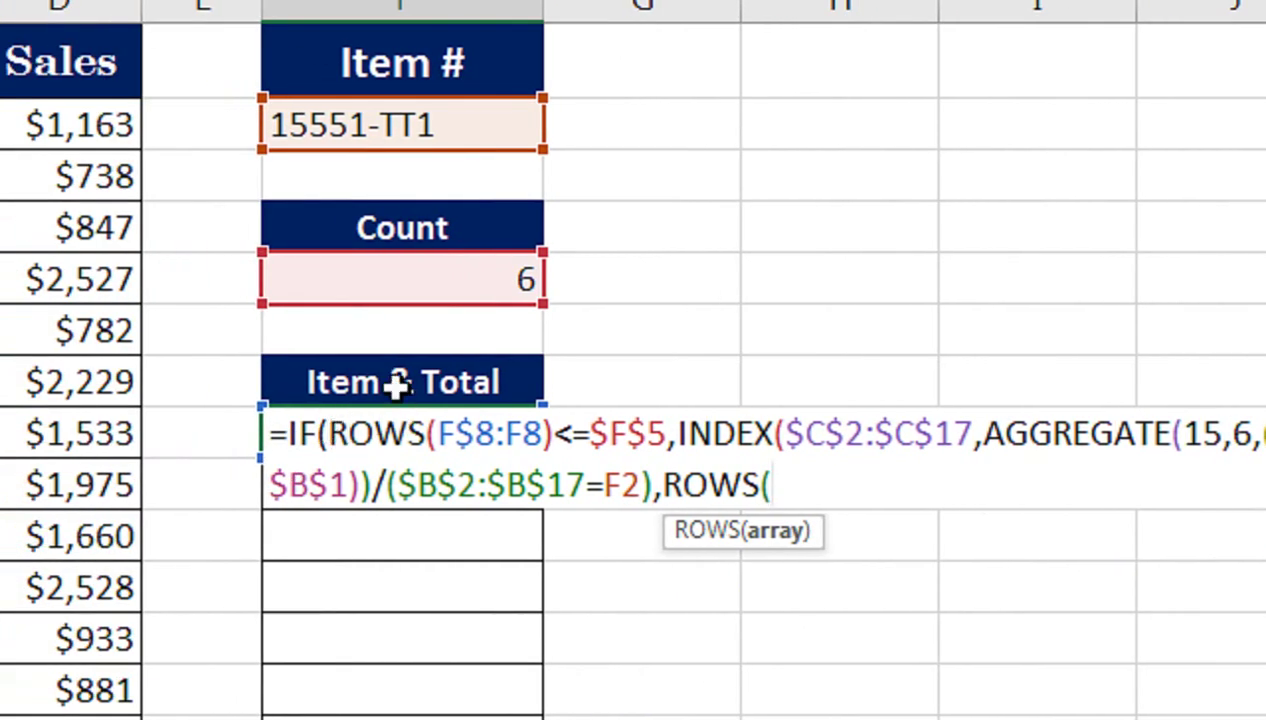
{"action": "left_click", "coordinate": [398, 389]}
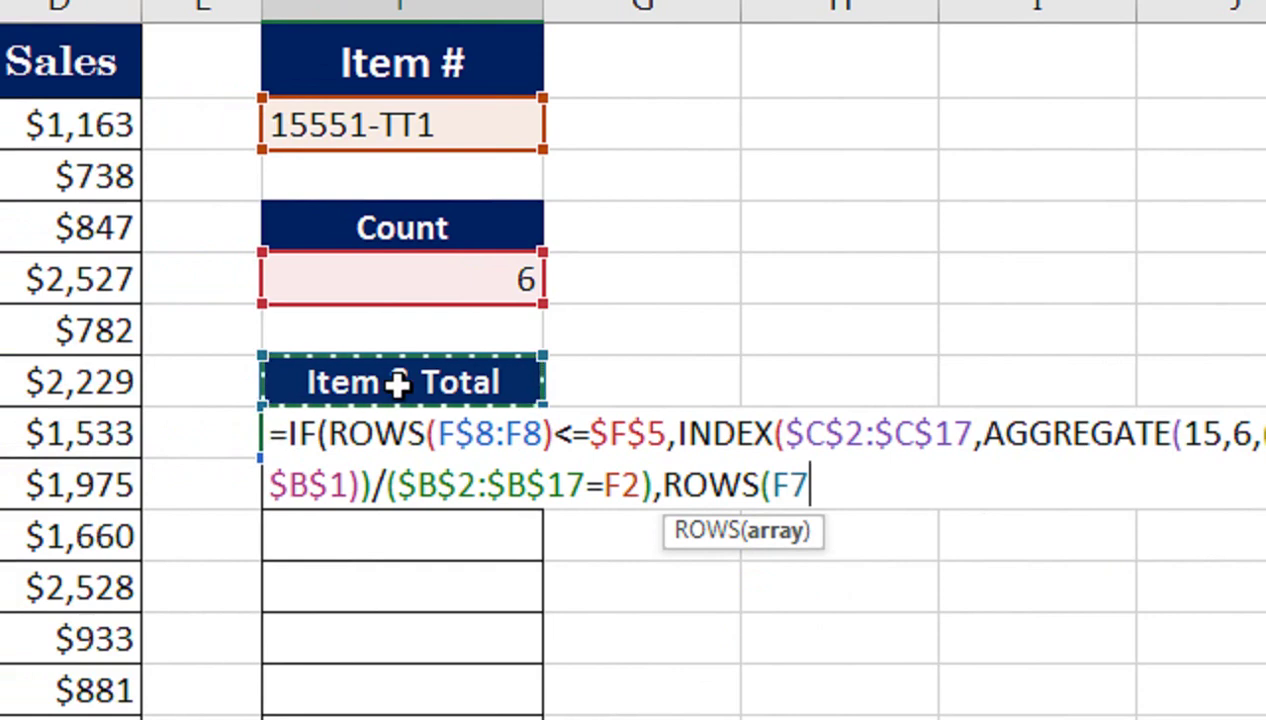
{"action": "key", "text": "Down"}
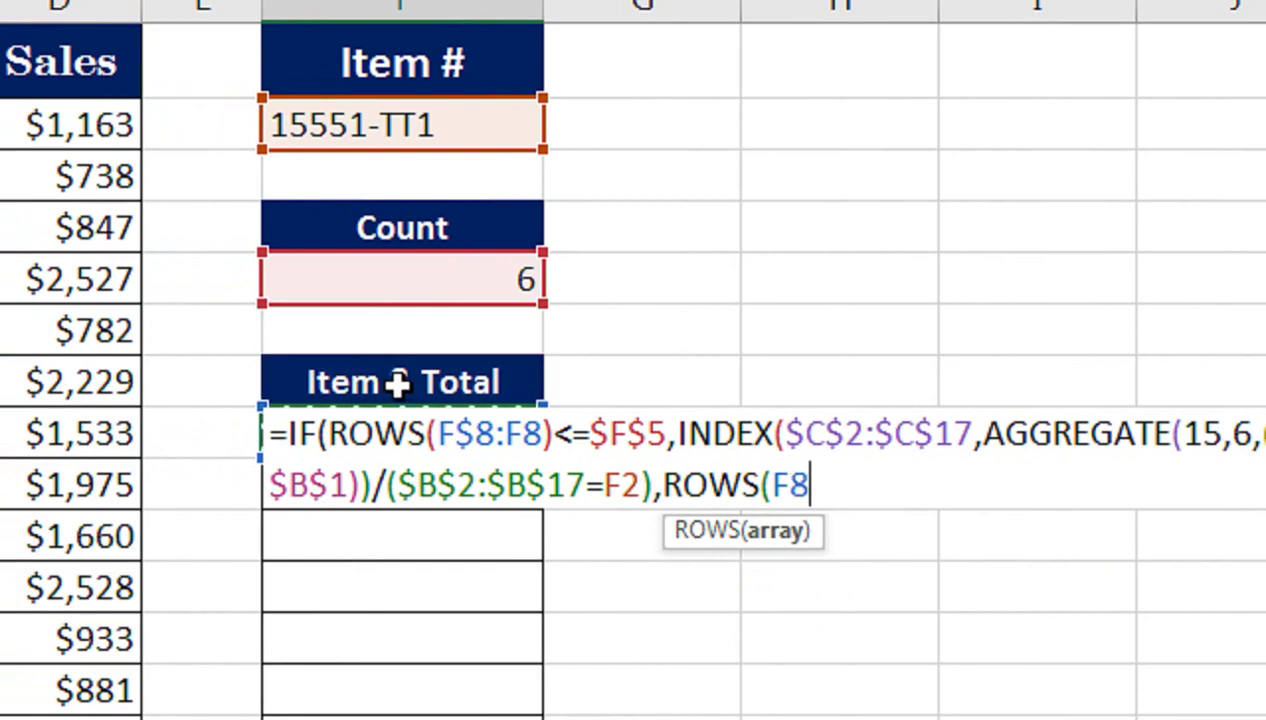
{"action": "type", "text": ":F8"}
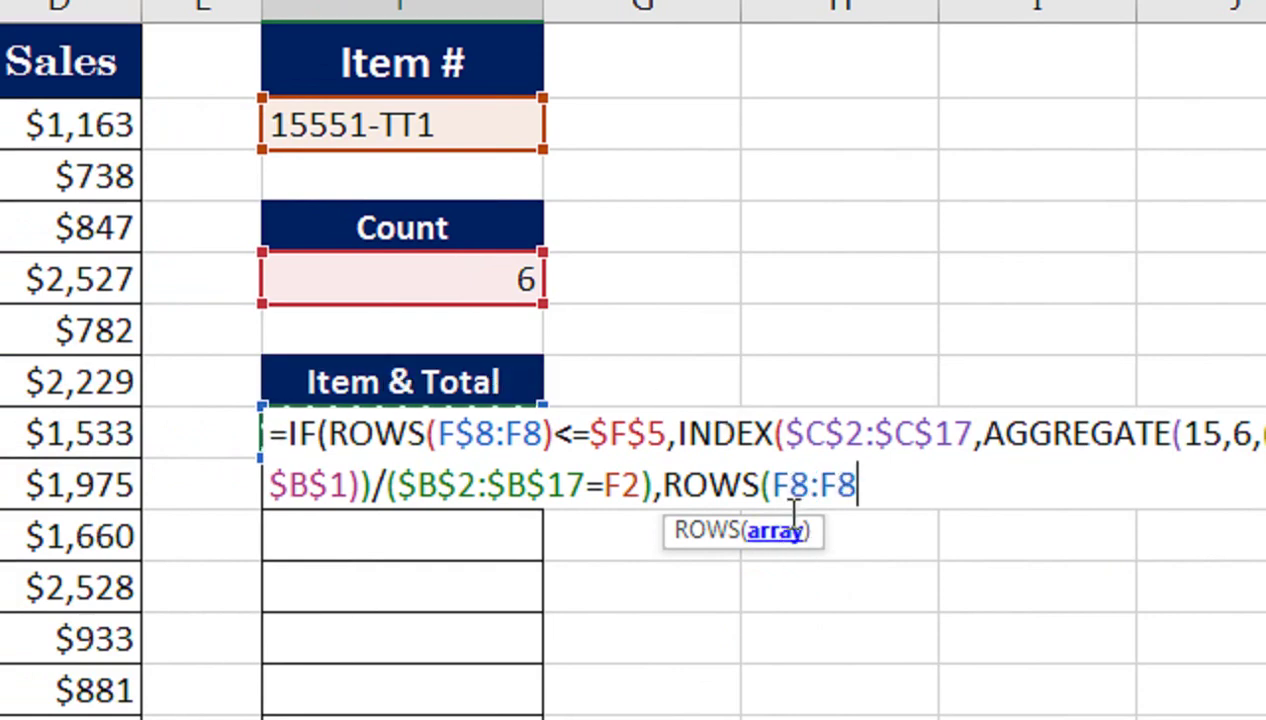
{"action": "left_click", "coordinate": [793, 488], "text": "shift"}
{"action": "left_click", "coordinate": [791, 488]}
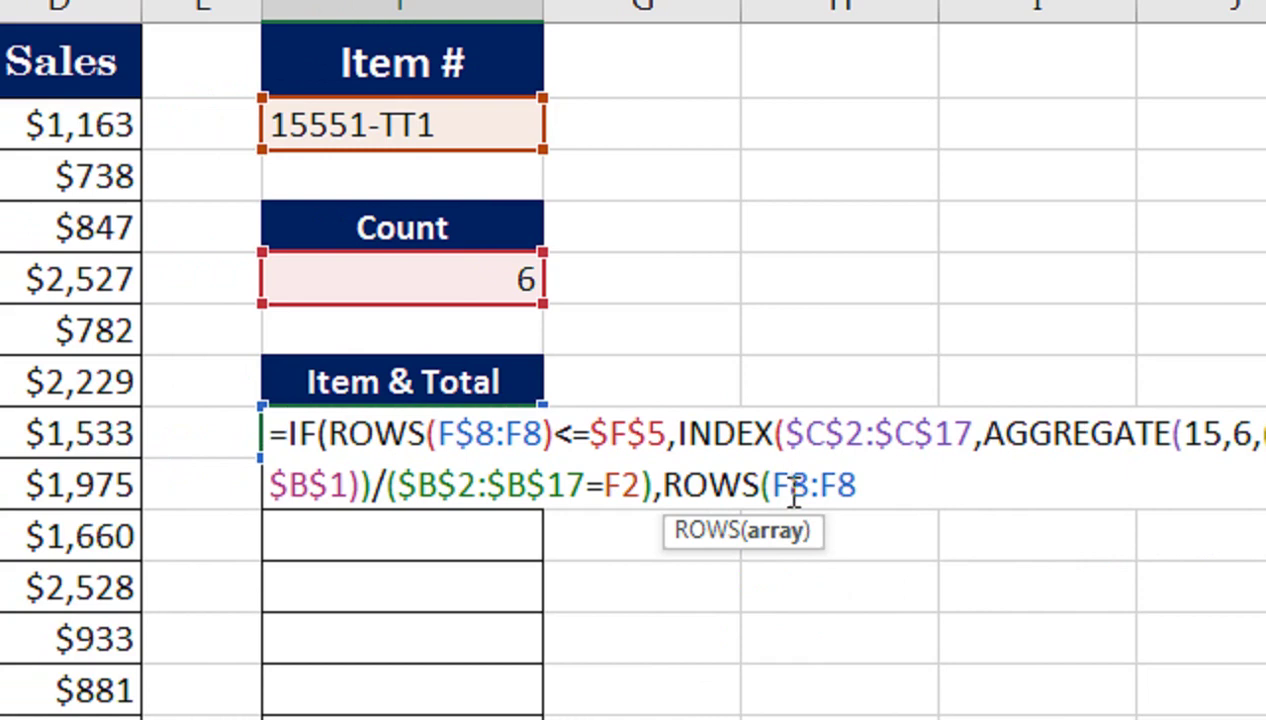
{"action": "type", "text": "$"}
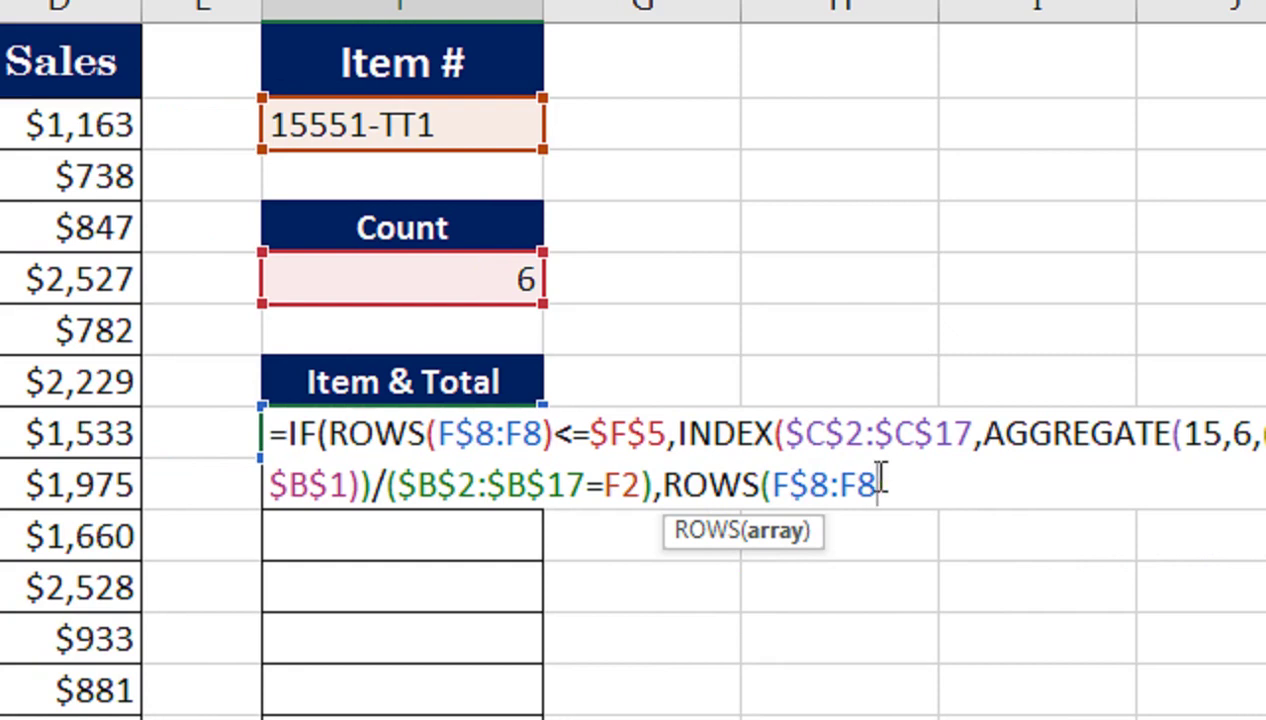
{"action": "type", "text": ")"}
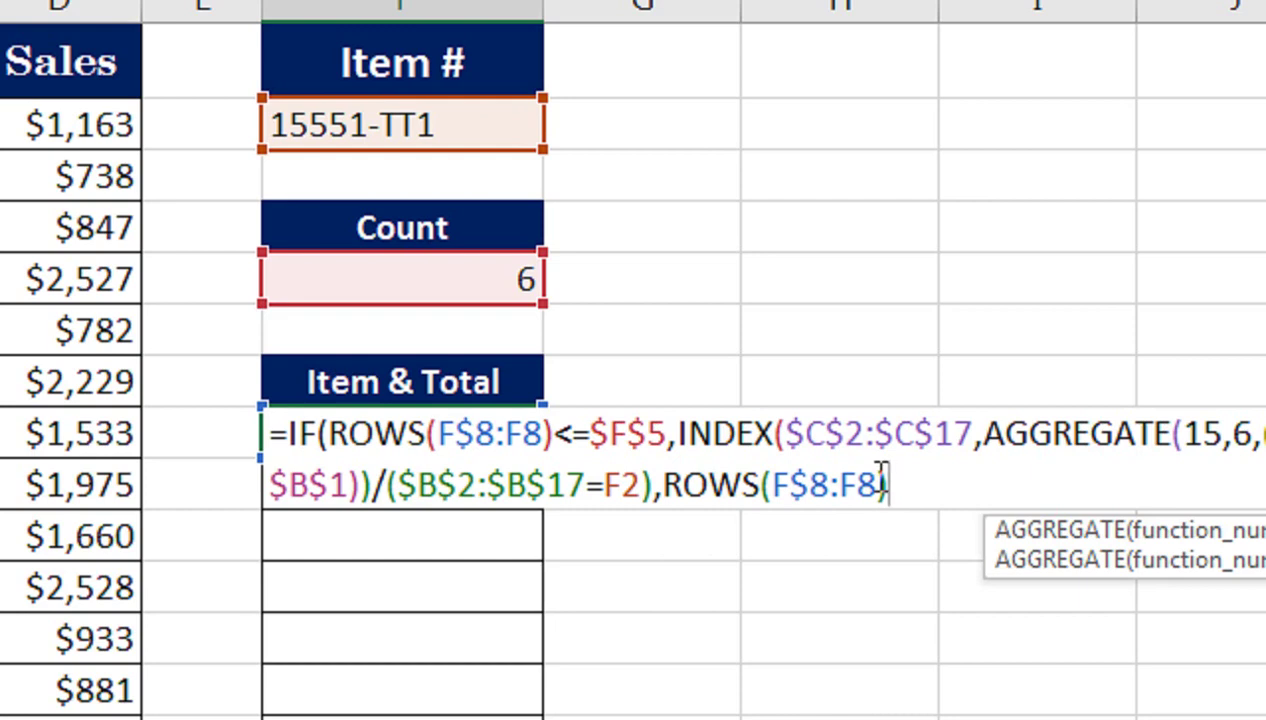
{"action": "type", "text": ")"}
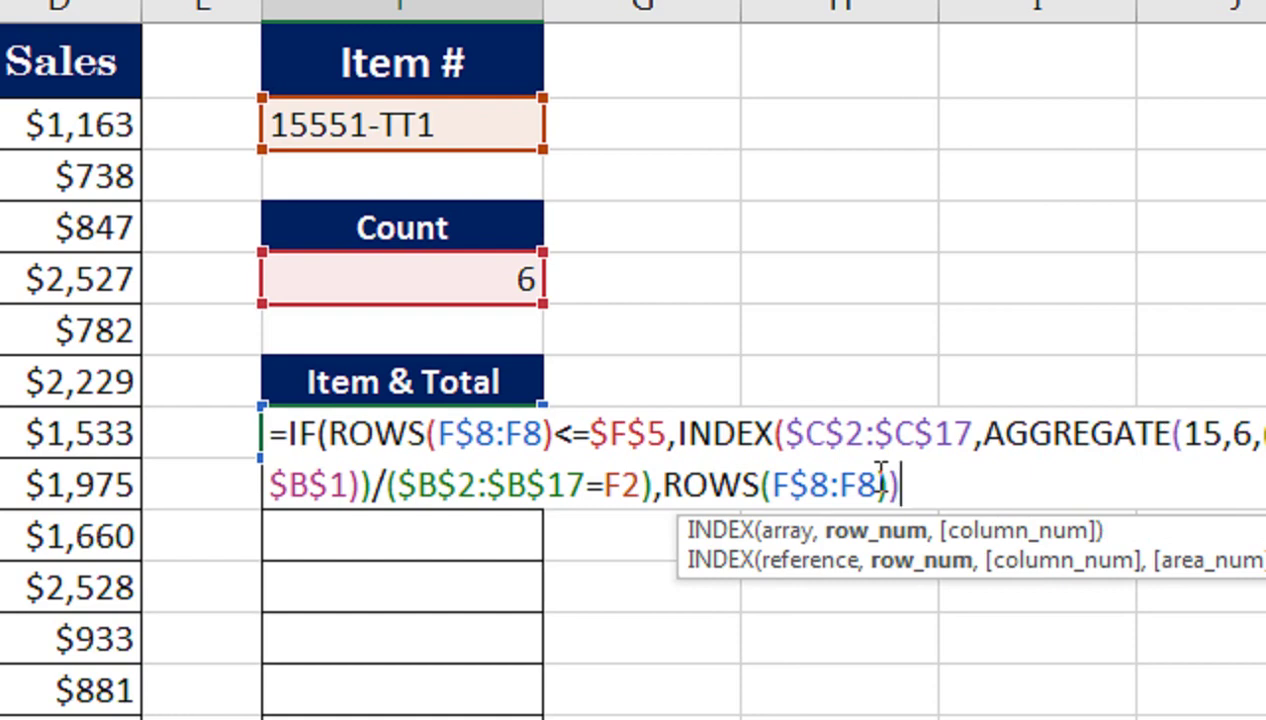
{"action": "type", "text": ")"}
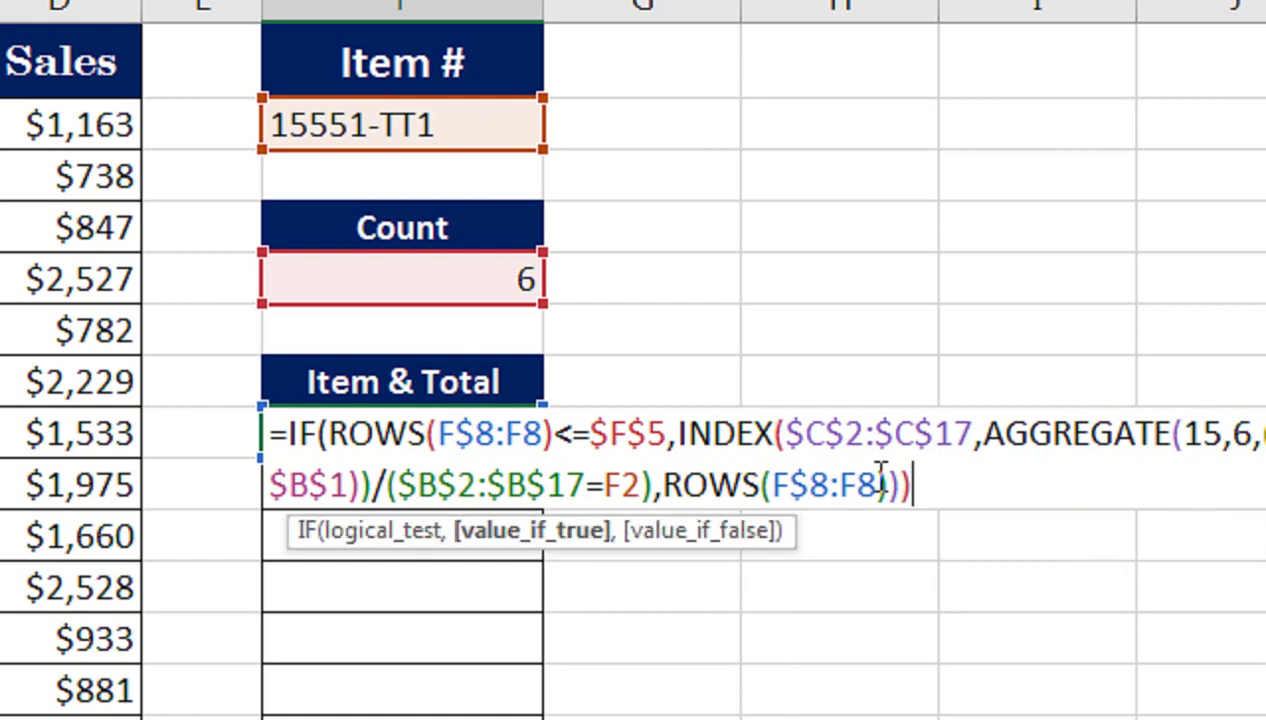
Begin the IF's false branch with ,IF(ROWS( at the end of the formula.
{"action": "scroll", "coordinate": [1000, 440], "scroll_direction": "right", "scroll_amount": 2}
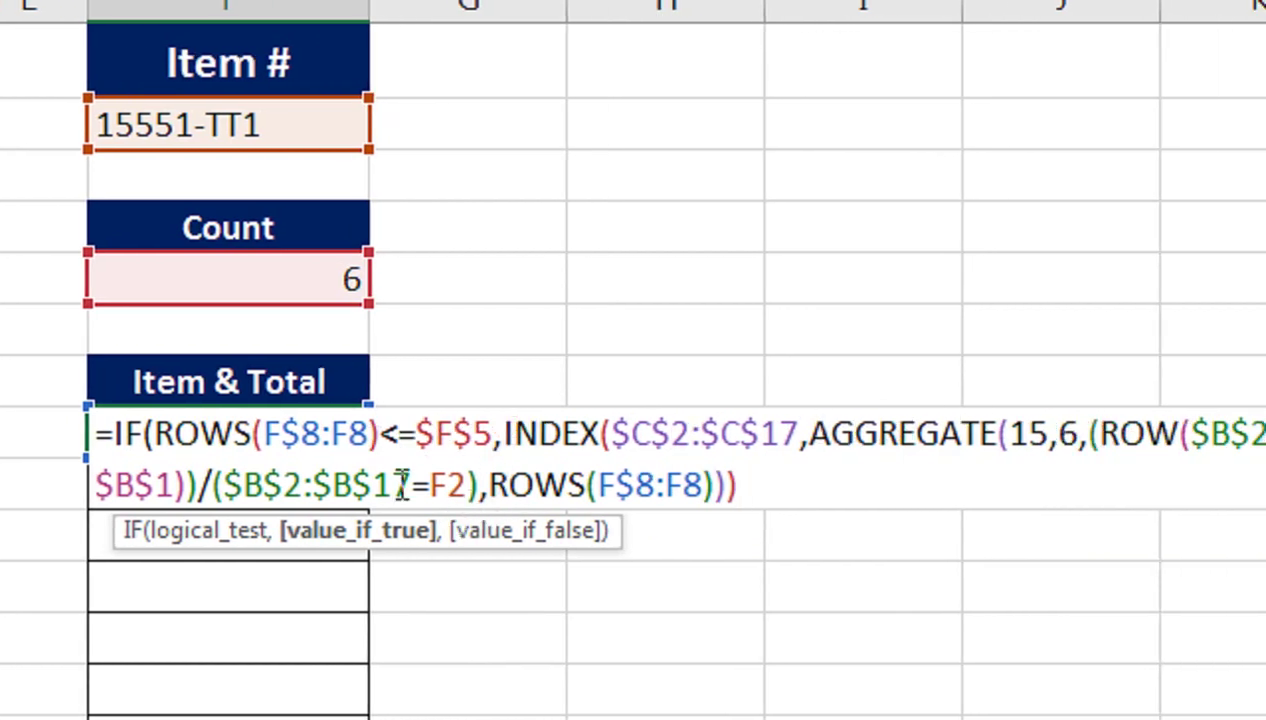
{"action": "left_click", "coordinate": [856, 485]}
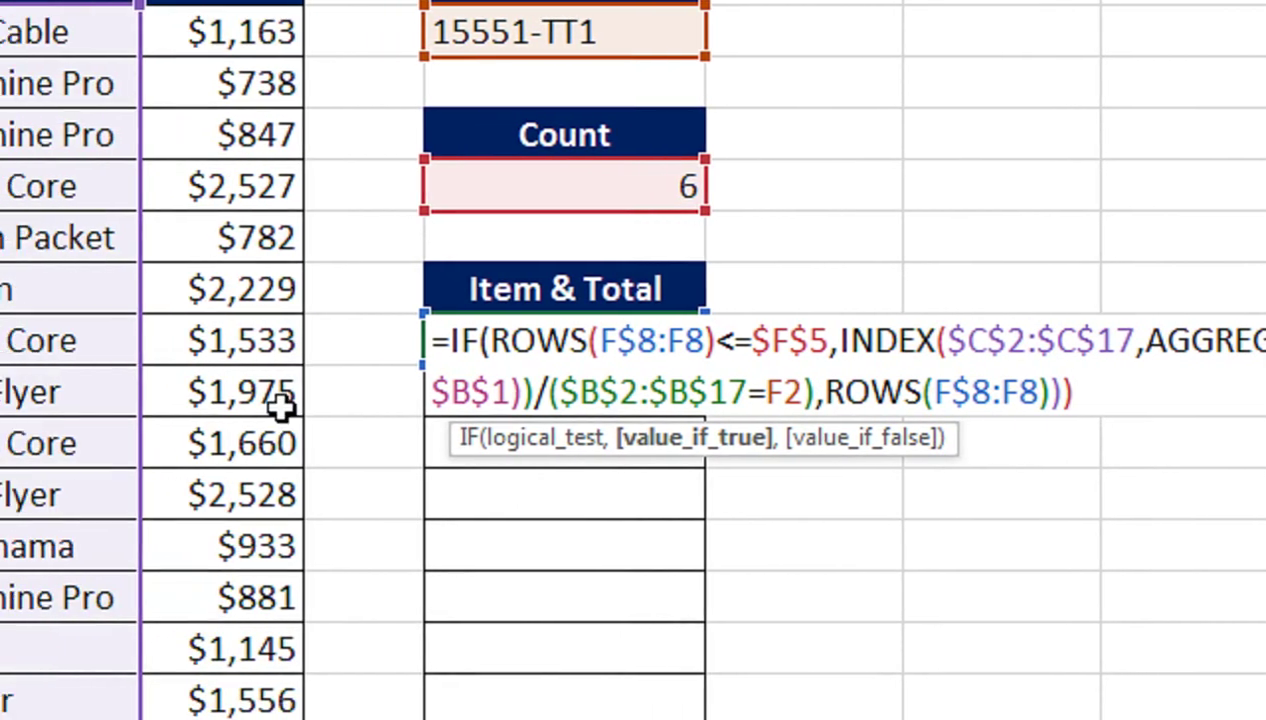
{"action": "key", "text": "Right"}
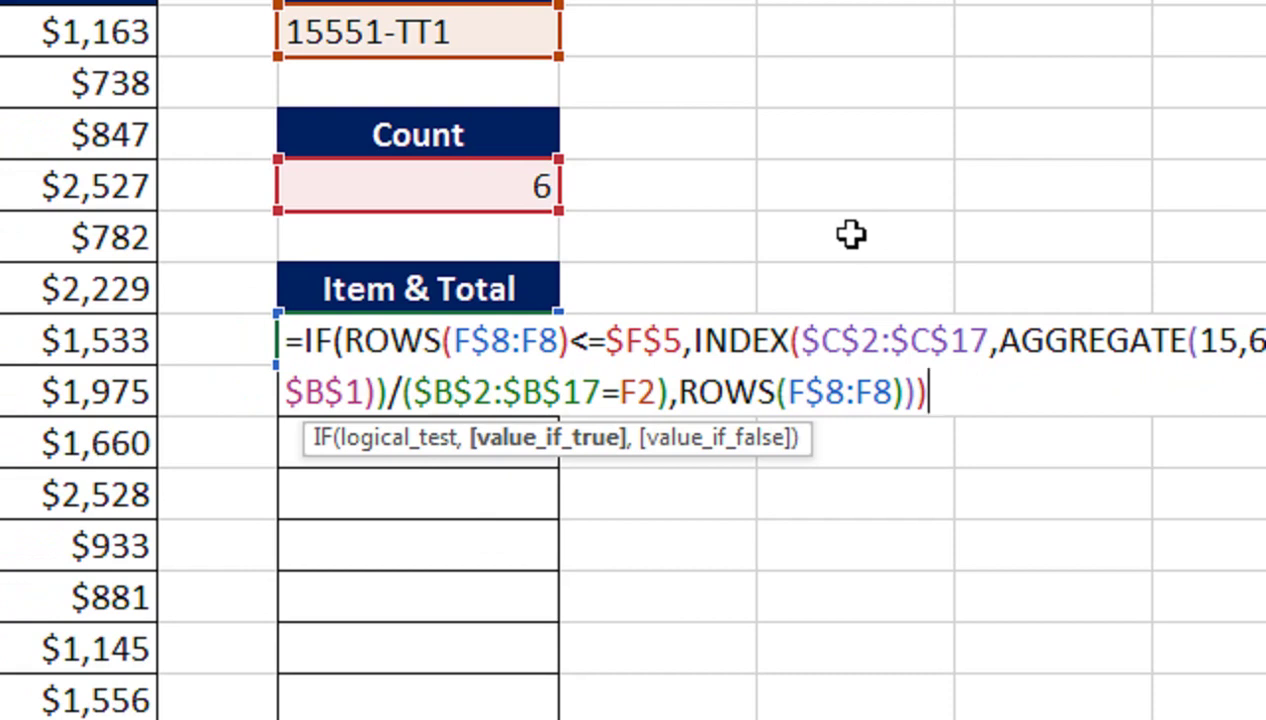
{"action": "type", "text": ","}
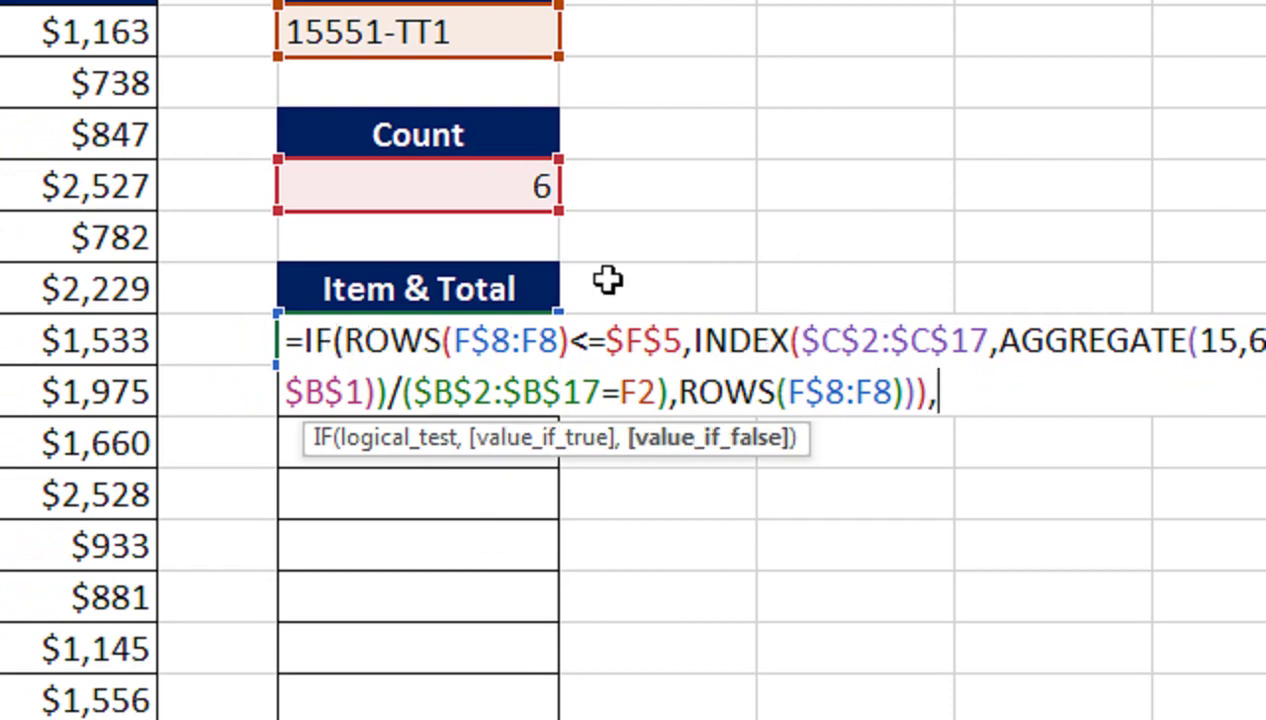
{"action": "type", "text": "IF("}
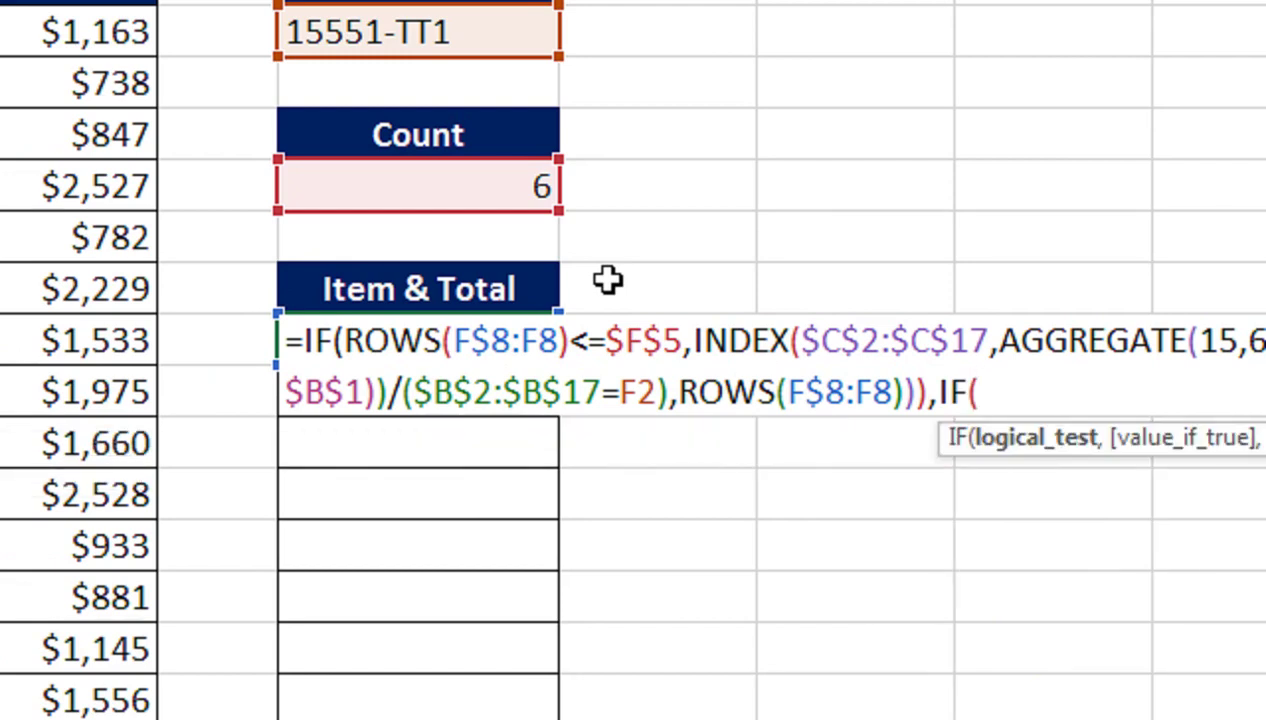
{"action": "type", "text": "ROWS"}
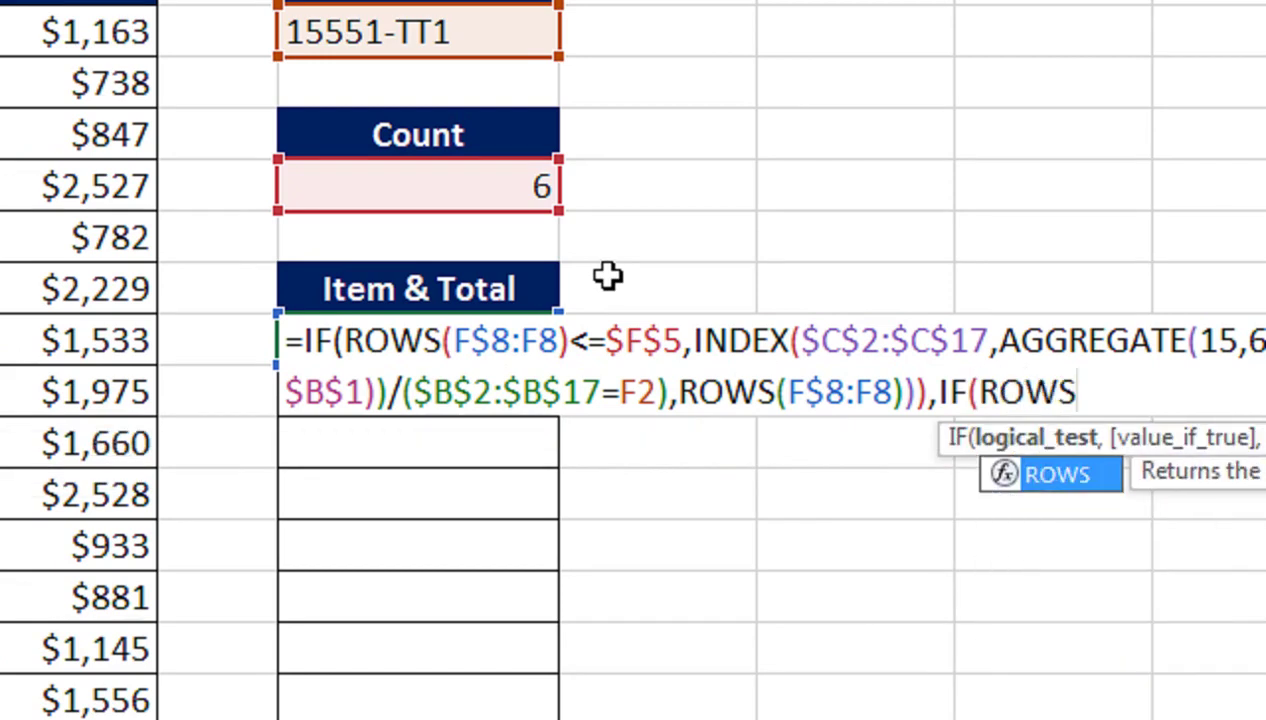
{"action": "type", "text": "("}
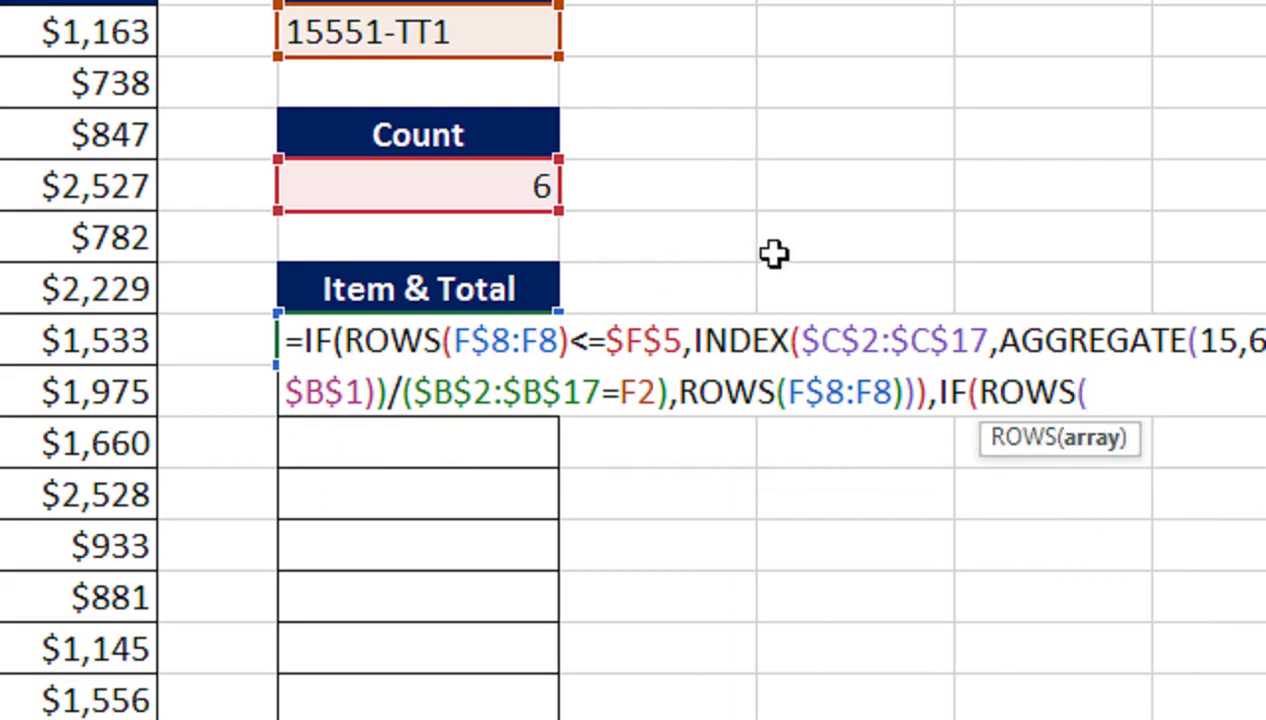
Complete the second counter as ROWS(F$8:F8).
{"action": "left_click", "coordinate": [383, 289]}
{"action": "key", "text": "Down"}
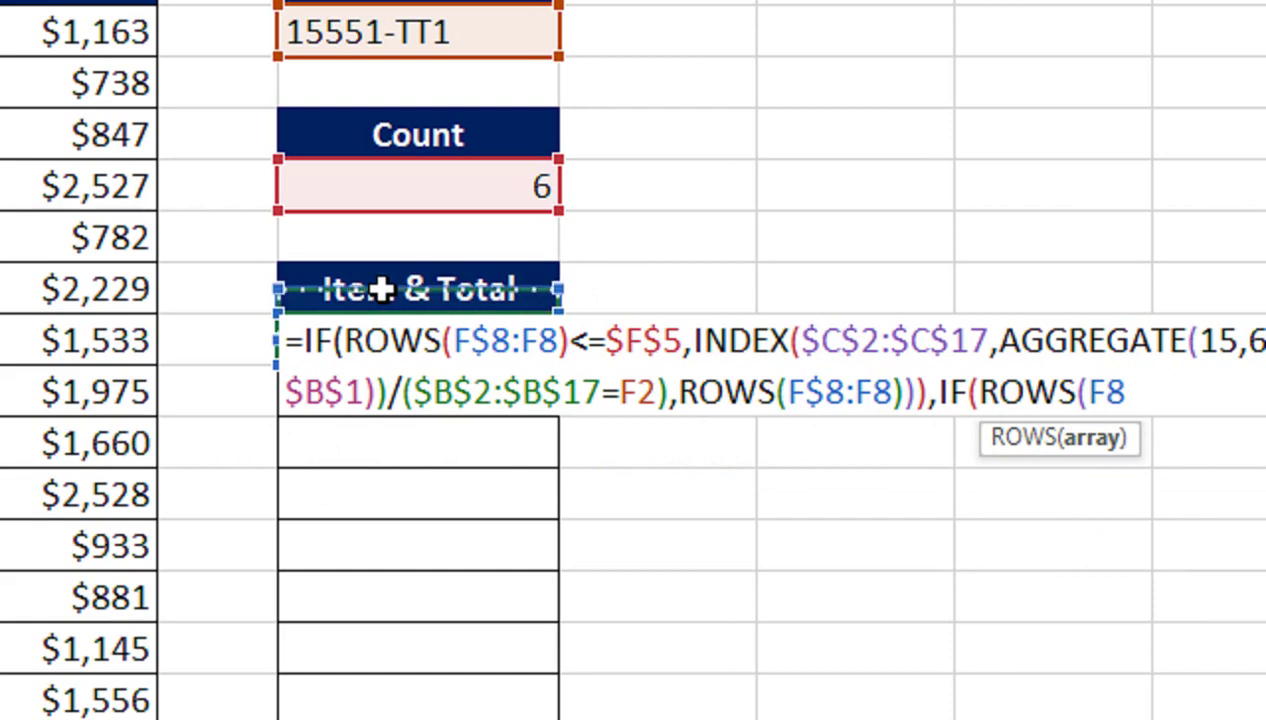
{"action": "type", "text": ":F8"}
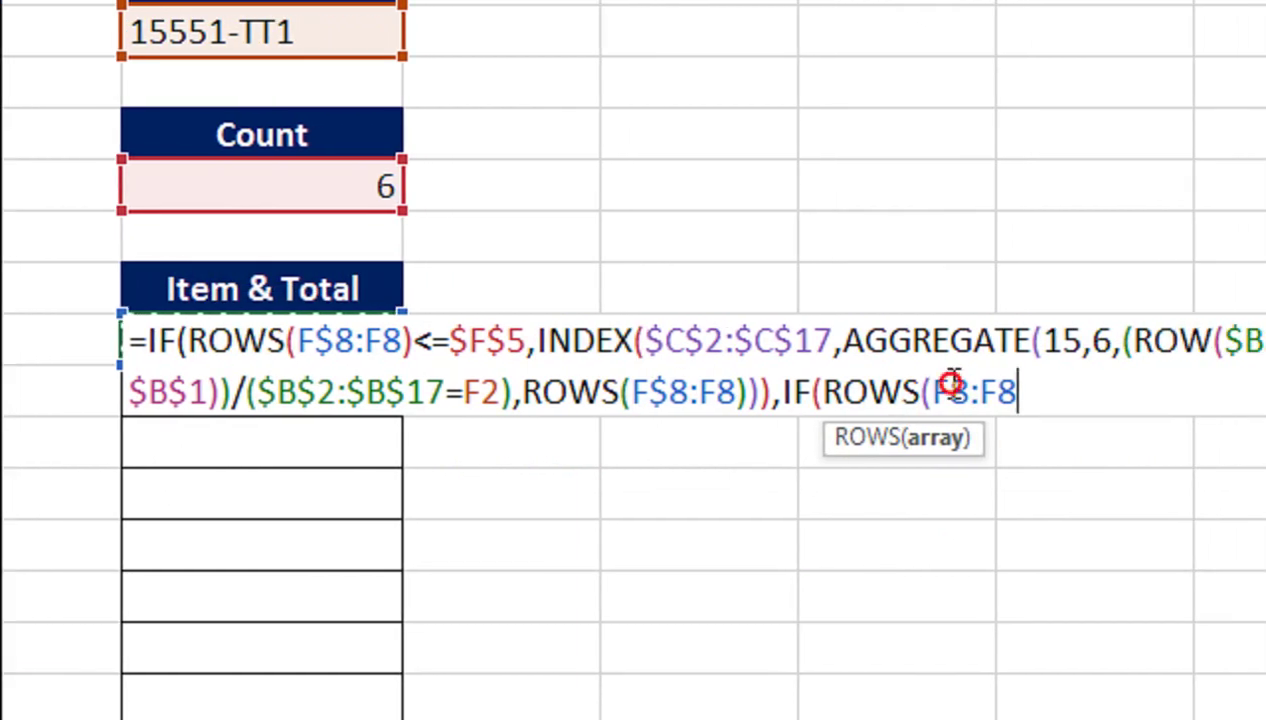
{"action": "double_click", "coordinate": [952, 390]}
{"action": "left_click", "coordinate": [948, 392]}
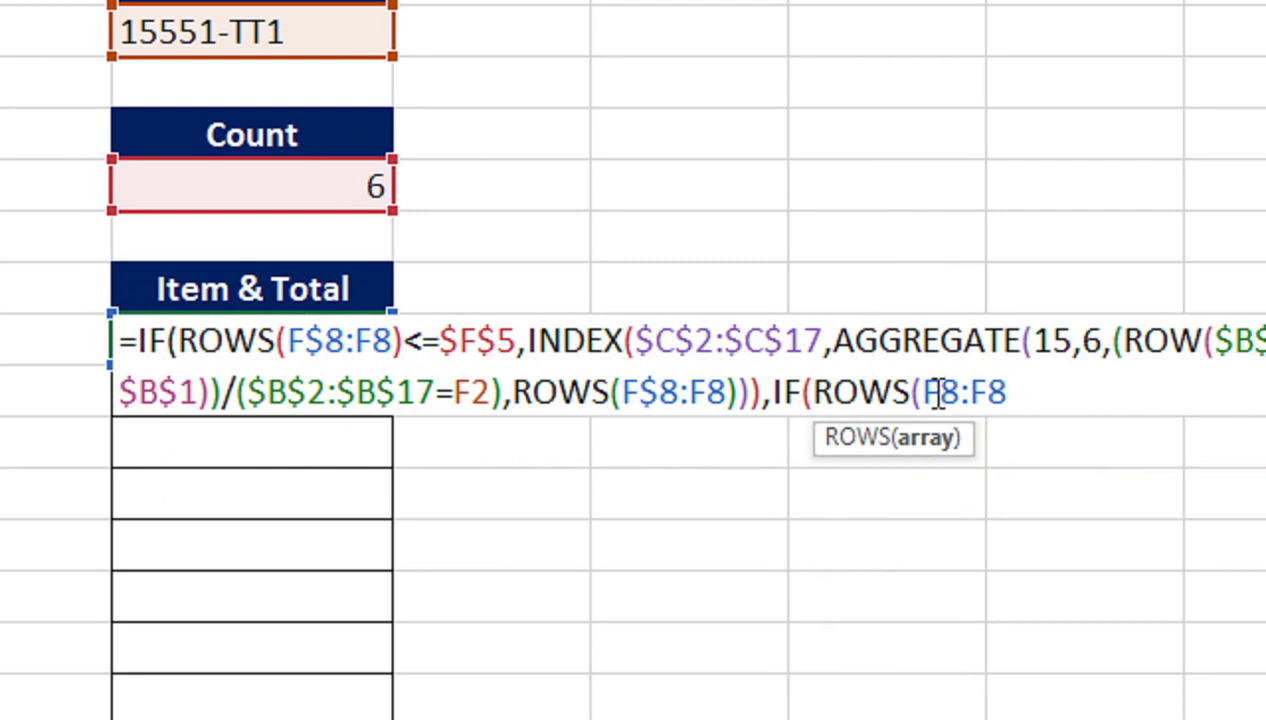
{"action": "type", "text": "$"}
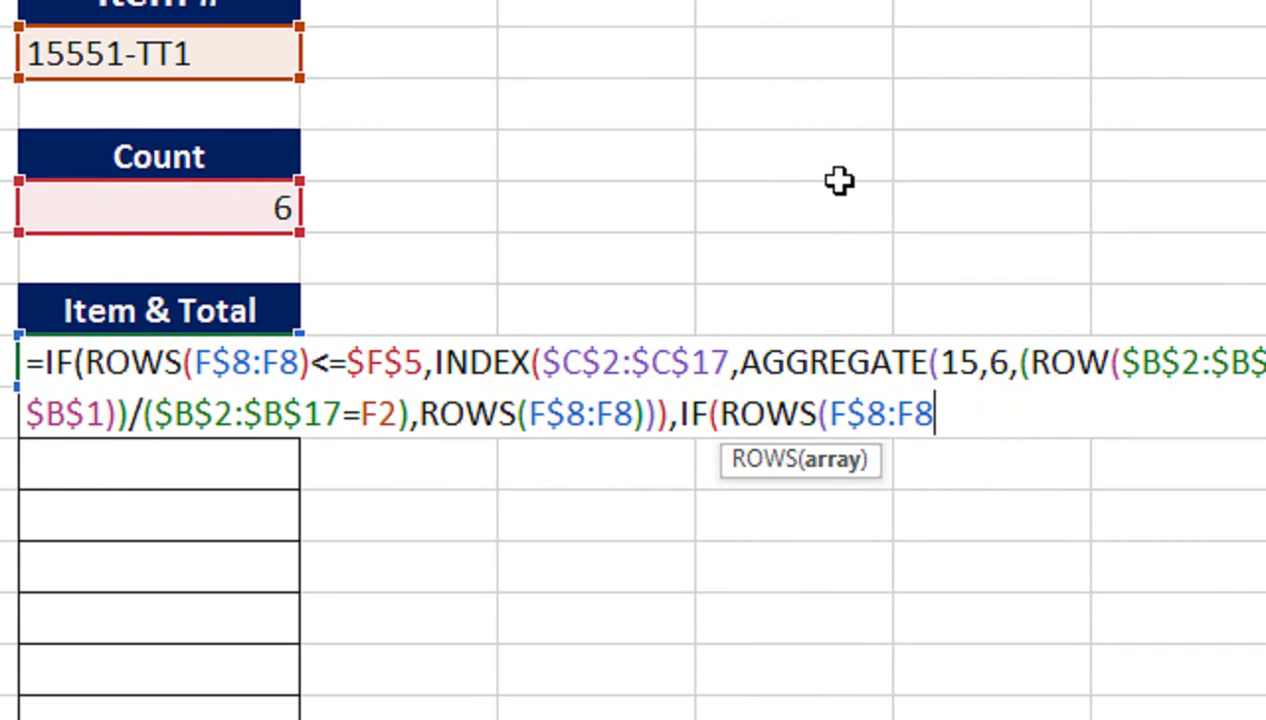
{"action": "type", "text": ")"}
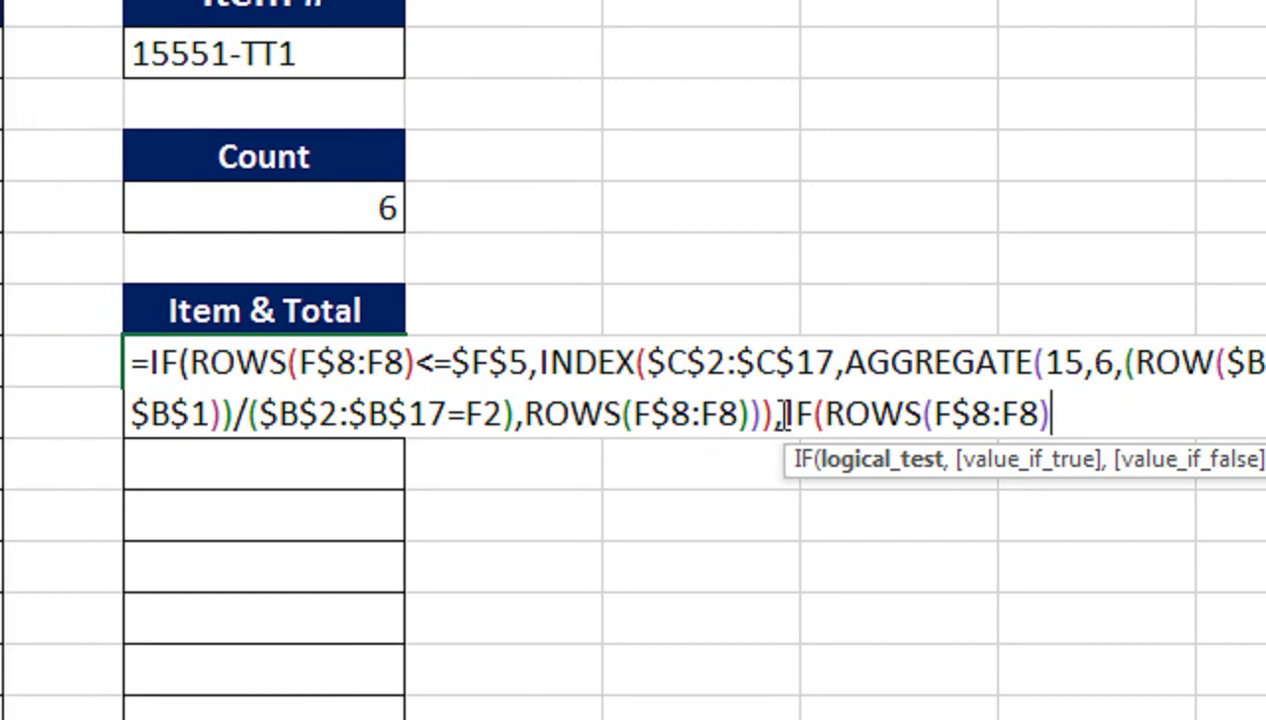
Make the second IF test ROWS(F$8:F8)=$F$5+1, followed by a comma.
{"action": "left_click", "coordinate": [785, 413]}
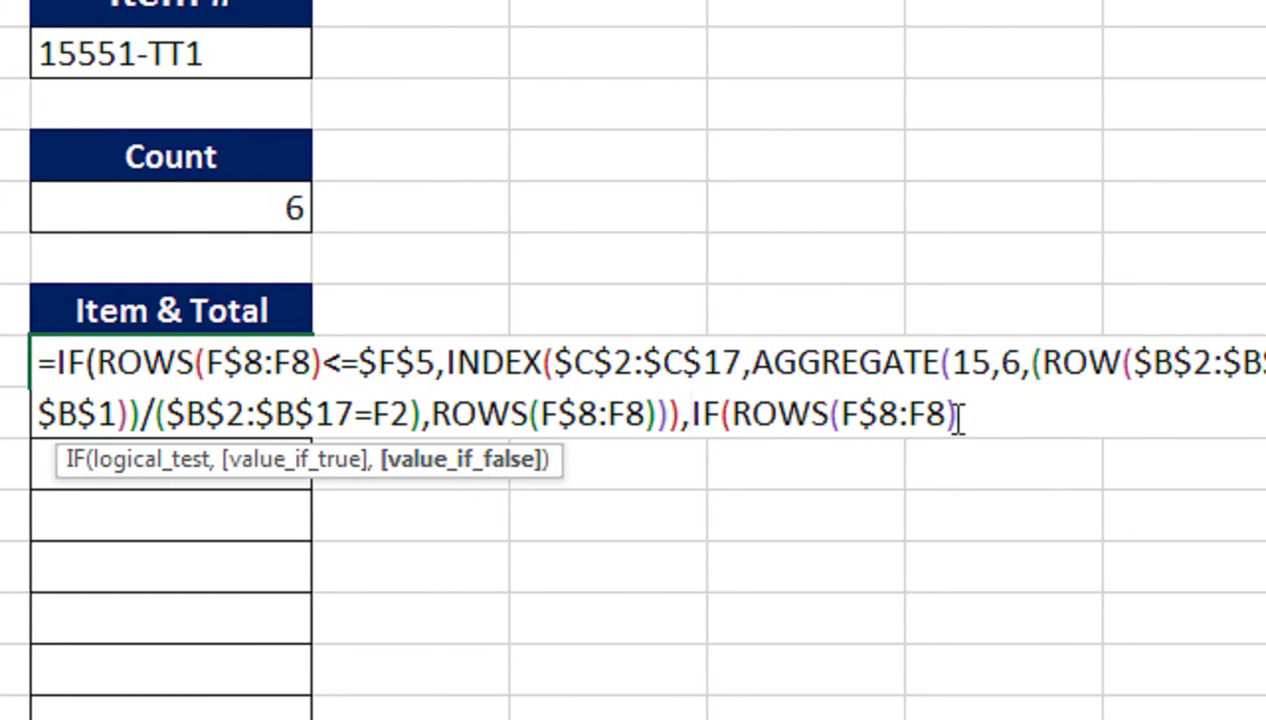
{"action": "left_click", "coordinate": [955, 413]}
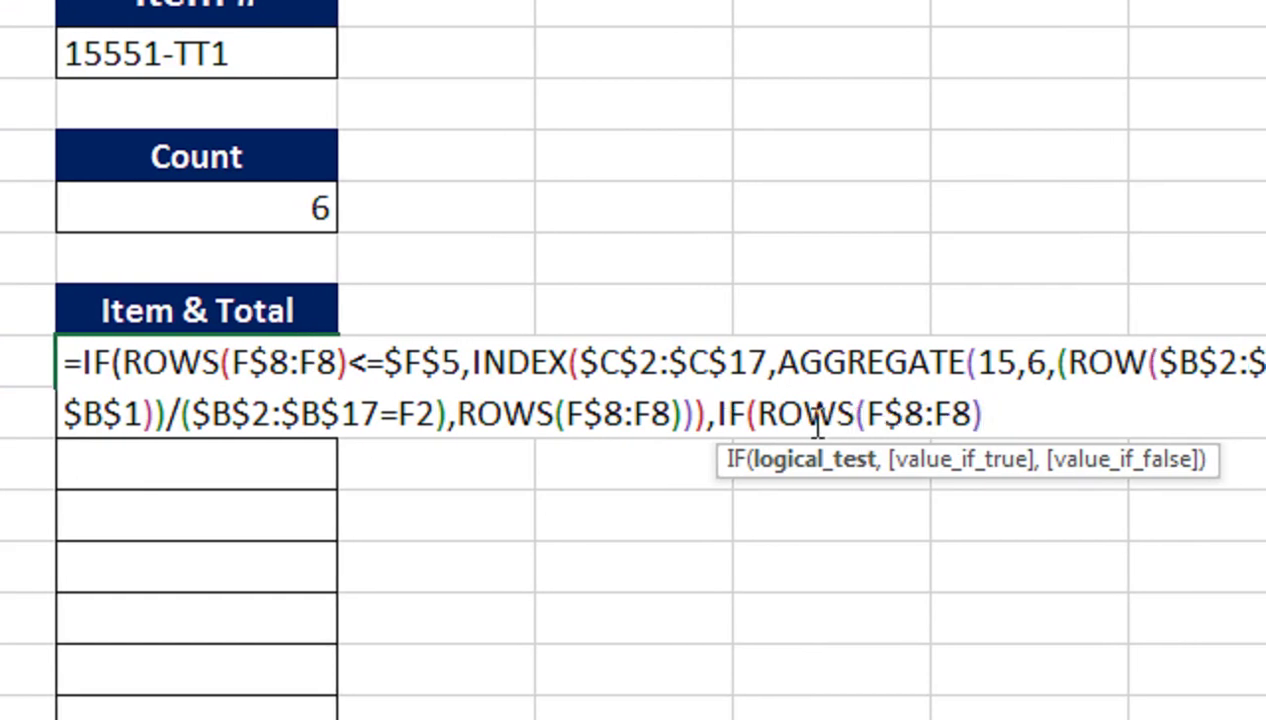
{"action": "type", "text": "="}
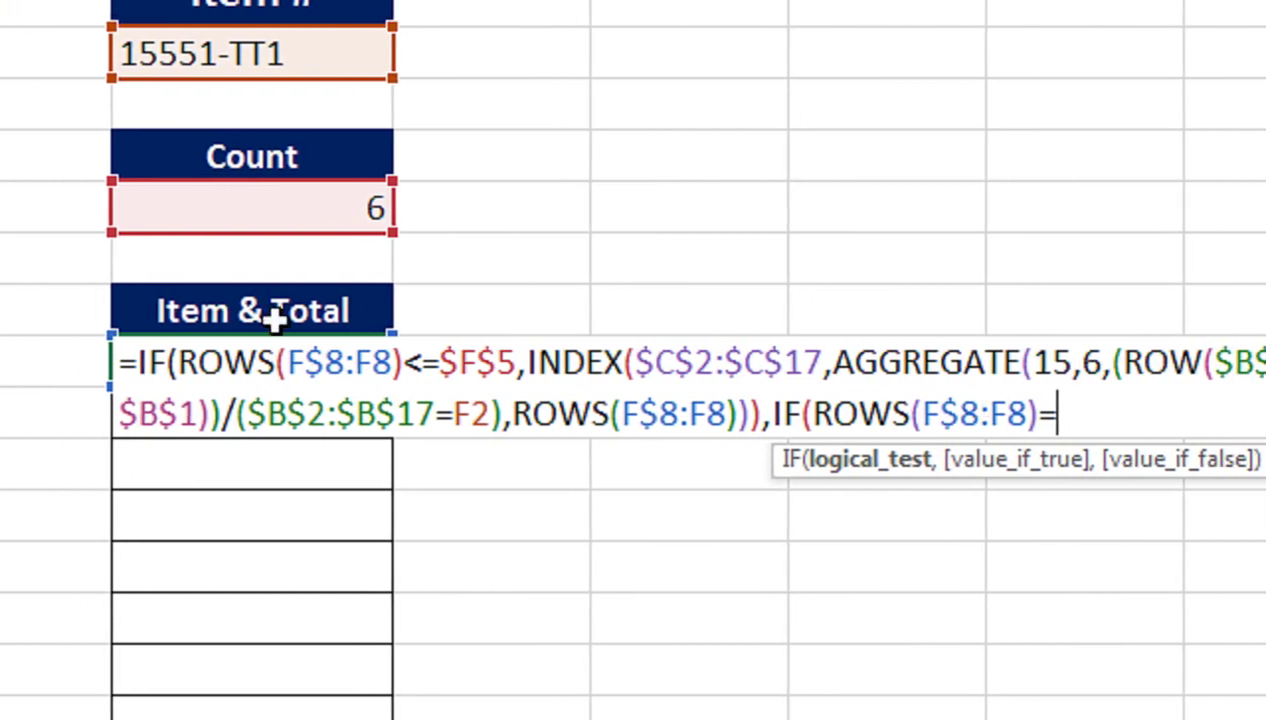
{"action": "left_click", "coordinate": [315, 214]}
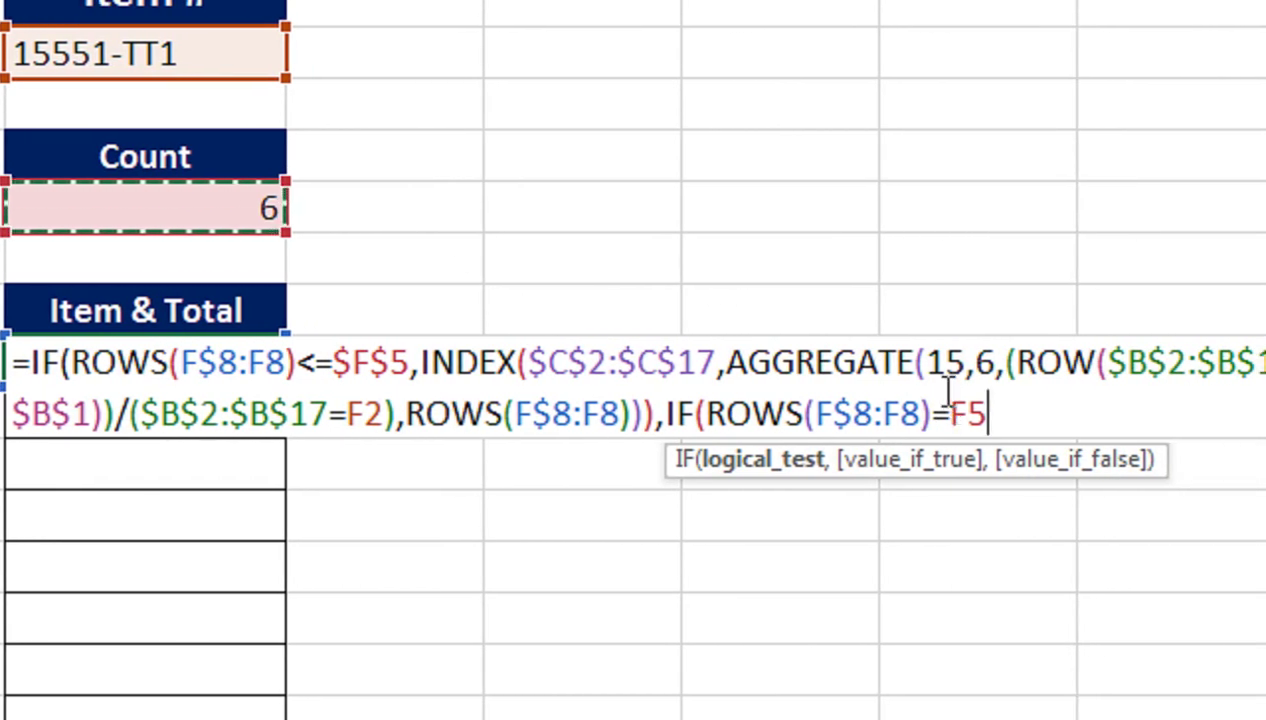
{"action": "key", "text": "F4"}
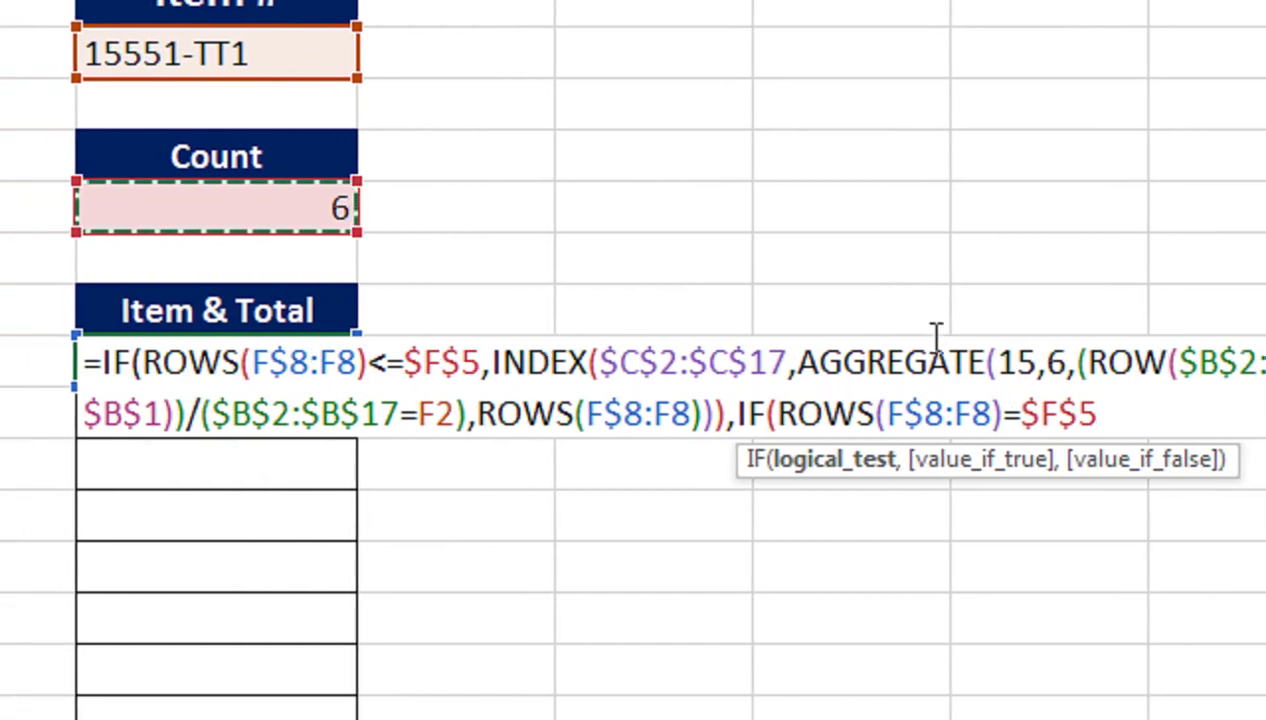
{"action": "type", "text": "+1"}
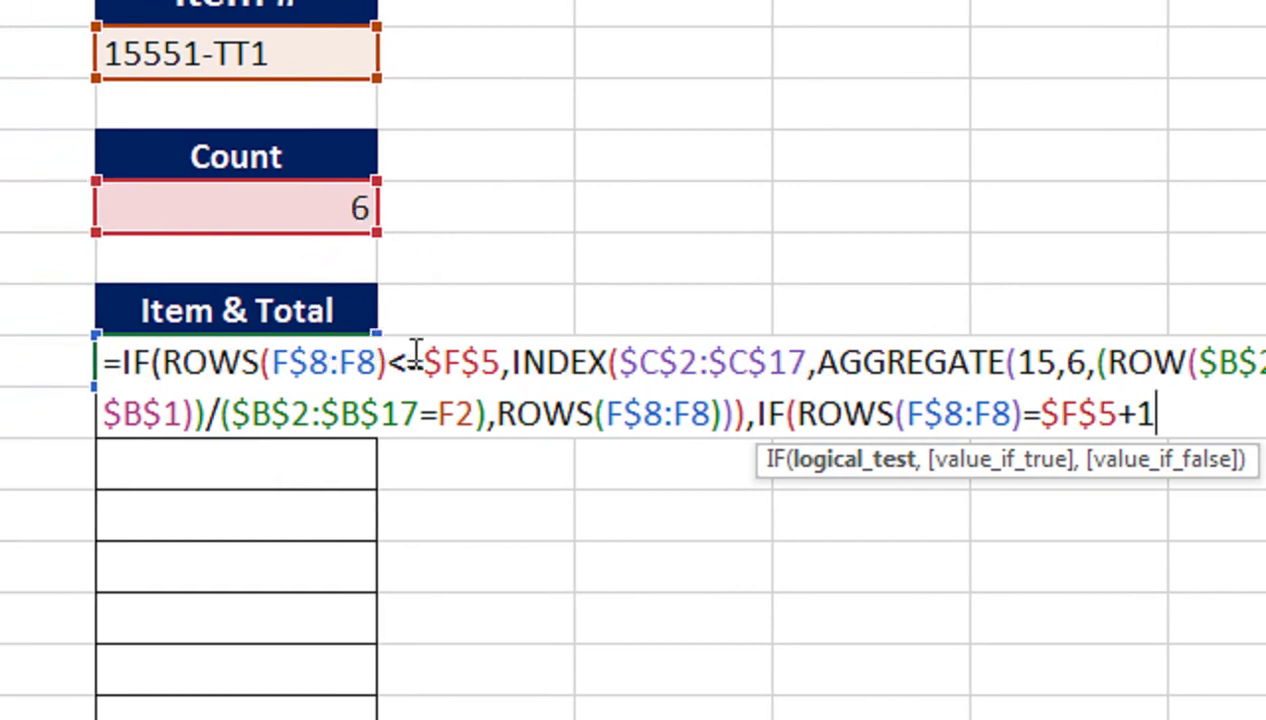
{"action": "type", "text": ","}
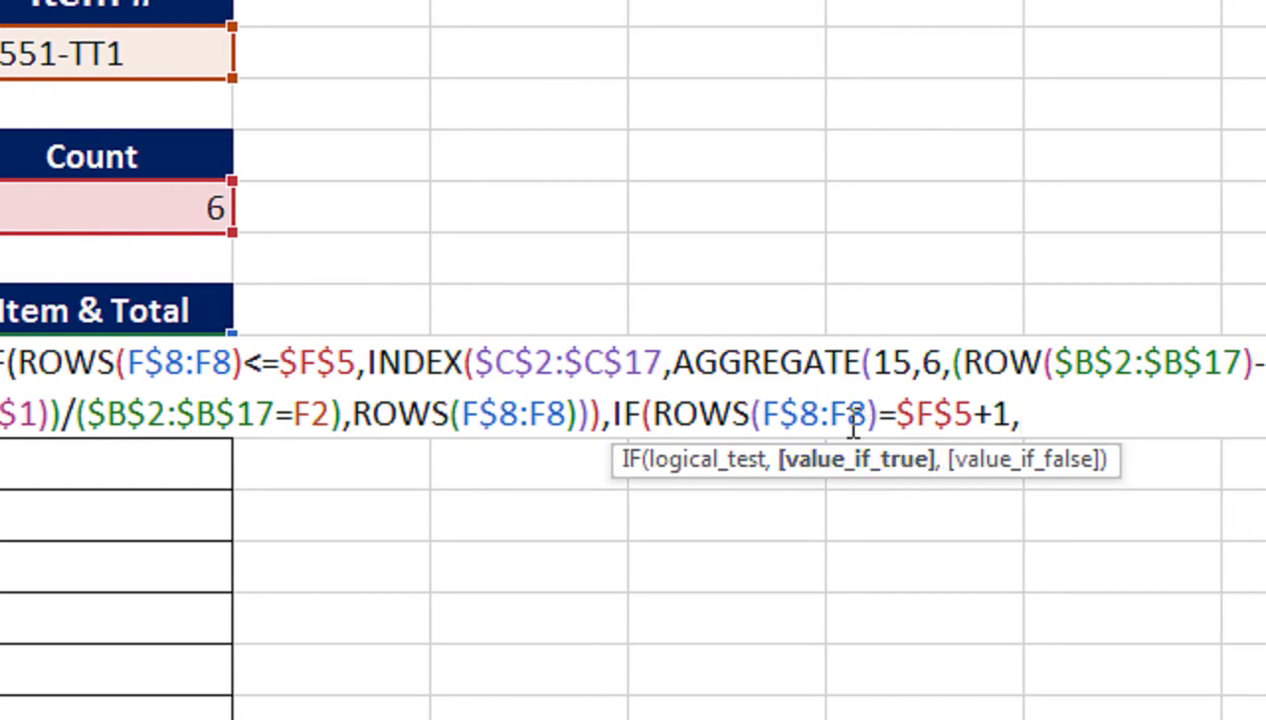
Start the SUMIFS function as the second IF's true value.
{"action": "type", "text": "SUMF"}
{"action": "key", "text": "BackSpace"}
{"action": "type", "text": "I"}
{"action": "key", "text": "Down"}
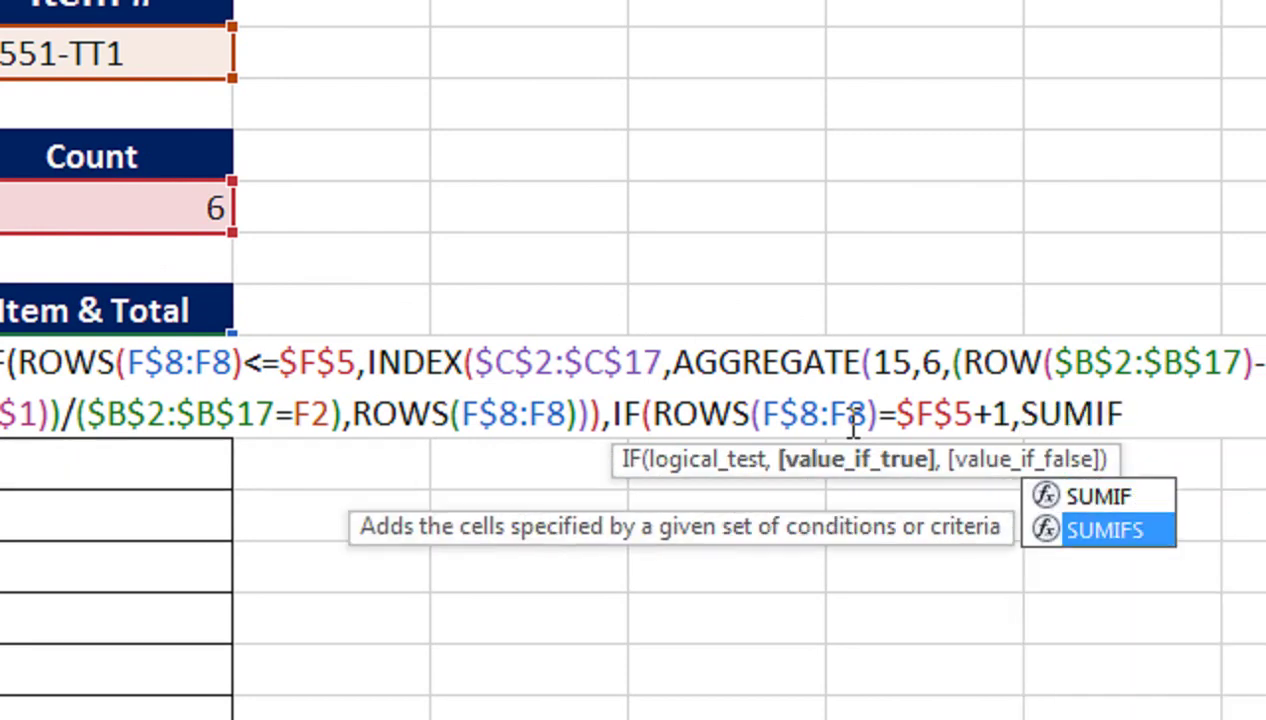
Insert SUMIFS summing the absolute Sales column range down to D17.
{"action": "key", "text": "Tab"}
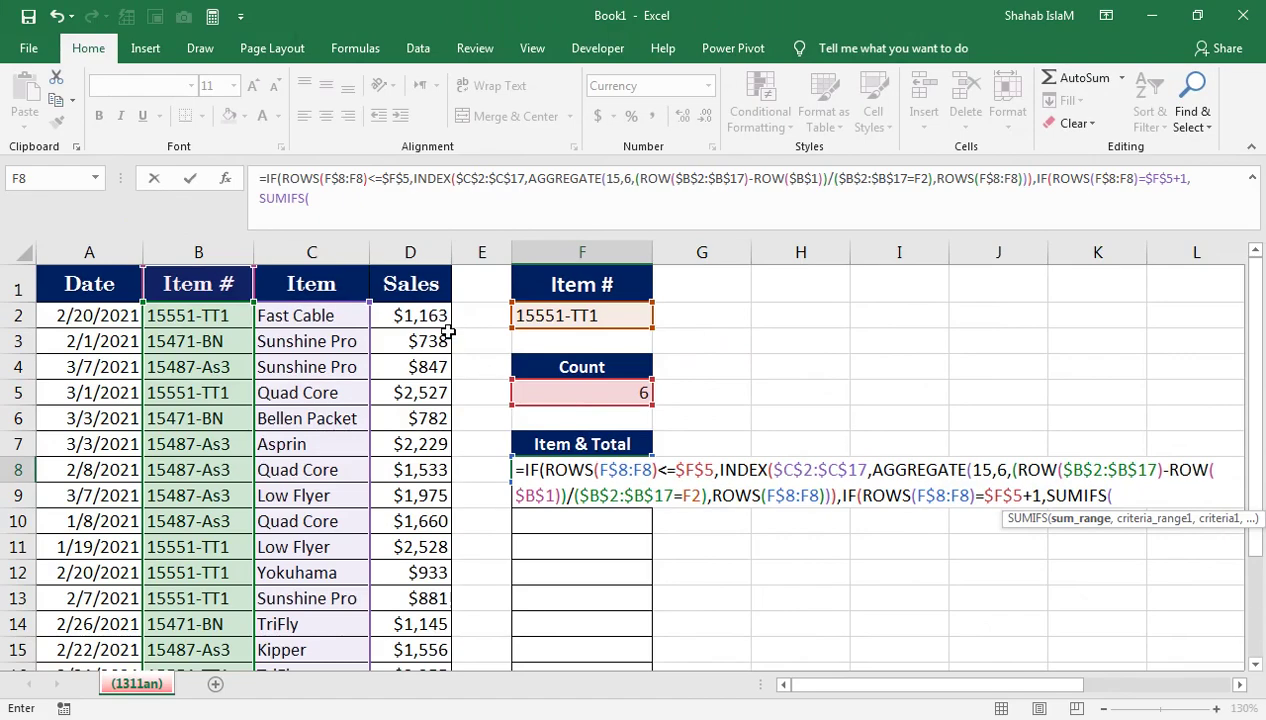
{"action": "left_click", "coordinate": [428, 308]}
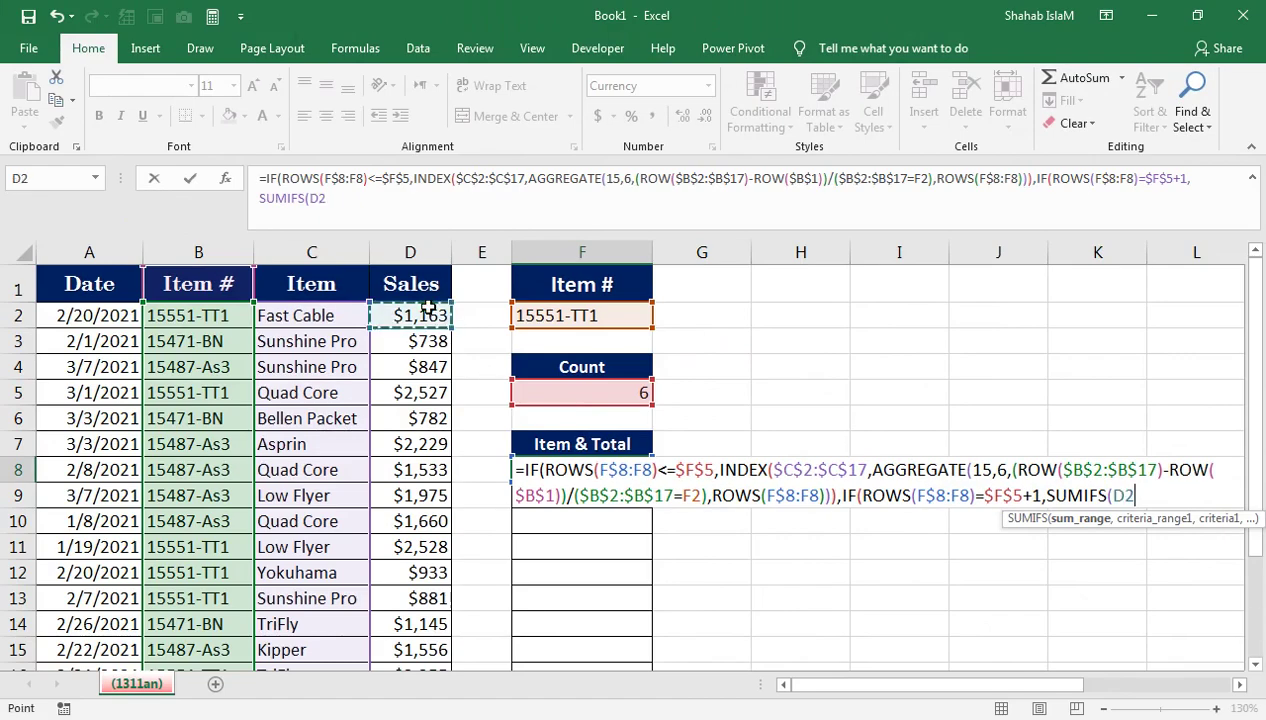
{"action": "key", "text": "ctrl+shift+Down"}
{"action": "key", "text": "F4"}
{"action": "type", "text": ","}
Add the absolute $B$2:$B$17 as the SUMIFS criteria range.
{"action": "key", "text": "Up"}
{"action": "key", "text": "Up"}
{"action": "key", "text": "Up"}
{"action": "key", "text": "Up"}
{"action": "key", "text": "Left"}
{"action": "key", "text": "Left"}
{"action": "key", "text": "Left"}
{"action": "key", "text": "Left"}
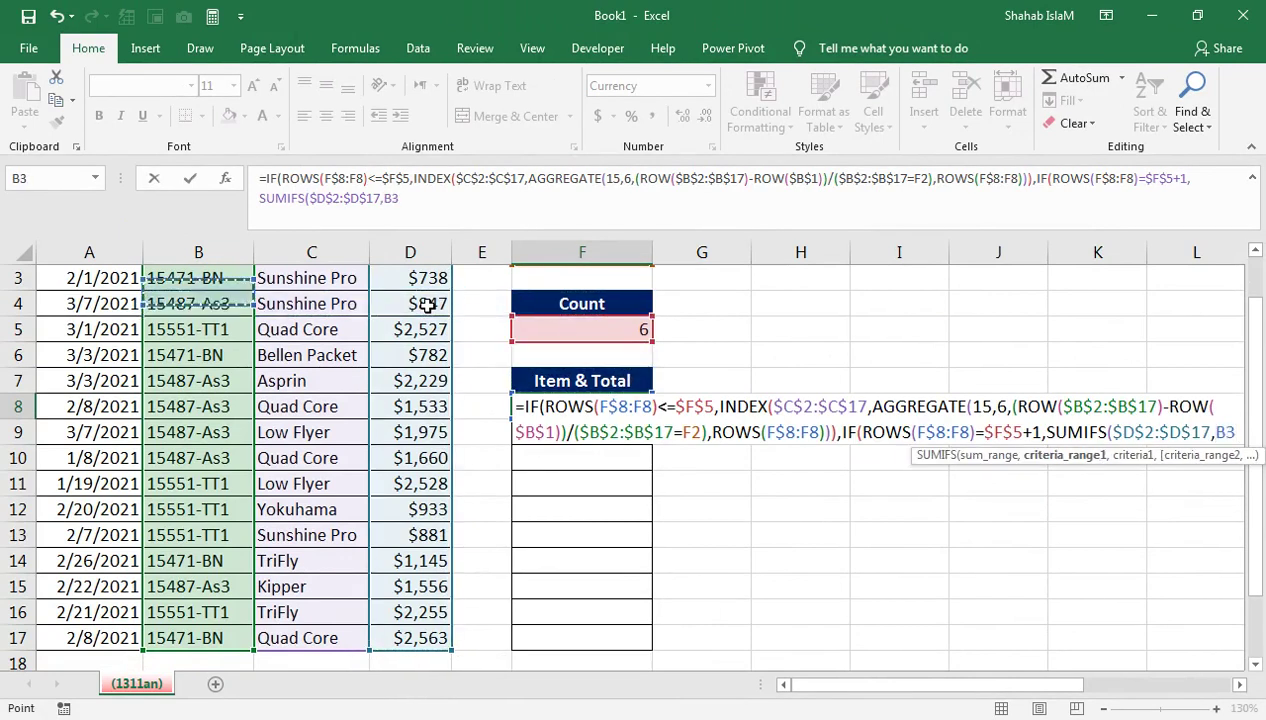
{"action": "key", "text": "Up"}
{"action": "key", "text": "Up"}
{"action": "key", "text": "ctrl+shift+Down"}
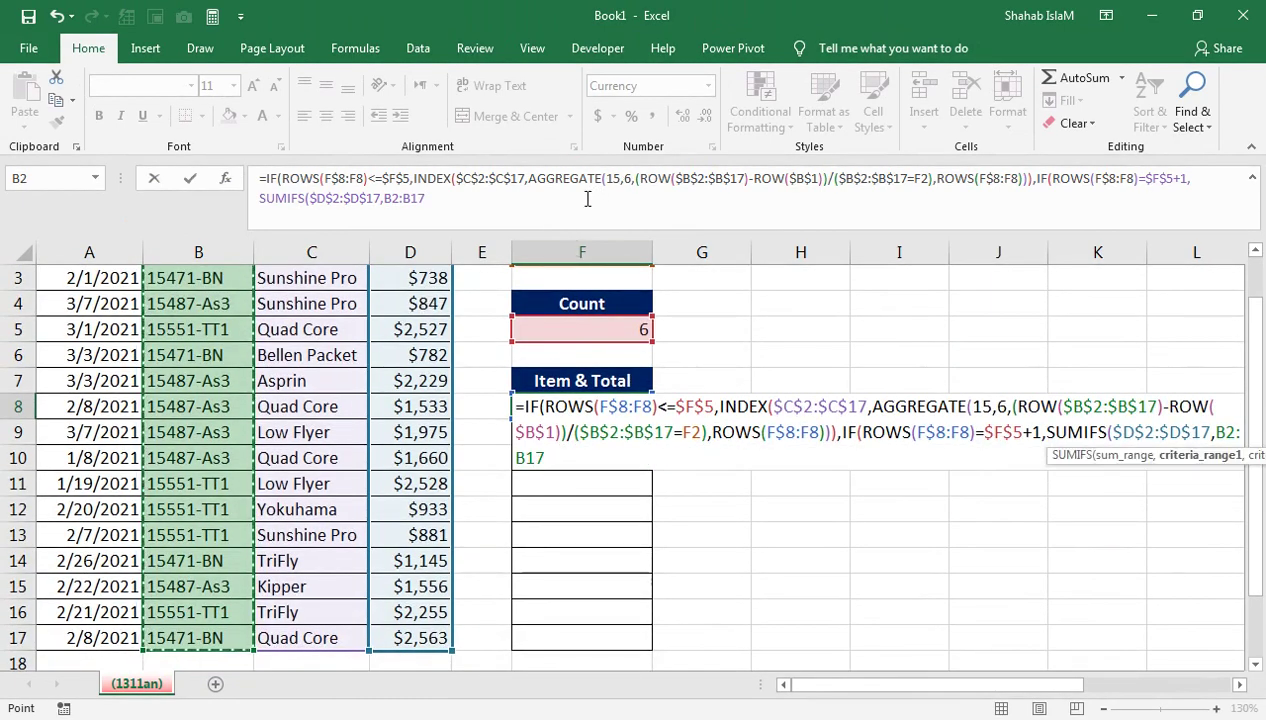
{"action": "key", "text": "F4"}
{"action": "type", "text": "$B$17,"}
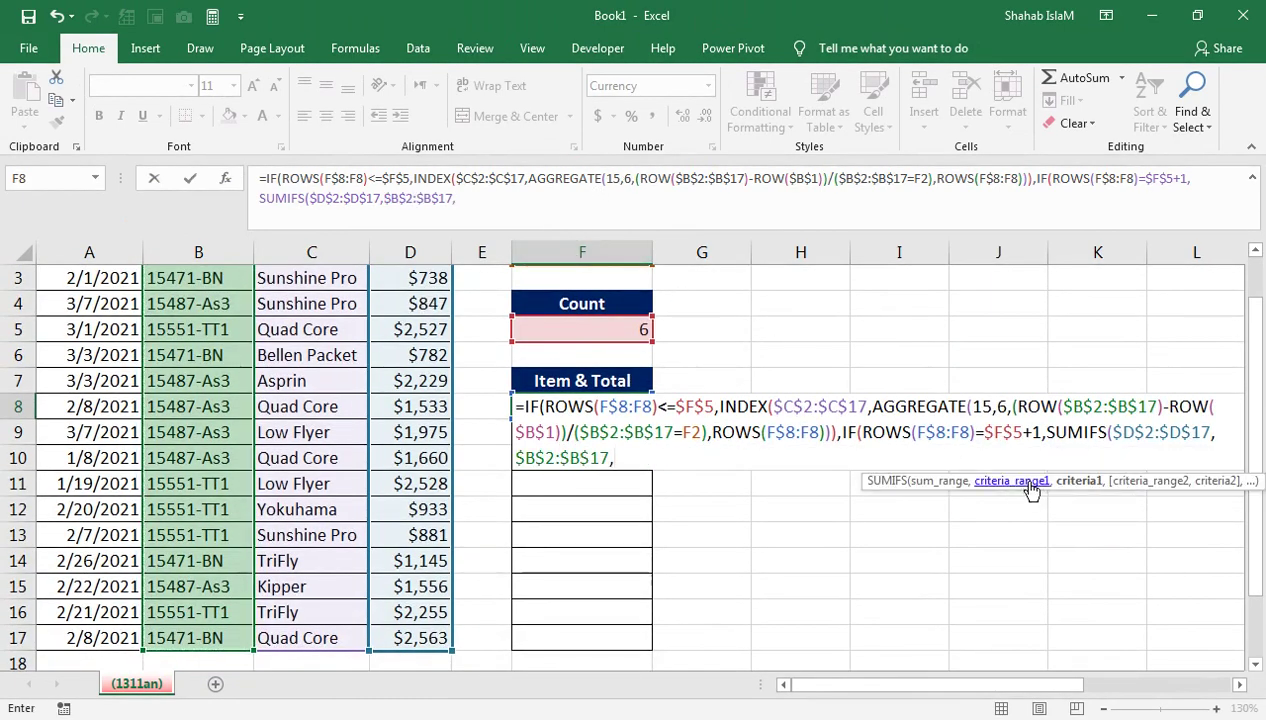
Use $F$2 as the criterion, close all brackets, and enter the formula showing Fast Cable.
{"action": "left_click_drag", "start_coordinate": [658, 296], "coordinate": [715, 226]}
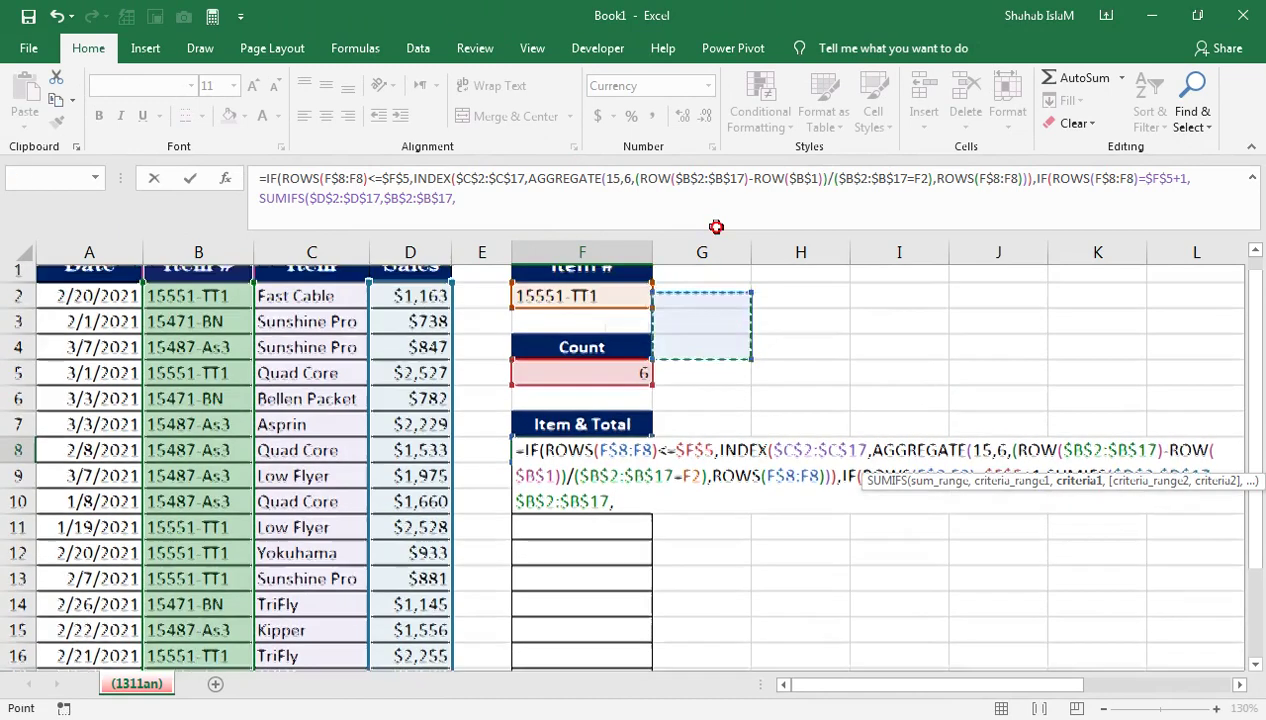
{"action": "left_click", "coordinate": [594, 314]}
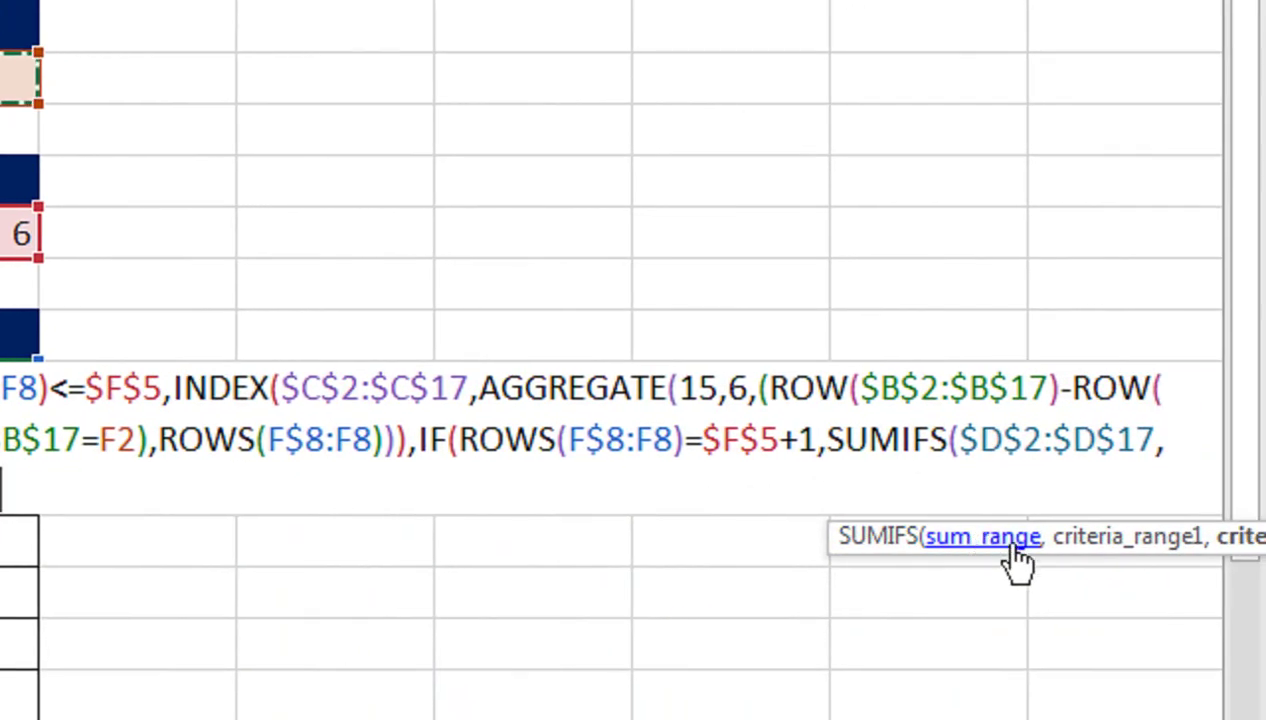
{"action": "left_click_drag", "start_coordinate": [1090, 552], "coordinate": [465, 517]}
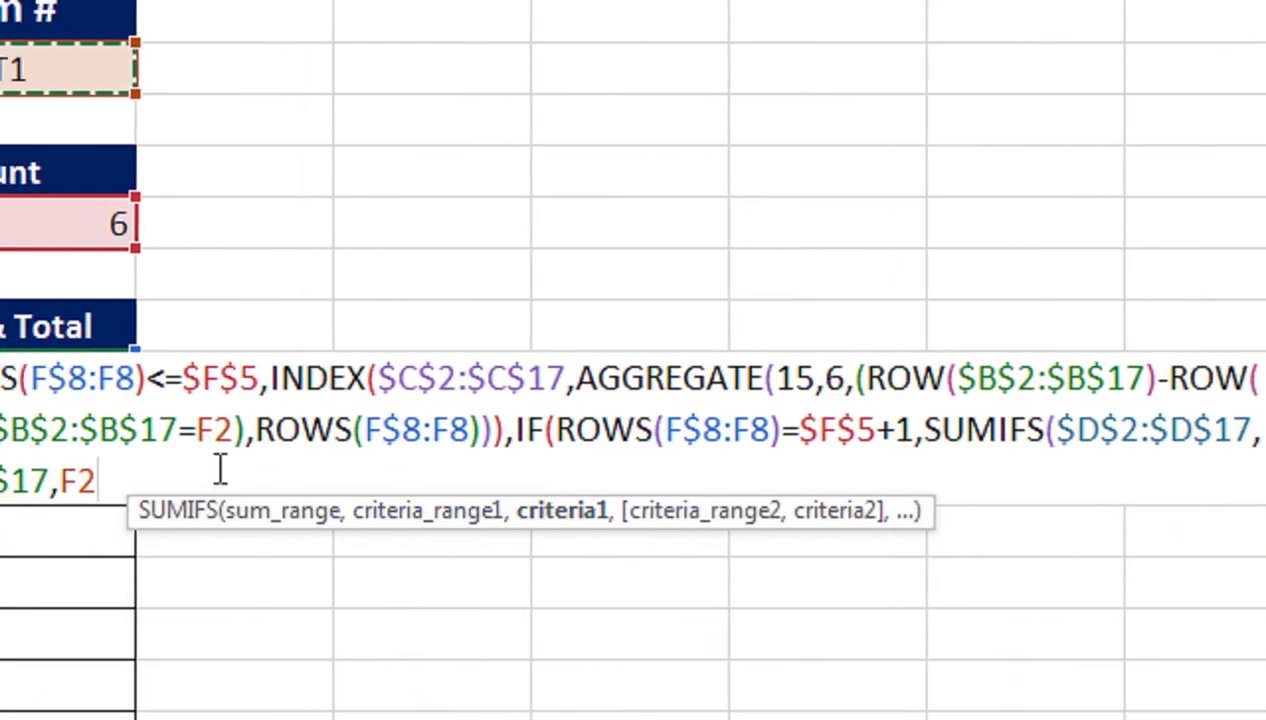
{"action": "key", "text": "F4"}
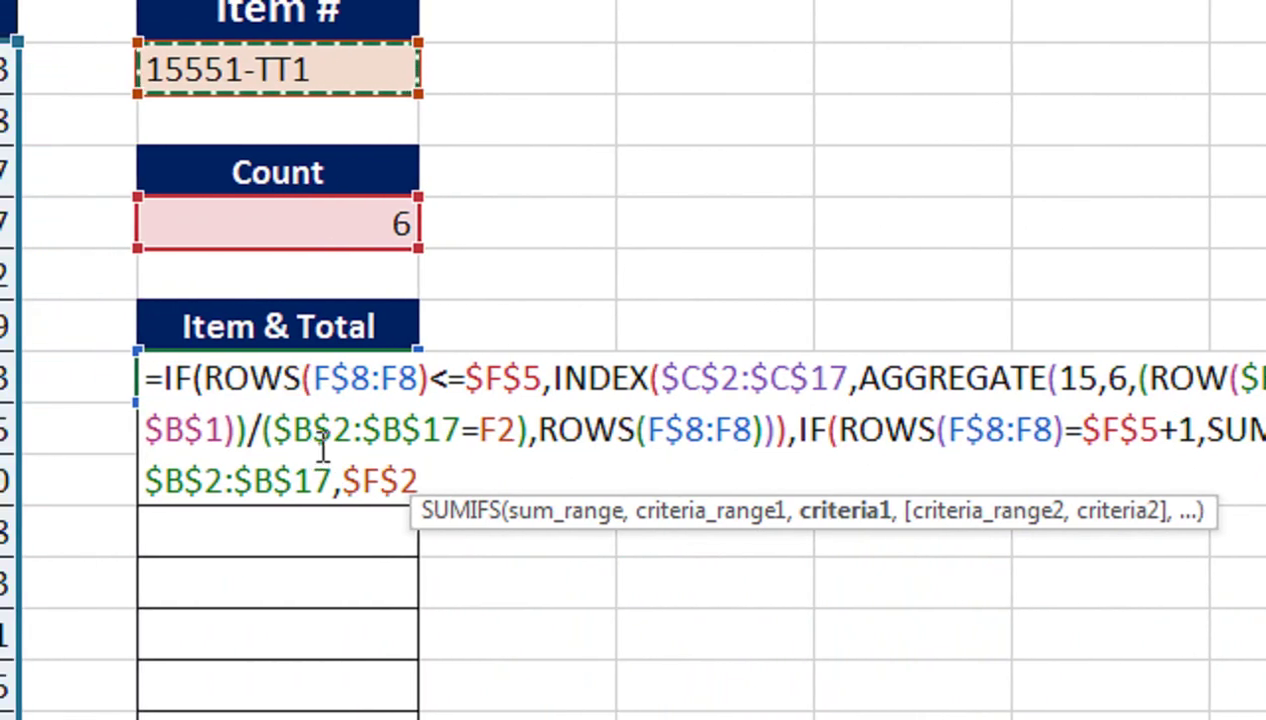
{"action": "type", "text": ")"}
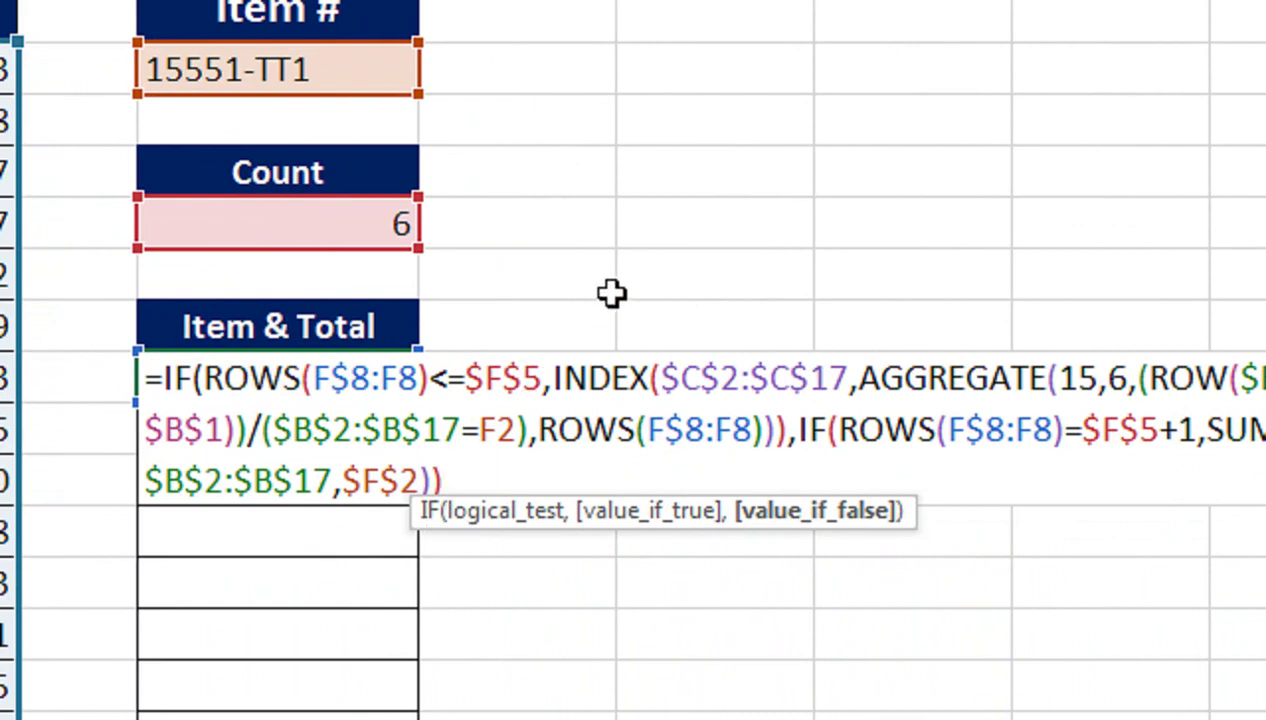
{"action": "key", "text": "BackSpace"}
{"action": "type", "text": ")"}
{"action": "type", "text": ")"}
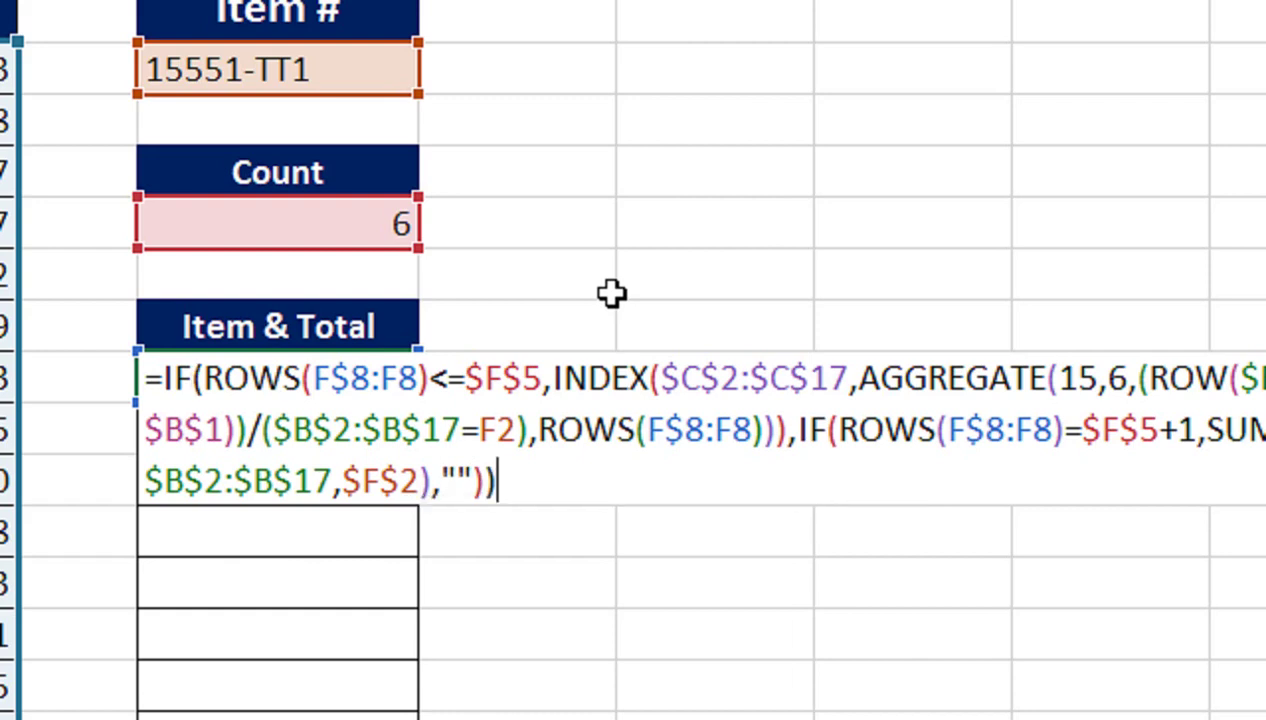
{"action": "key", "text": "Return"}
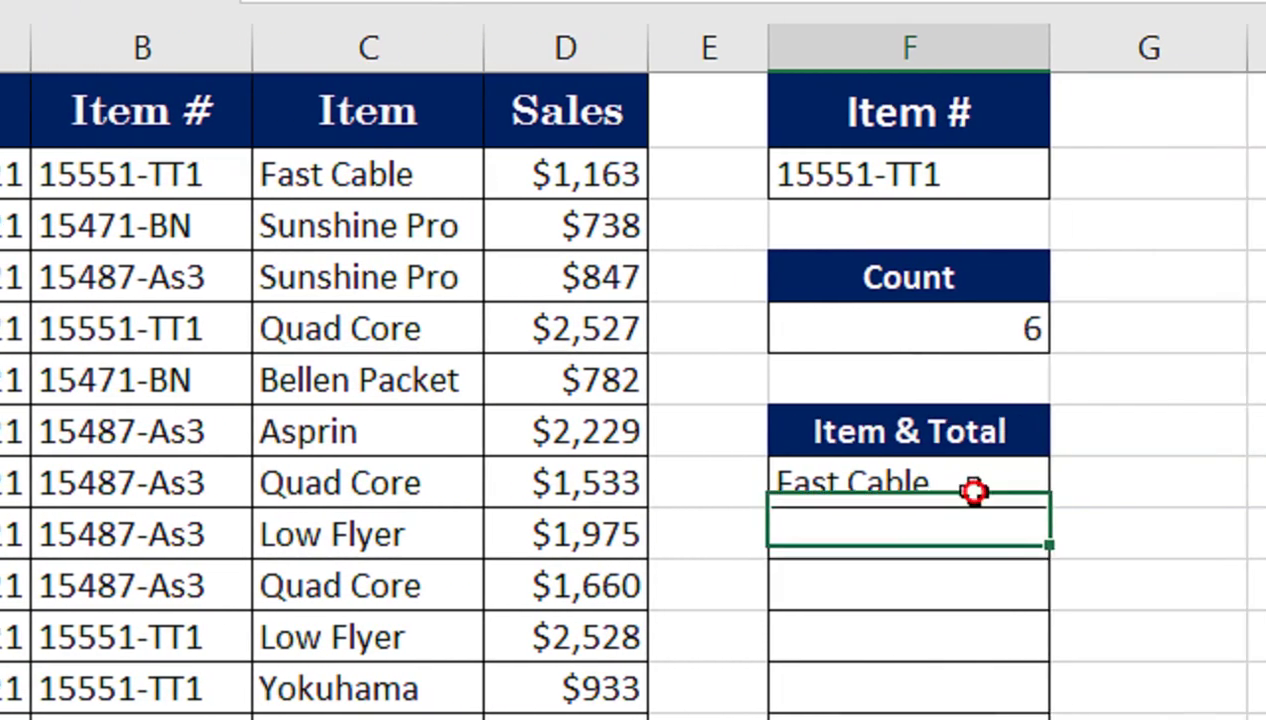
Fill F8's formula down into F9, which shows #NUM!, then reselect F8.
{"action": "left_click", "coordinate": [1210, 492]}
{"action": "left_click_drag", "start_coordinate": [1265, 508], "coordinate": [1265, 559]}
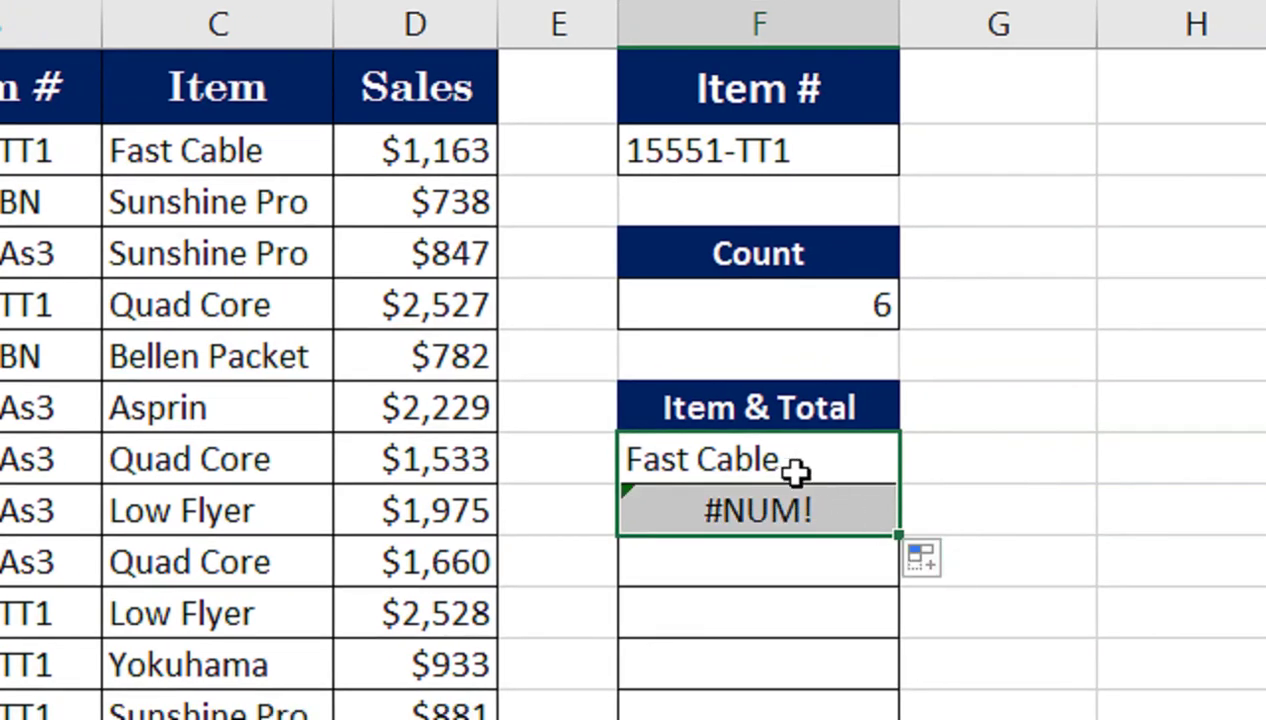
{"action": "left_click", "coordinate": [776, 460]}
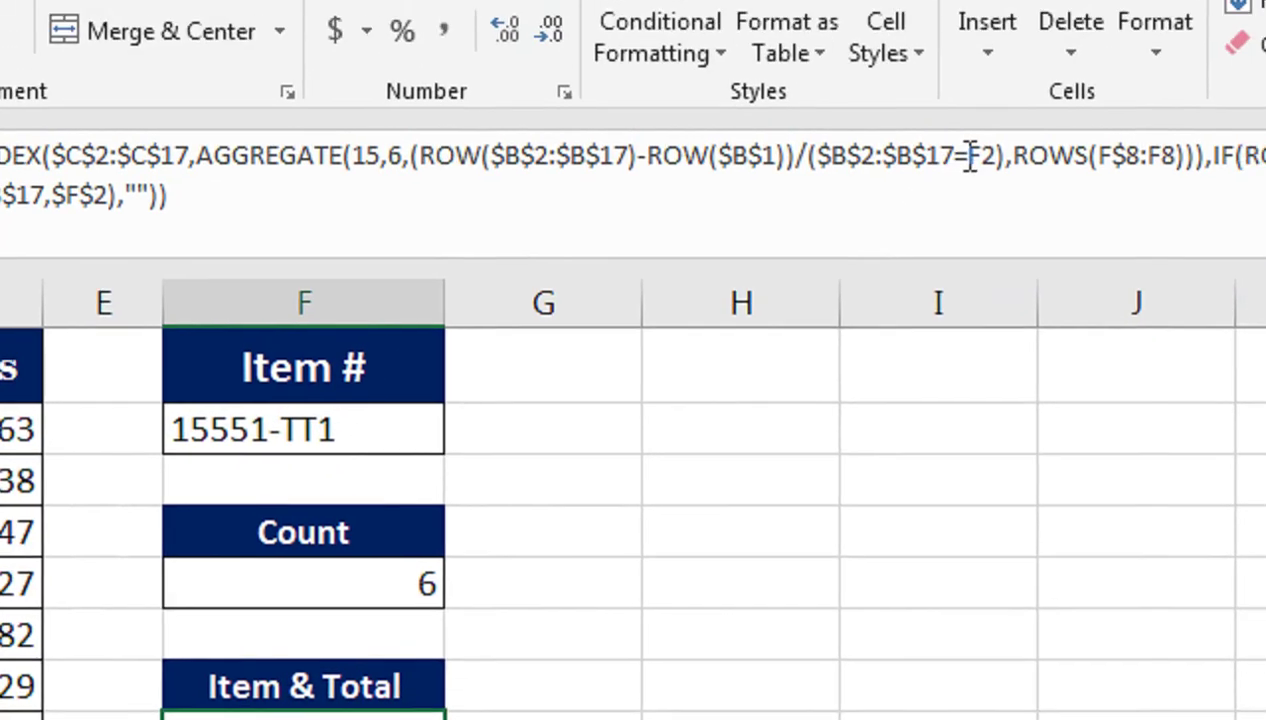
Make the formula's F2 reference absolute as $F$2.
{"action": "left_click", "coordinate": [950, 183]}
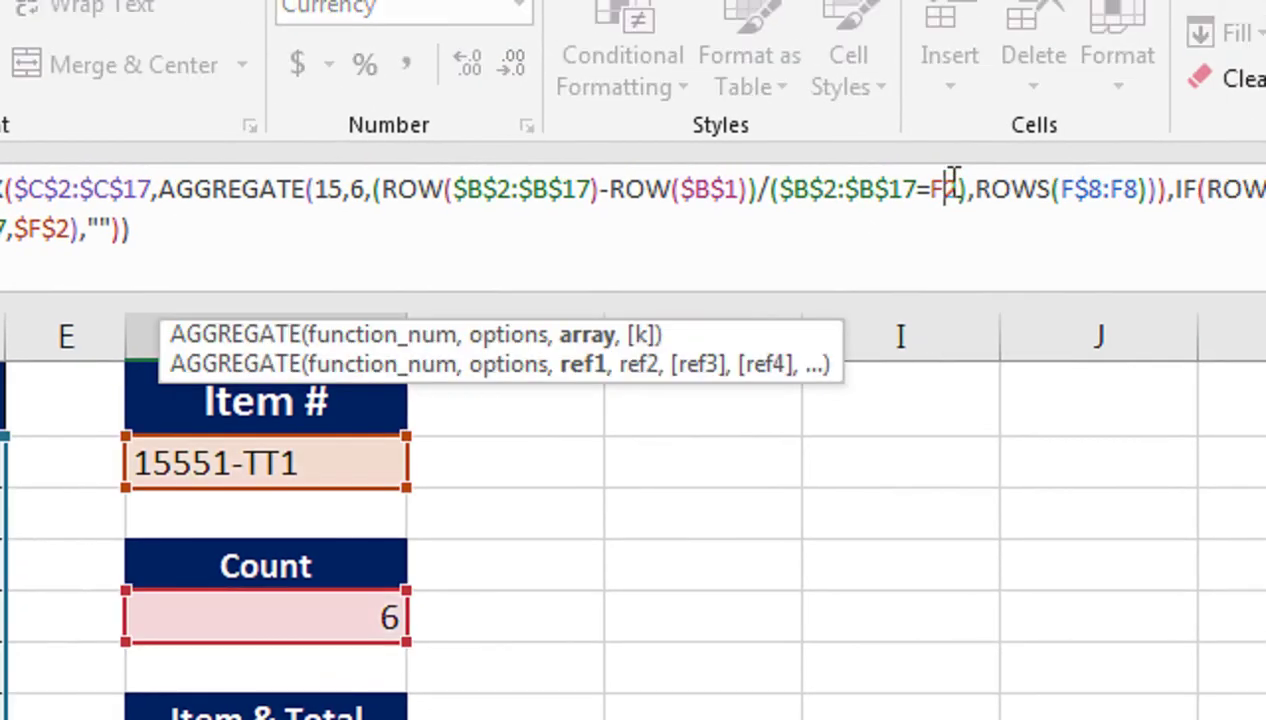
{"action": "key", "text": "F4"}
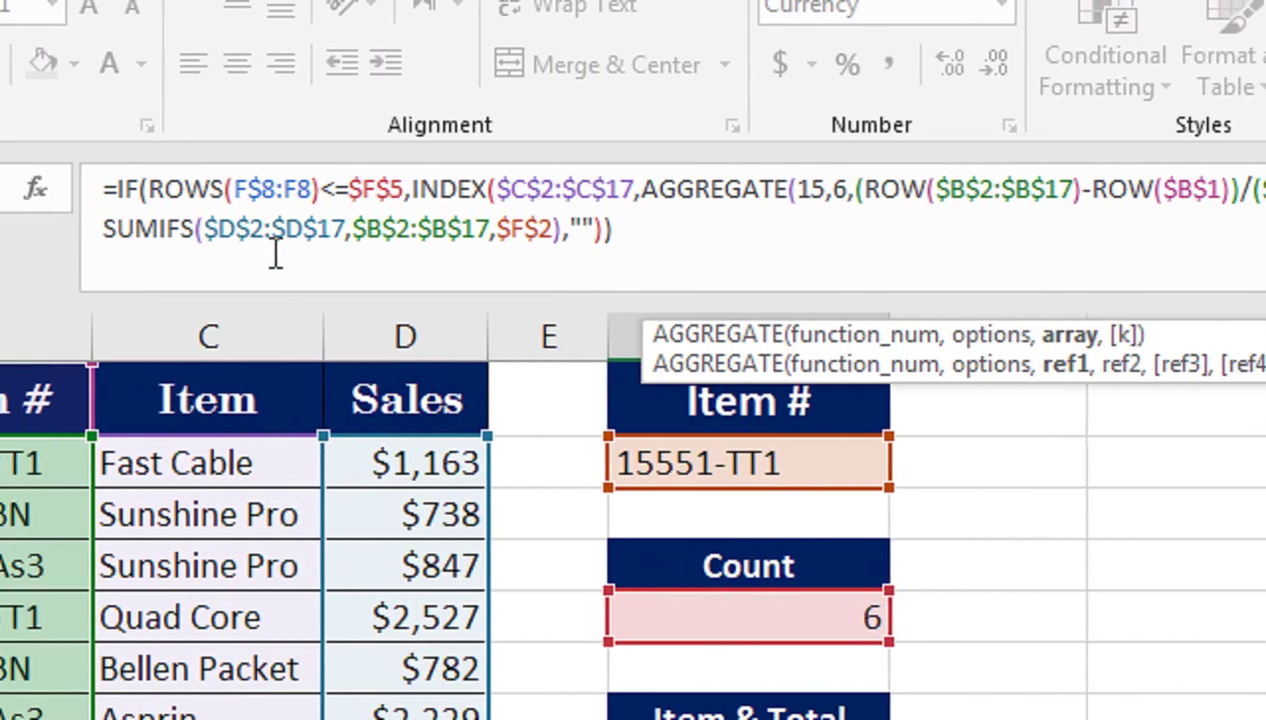
{"action": "key", "text": "Return"}
Fill the corrected formula down from F8 to list all six items for 15551-TT1.
{"action": "left_click", "coordinate": [800, 591]}
{"action": "left_click_drag", "start_coordinate": [903, 543], "coordinate": [902, 589]}
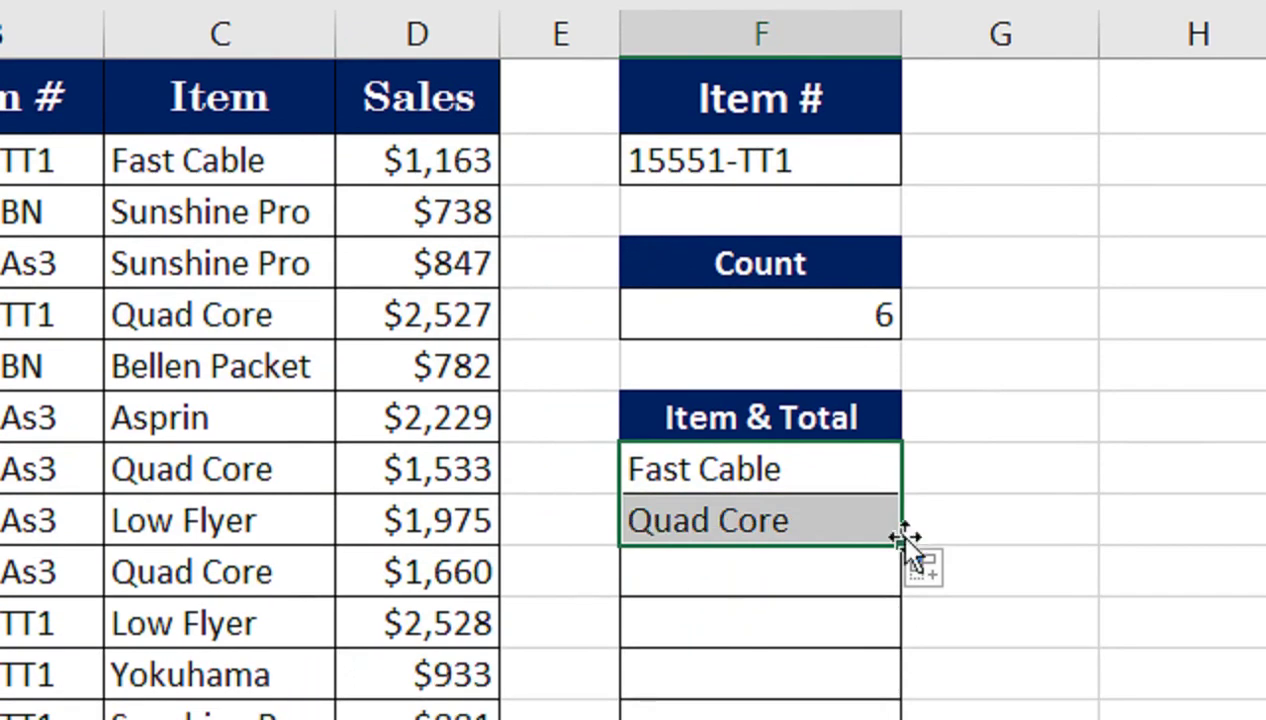
{"action": "left_click_drag", "start_coordinate": [901, 543], "coordinate": [899, 565]}
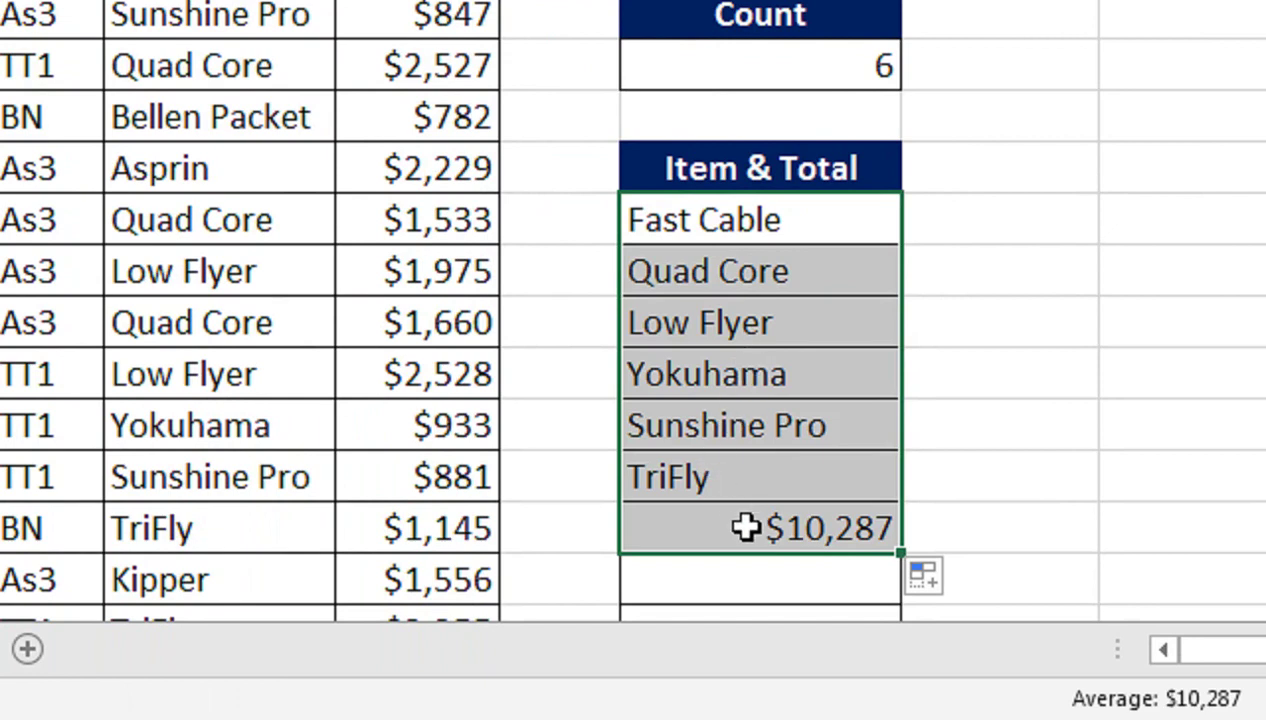
{"action": "scroll", "coordinate": [602, 181], "scroll_direction": "up", "scroll_amount": 2}
{"action": "left_click", "coordinate": [537, 180]}
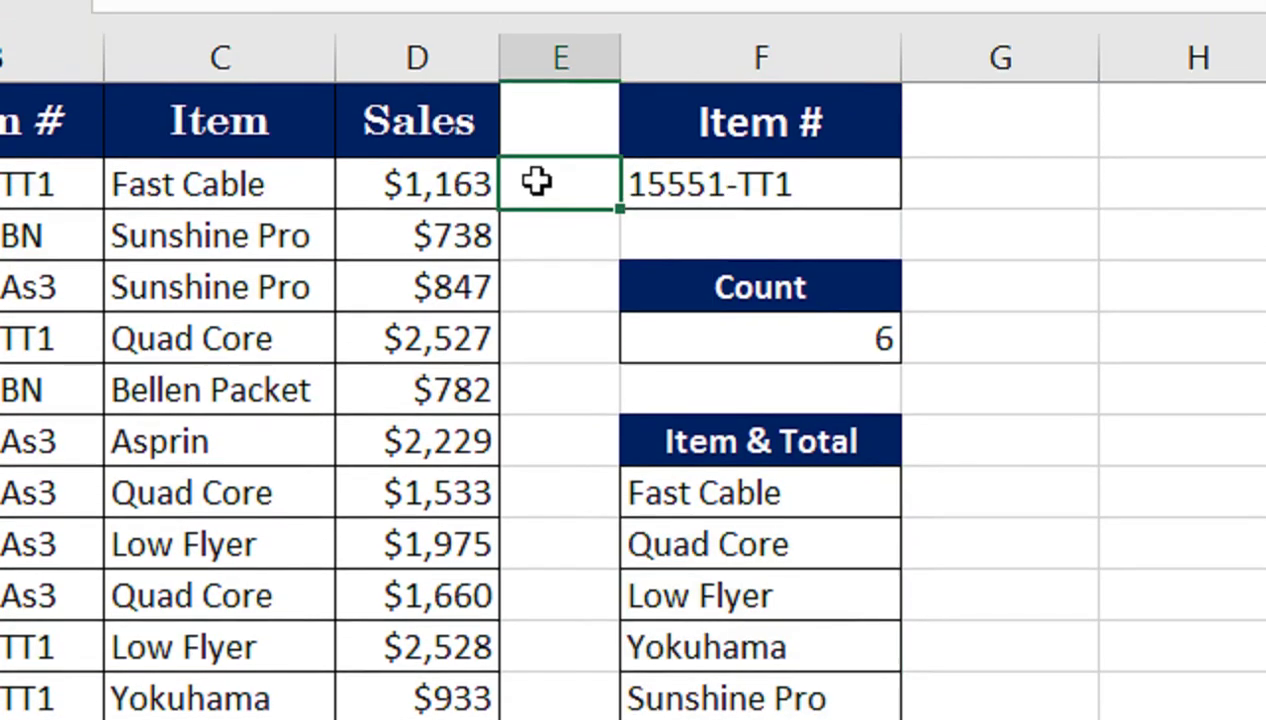
Start a check formula in G5 adding the D2, D5 and D11 sales.
{"action": "left_click", "coordinate": [950, 350]}
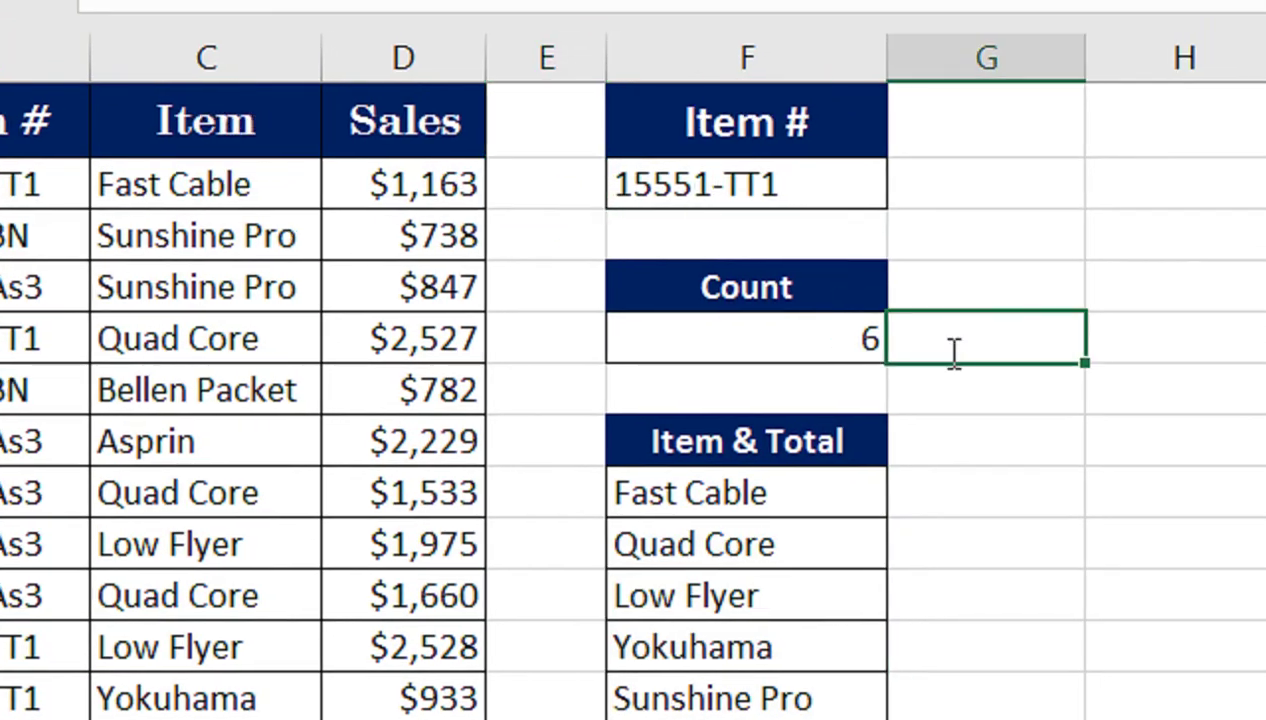
{"action": "type", "text": "="}
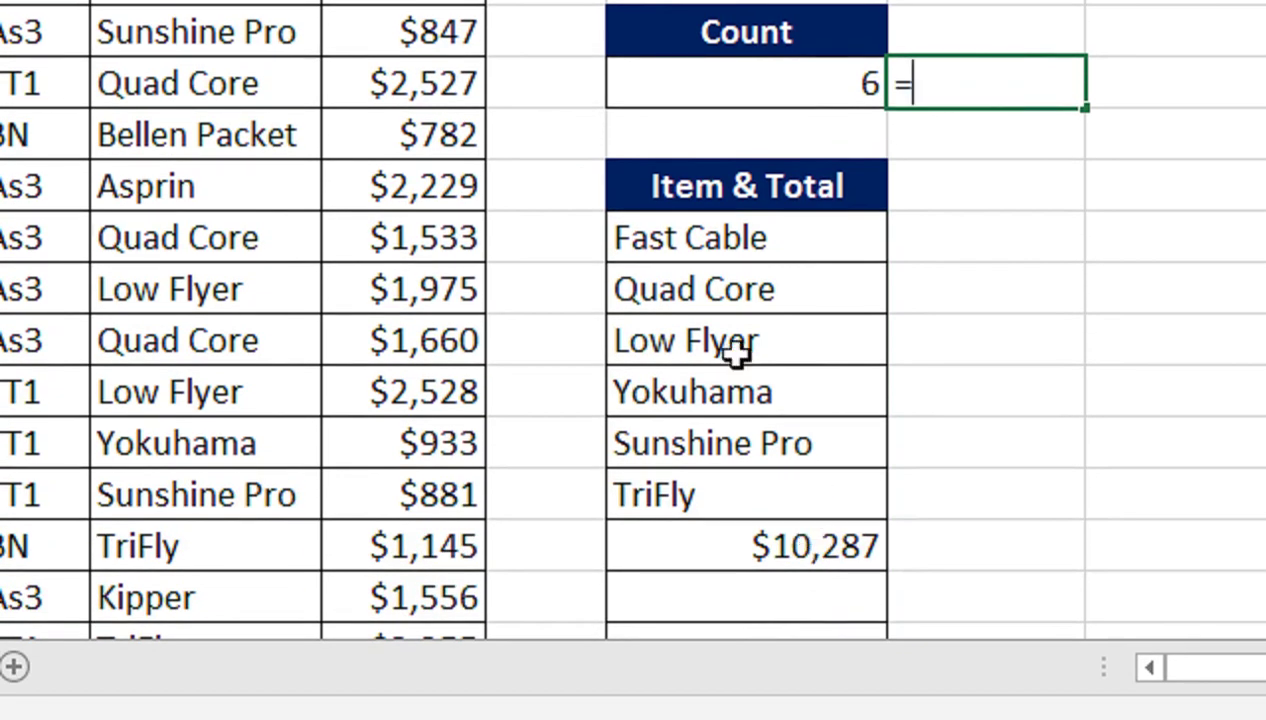
{"action": "scroll", "coordinate": [585, 65], "scroll_direction": "up", "scroll_amount": 2}
{"action": "left_click", "coordinate": [452, 190]}
{"action": "type", "text": "+"}
{"action": "left_click", "coordinate": [412, 333]}
{"action": "type", "text": "+"}
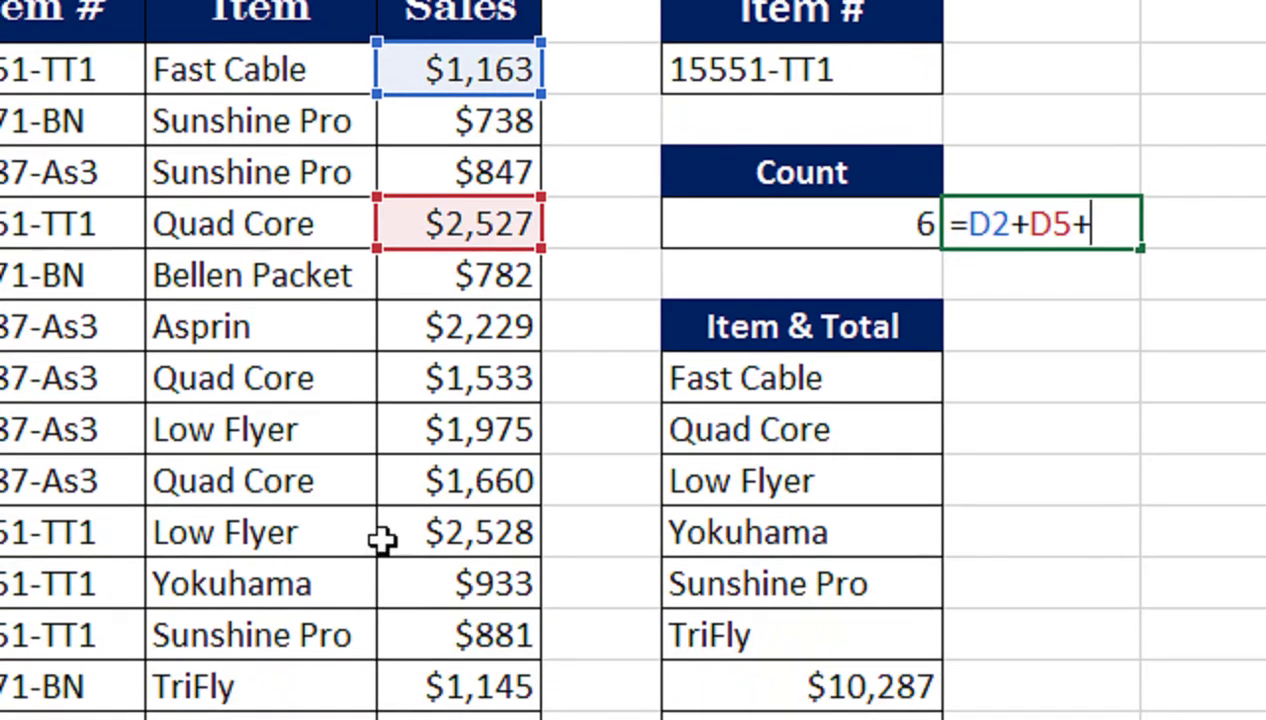
{"action": "left_click", "coordinate": [387, 540]}
{"action": "type", "text": "+"}
Add D12, D13 and D16 to the check sum, returning $10,287.
{"action": "left_click", "coordinate": [415, 580]}
{"action": "type", "text": "+"}
{"action": "left_click", "coordinate": [474, 596]}
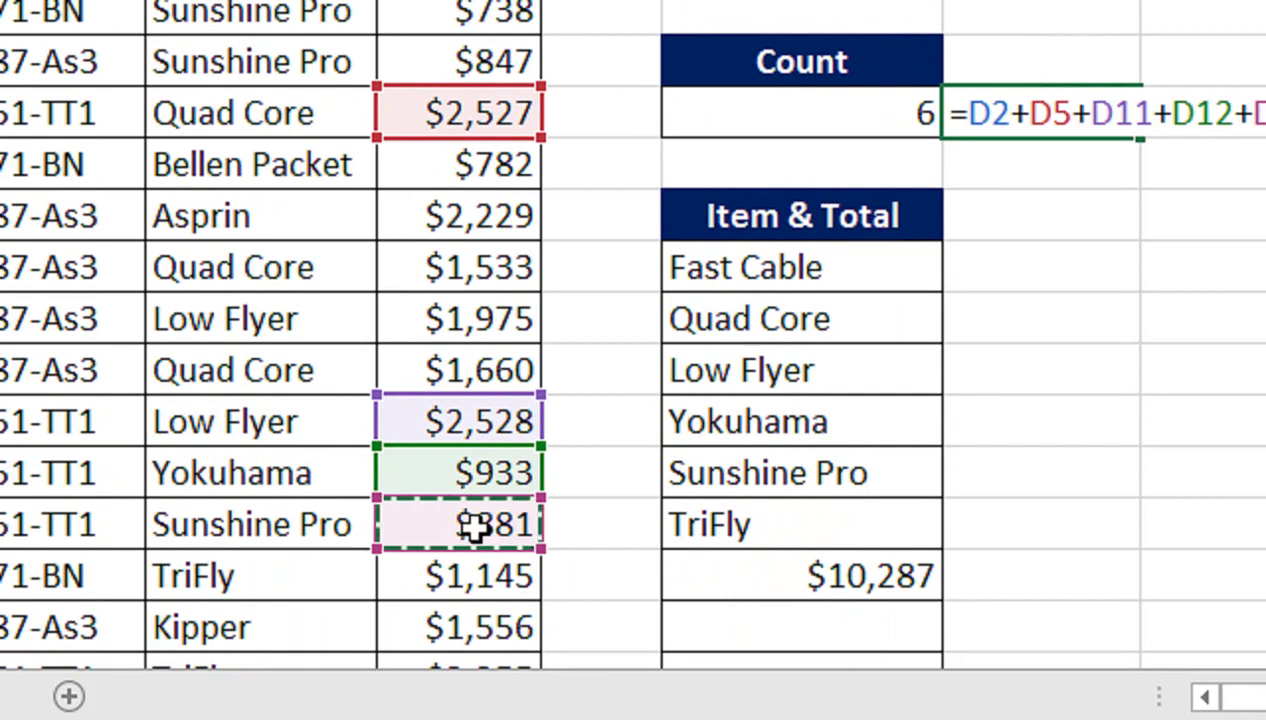
{"action": "key", "text": "Down"}
{"action": "key", "text": "Down"}
{"action": "key", "text": "Down"}
{"action": "key", "text": "Down"}
{"action": "key", "text": "Down"}
{"action": "key", "text": "Down"}
{"action": "key", "text": "Down"}
{"action": "key", "text": "Down"}
{"action": "key", "text": "Down"}
{"action": "key", "text": "Down"}
{"action": "key", "text": "Down"}
{"action": "key", "text": "Down"}
{"action": "key", "text": "Down"}
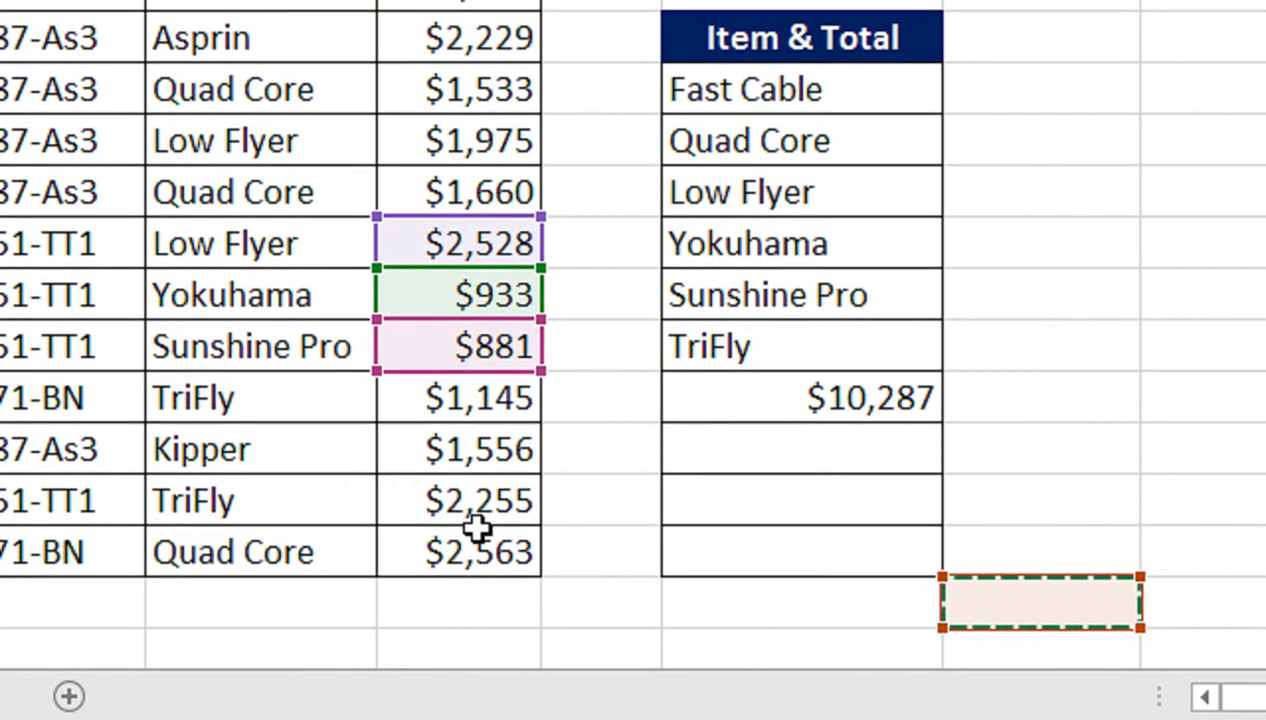
{"action": "key", "text": "Left"}
{"action": "key", "text": "Left"}
{"action": "key", "text": "Up"}
{"action": "key", "text": "Up"}
{"action": "key", "text": "Return"}
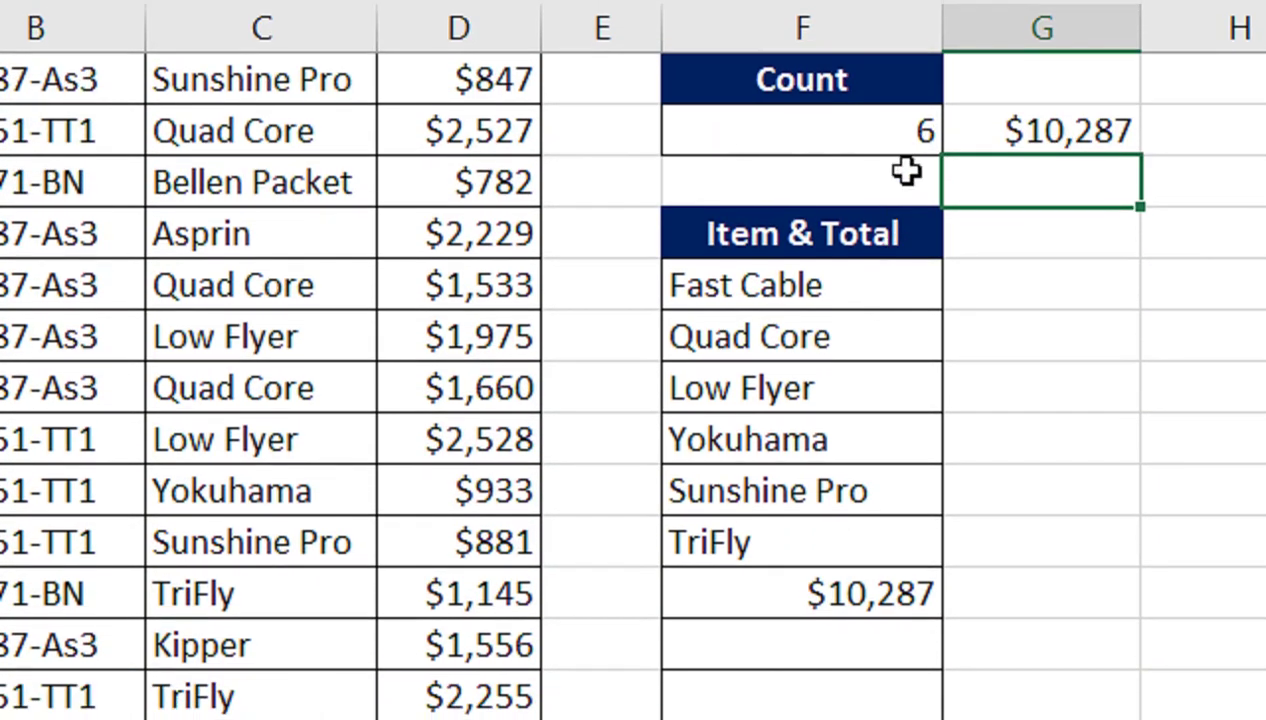
{"action": "left_click", "coordinate": [907, 166]}
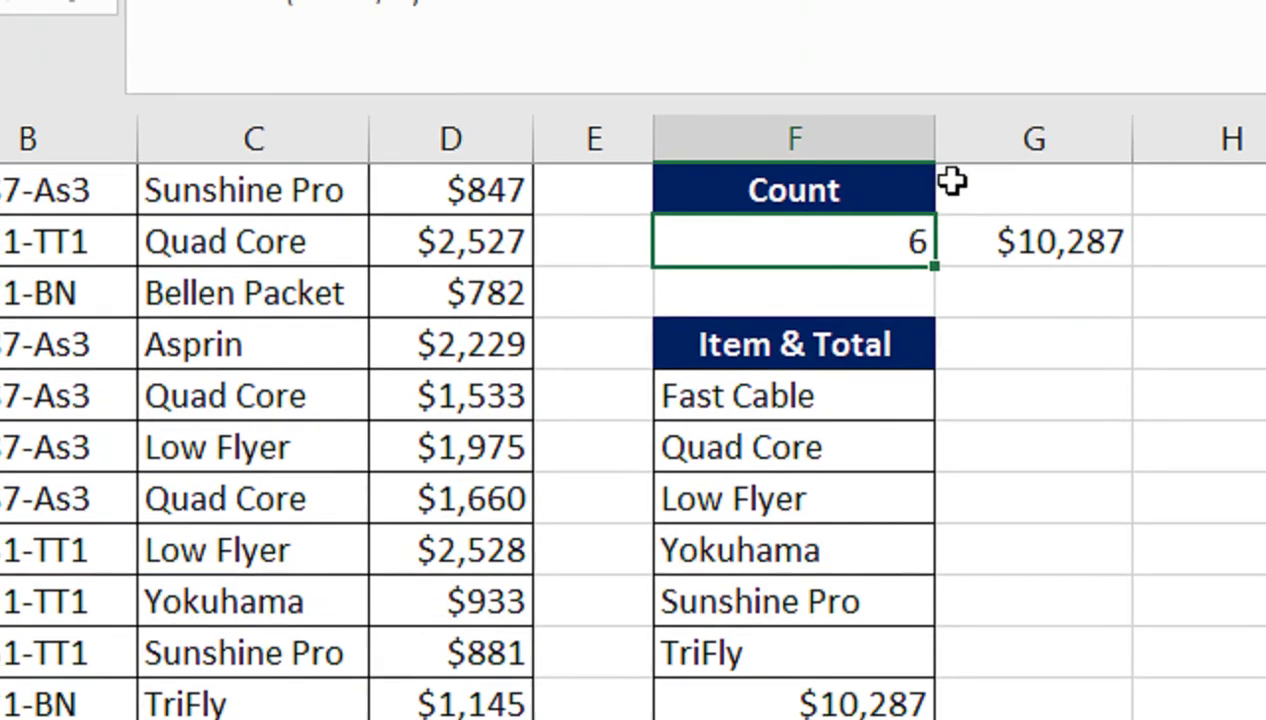
Pick item 15471-BN in F2 for a four-item $5,228 list, then delete the G5 check.
{"action": "left_click_drag", "start_coordinate": [954, 137], "coordinate": [852, 362]}
{"action": "left_click", "coordinate": [852, 362]}
{"action": "left_click", "coordinate": [899, 385]}
{"action": "left_click", "coordinate": [884, 380]}
{"action": "left_click", "coordinate": [904, 376]}
{"action": "left_click", "coordinate": [884, 452]}
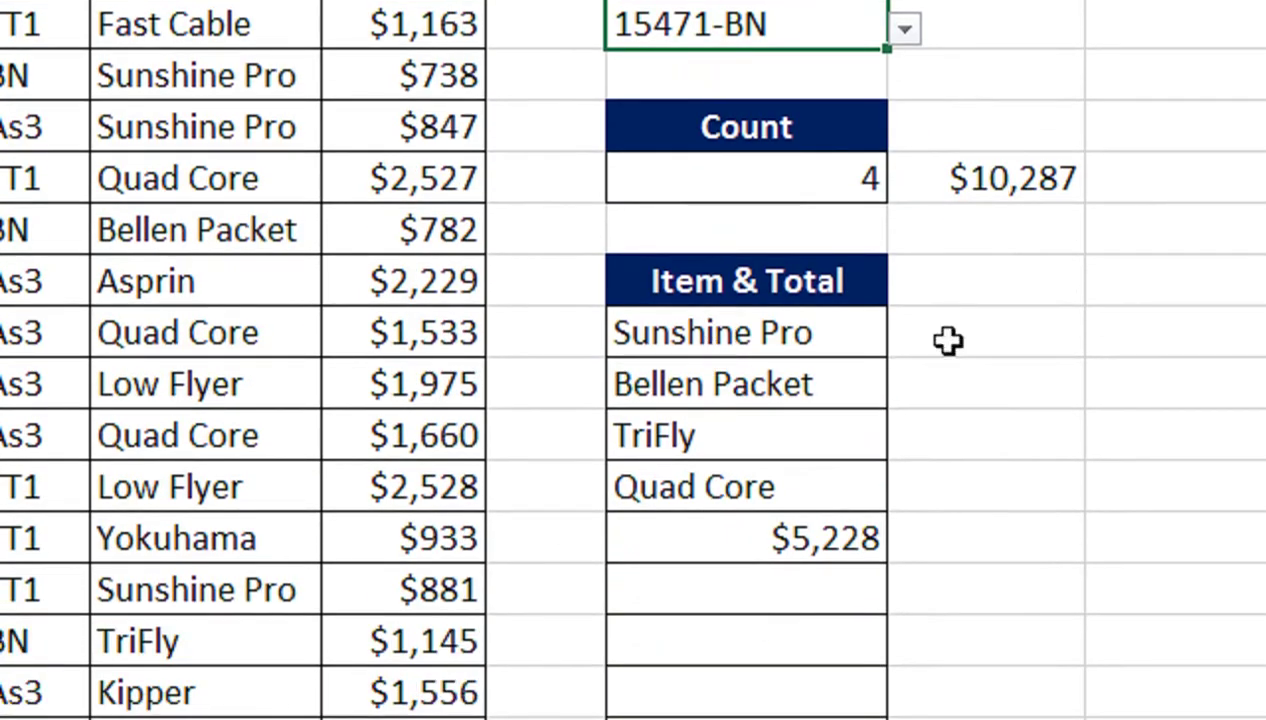
{"action": "left_click", "coordinate": [964, 193]}
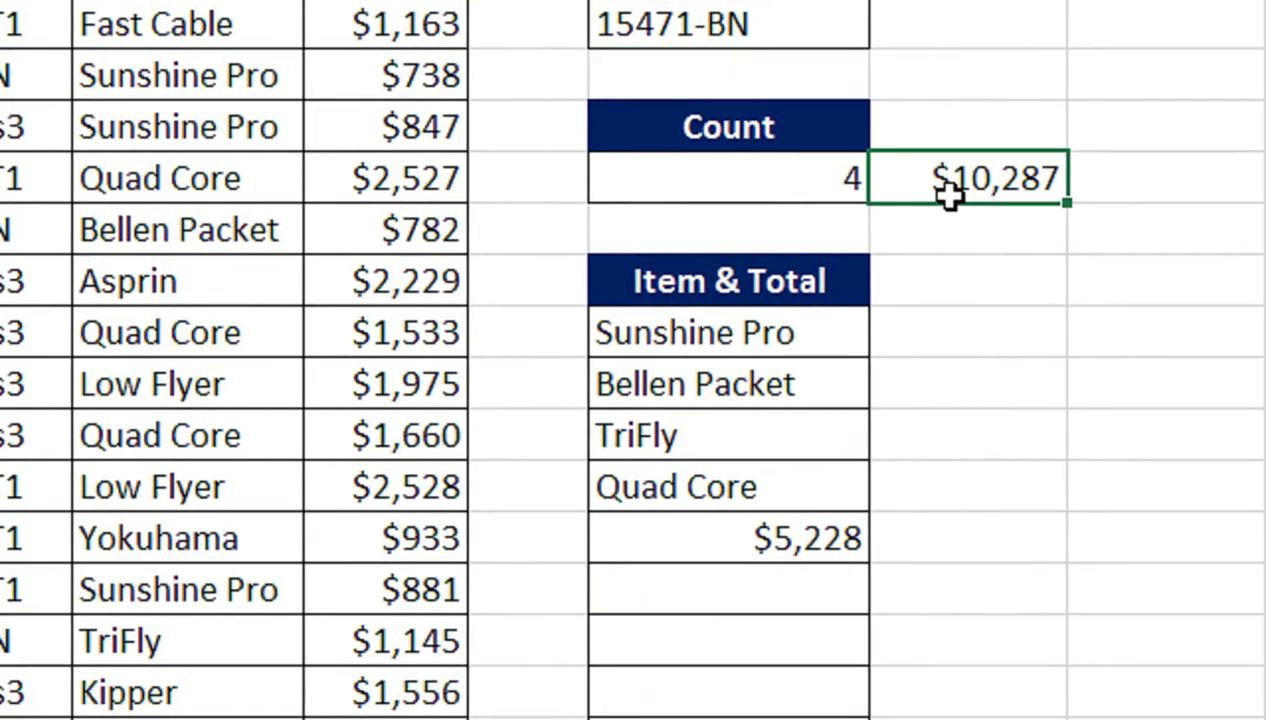
{"action": "key", "text": "Delete"}
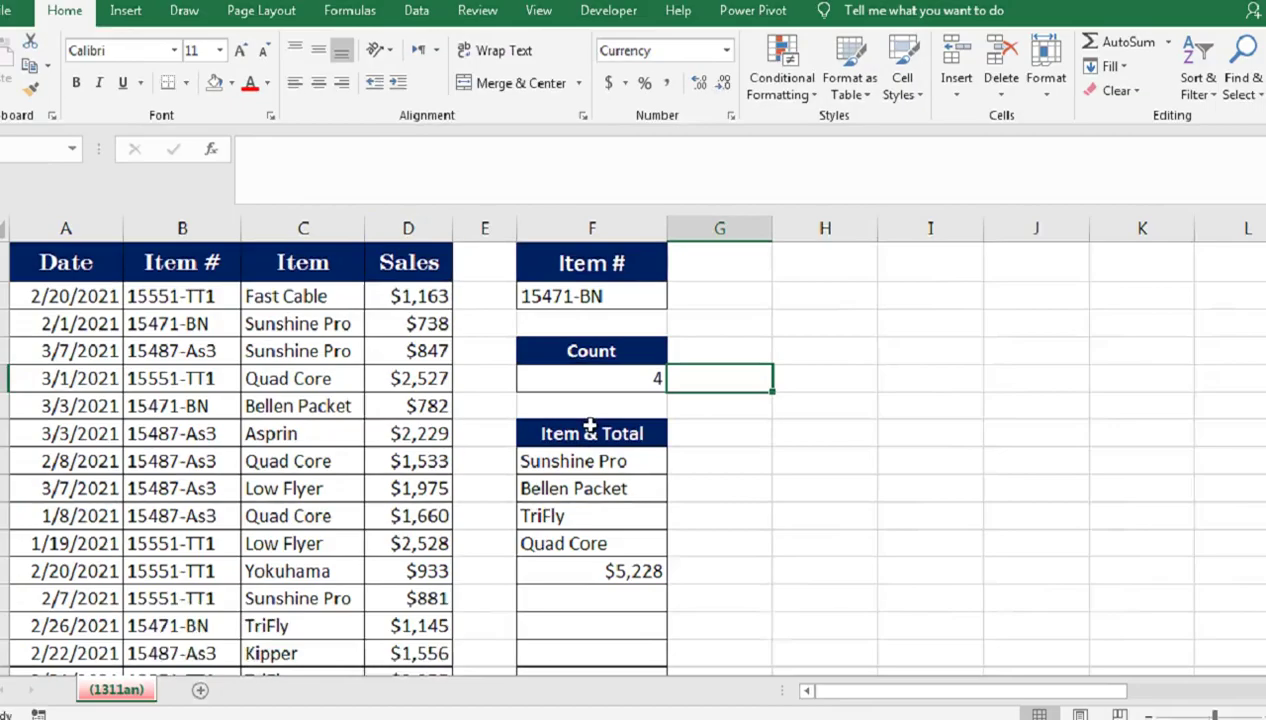